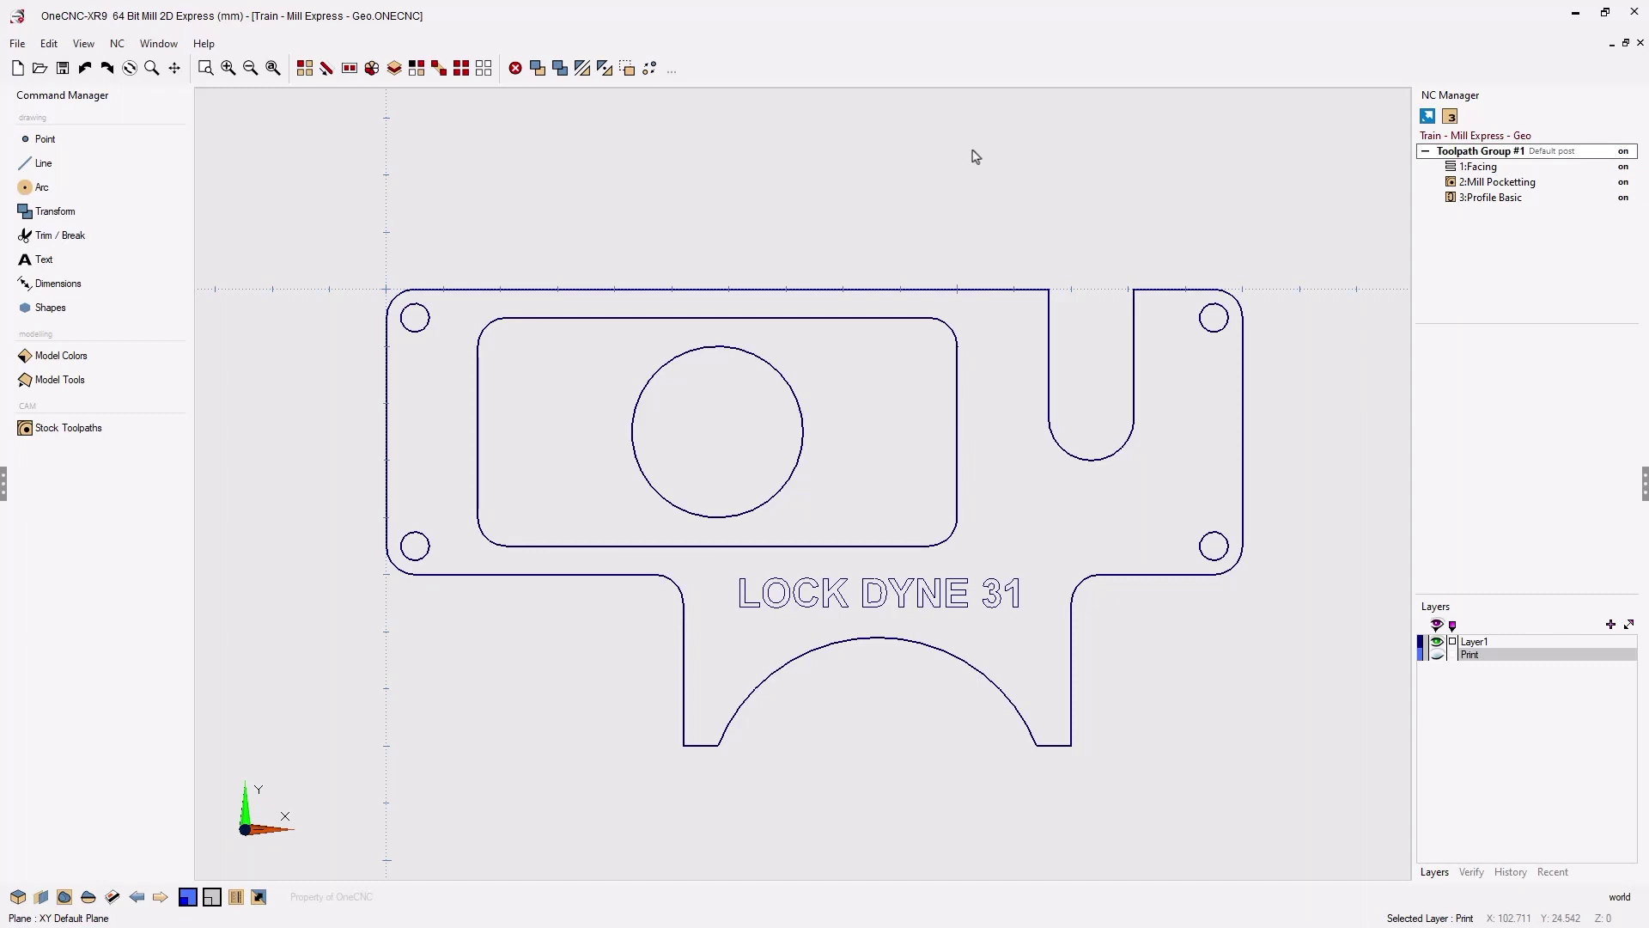
Review the existing Facing, Mill Pocketting and Profile Basic toolpaths one by one on the part
{"action": "left_click", "coordinate": [1502, 168]}
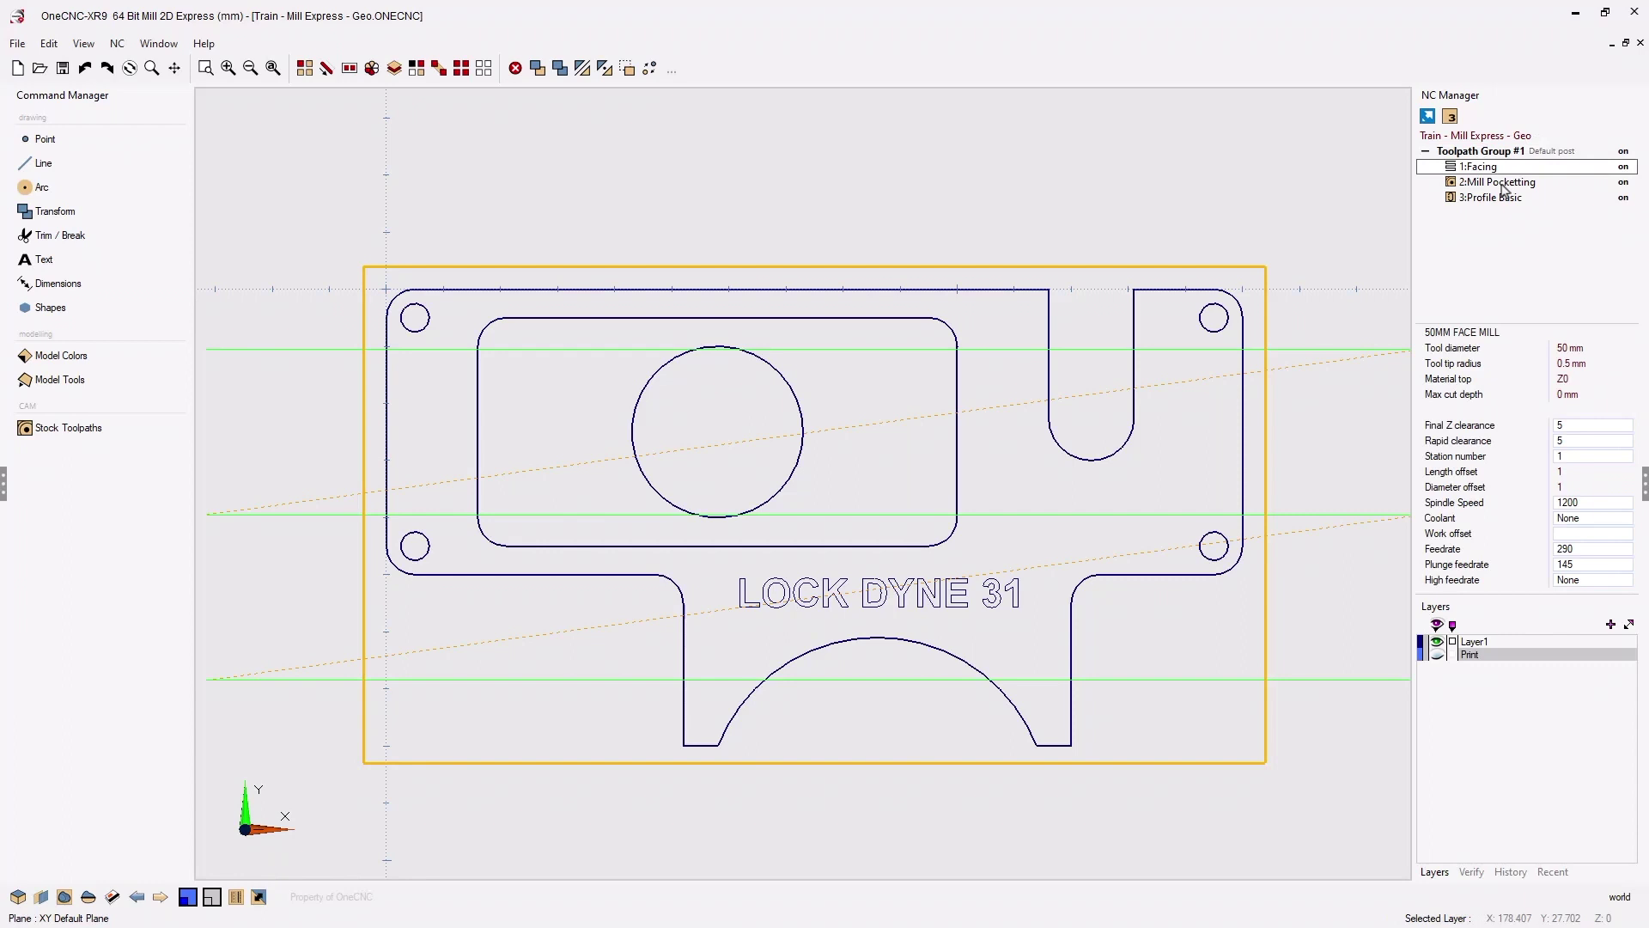
{"action": "left_click", "coordinate": [1504, 183]}
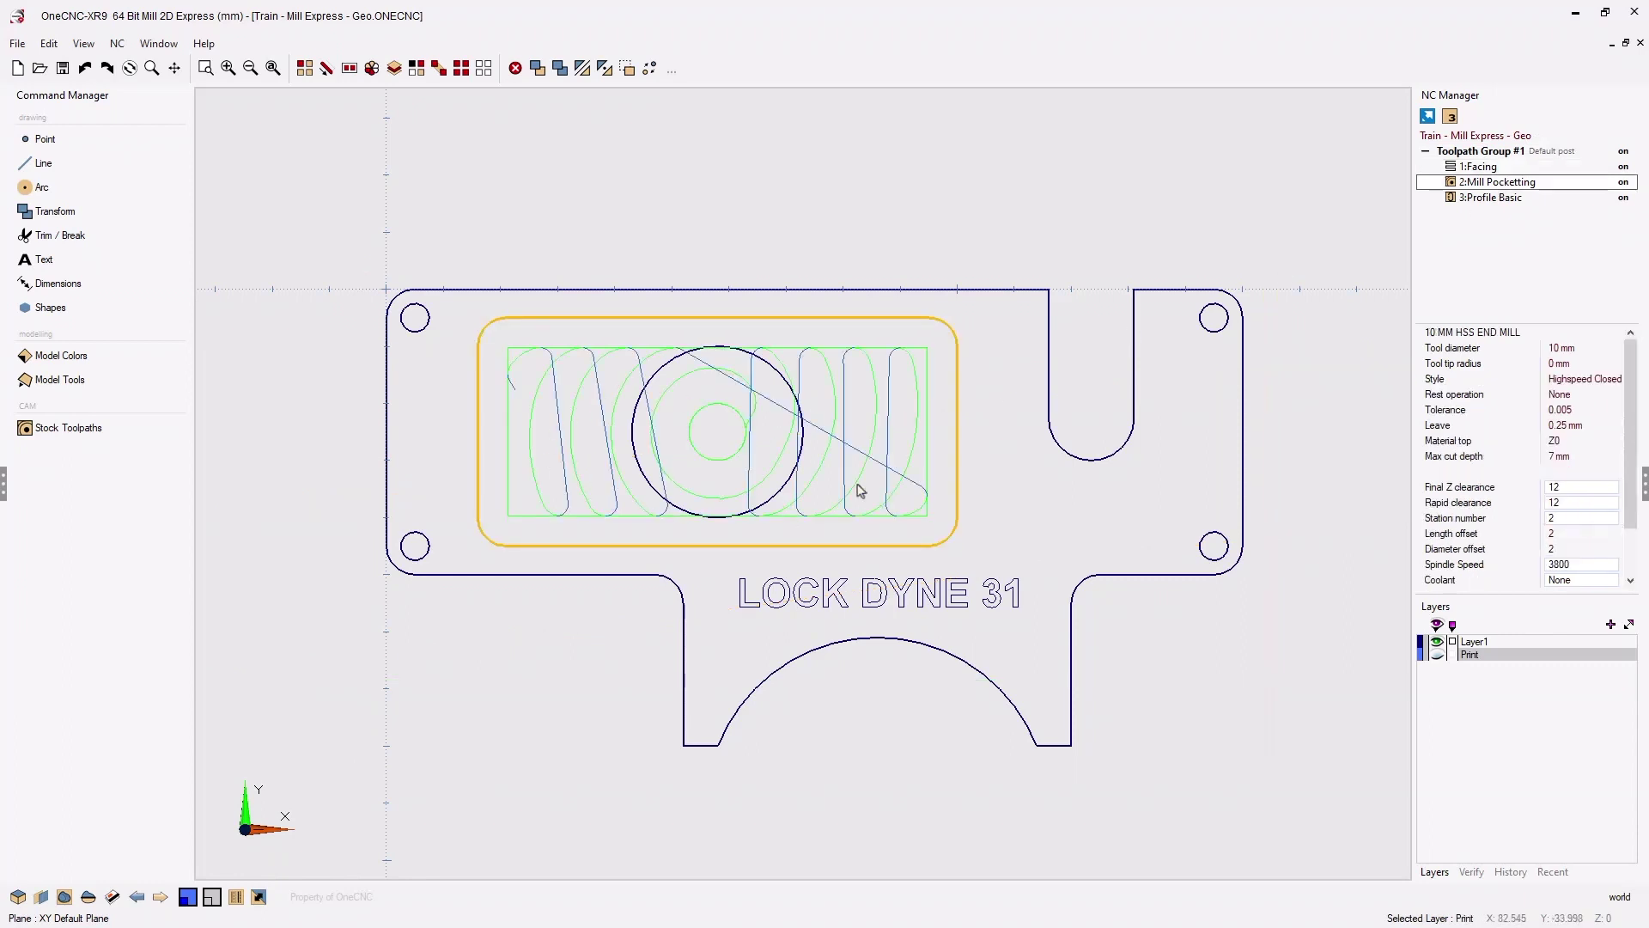
{"action": "left_click", "coordinate": [1492, 199]}
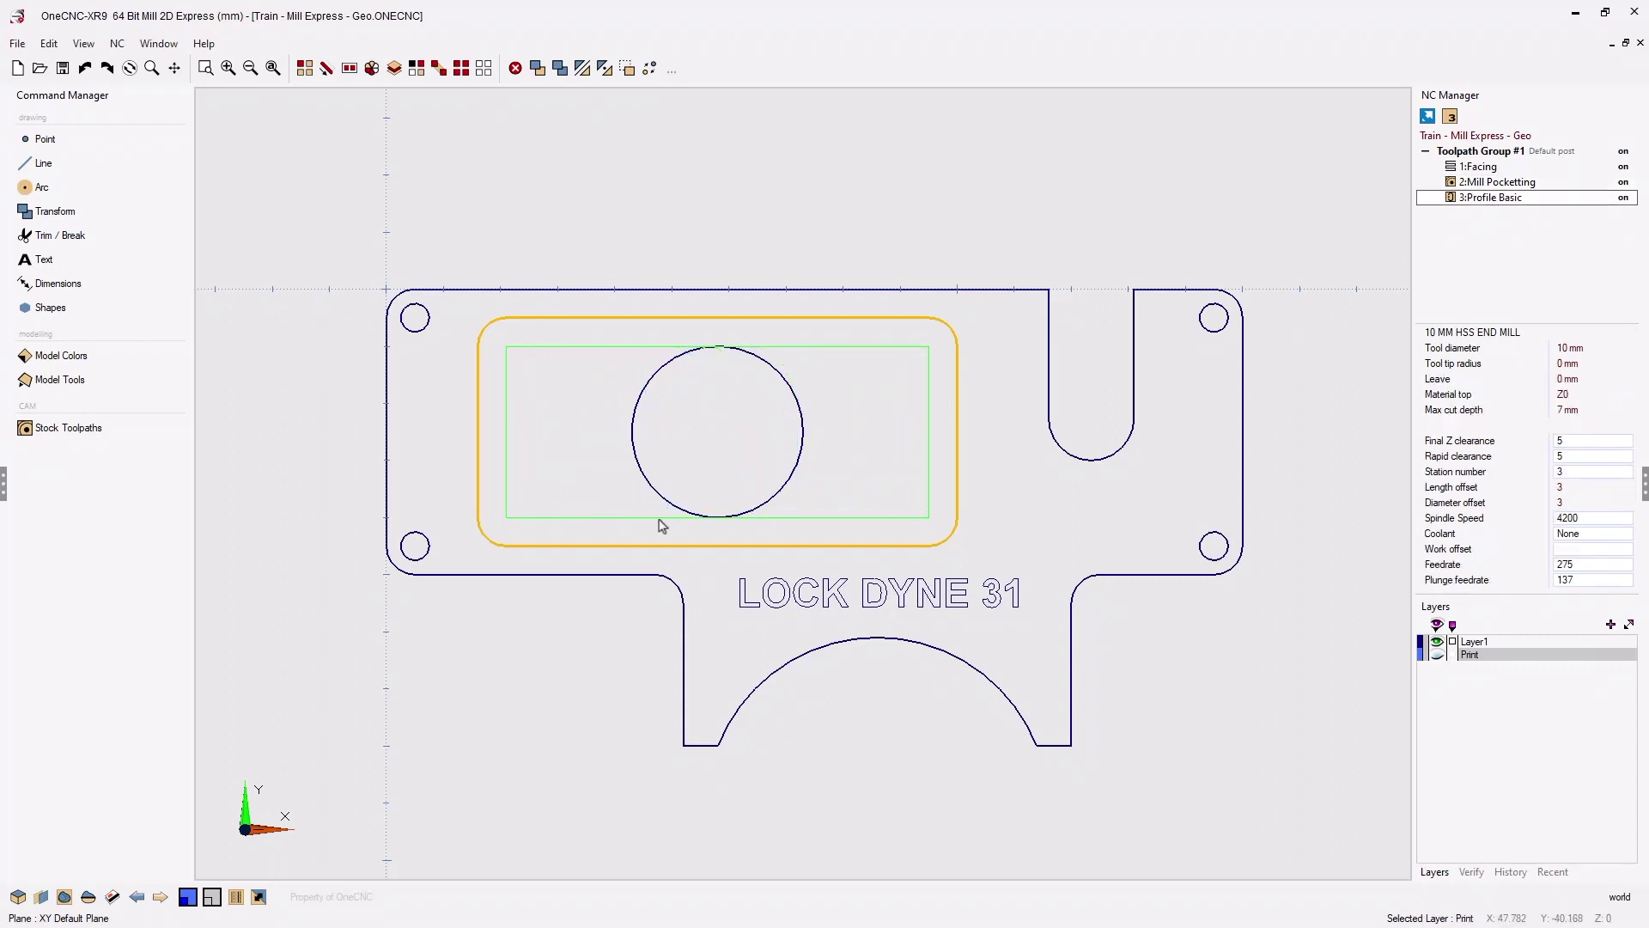
{"action": "left_click", "coordinate": [1172, 678]}
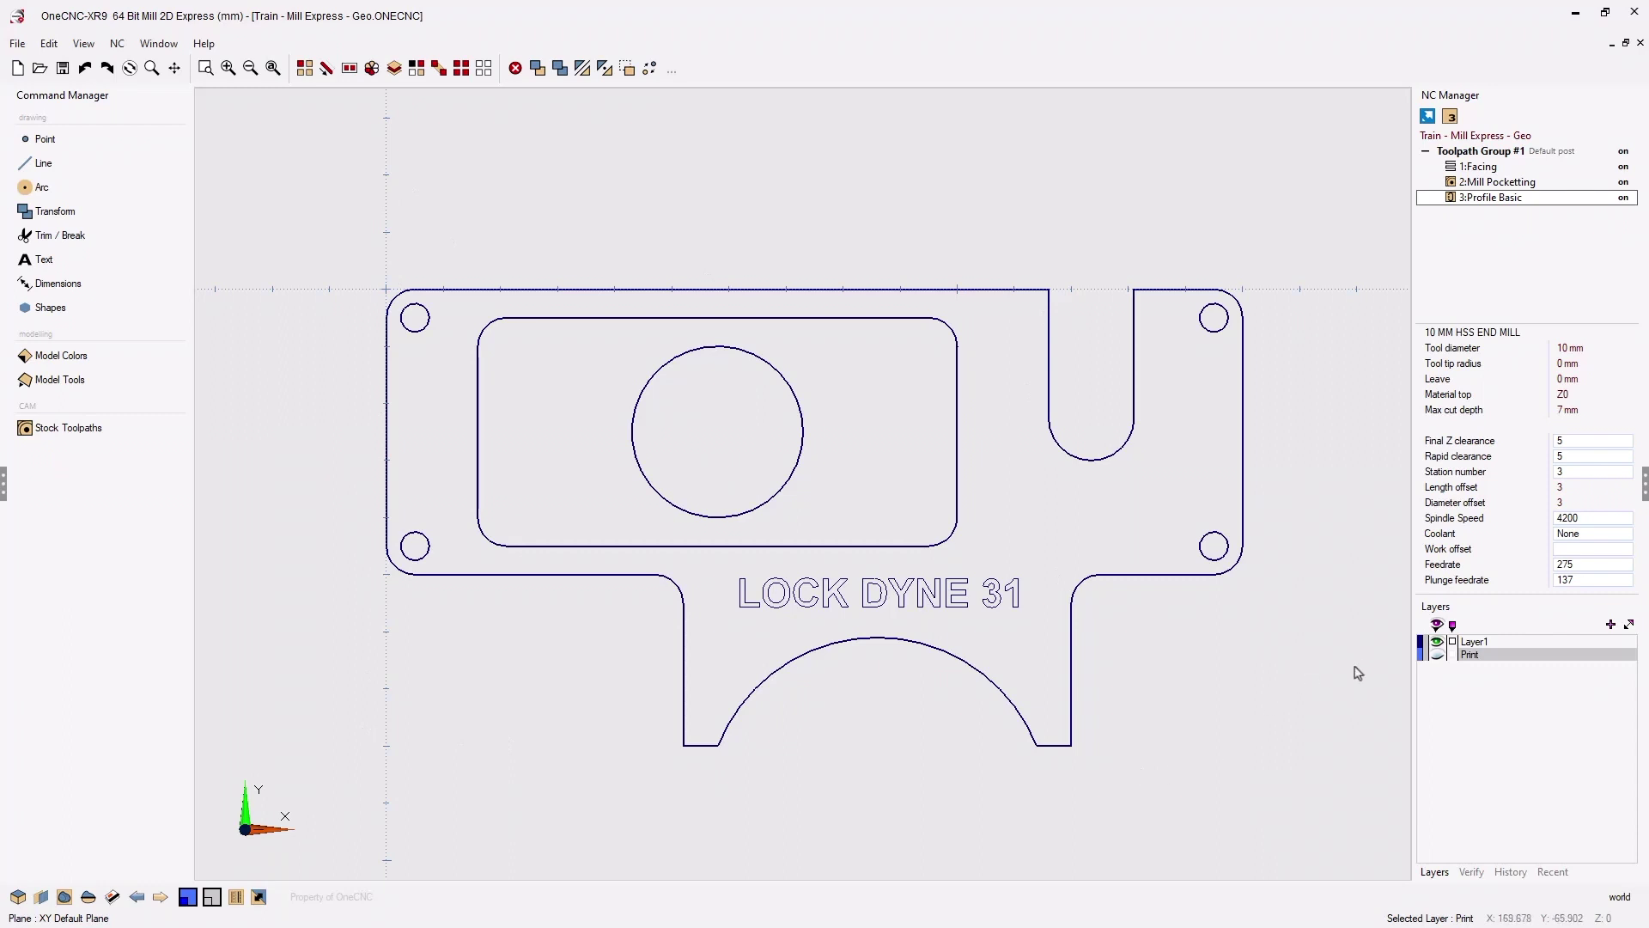
Show the Print layer and chain-select the outer stock rectangle that surrounds the part
{"action": "left_click", "coordinate": [1437, 656]}
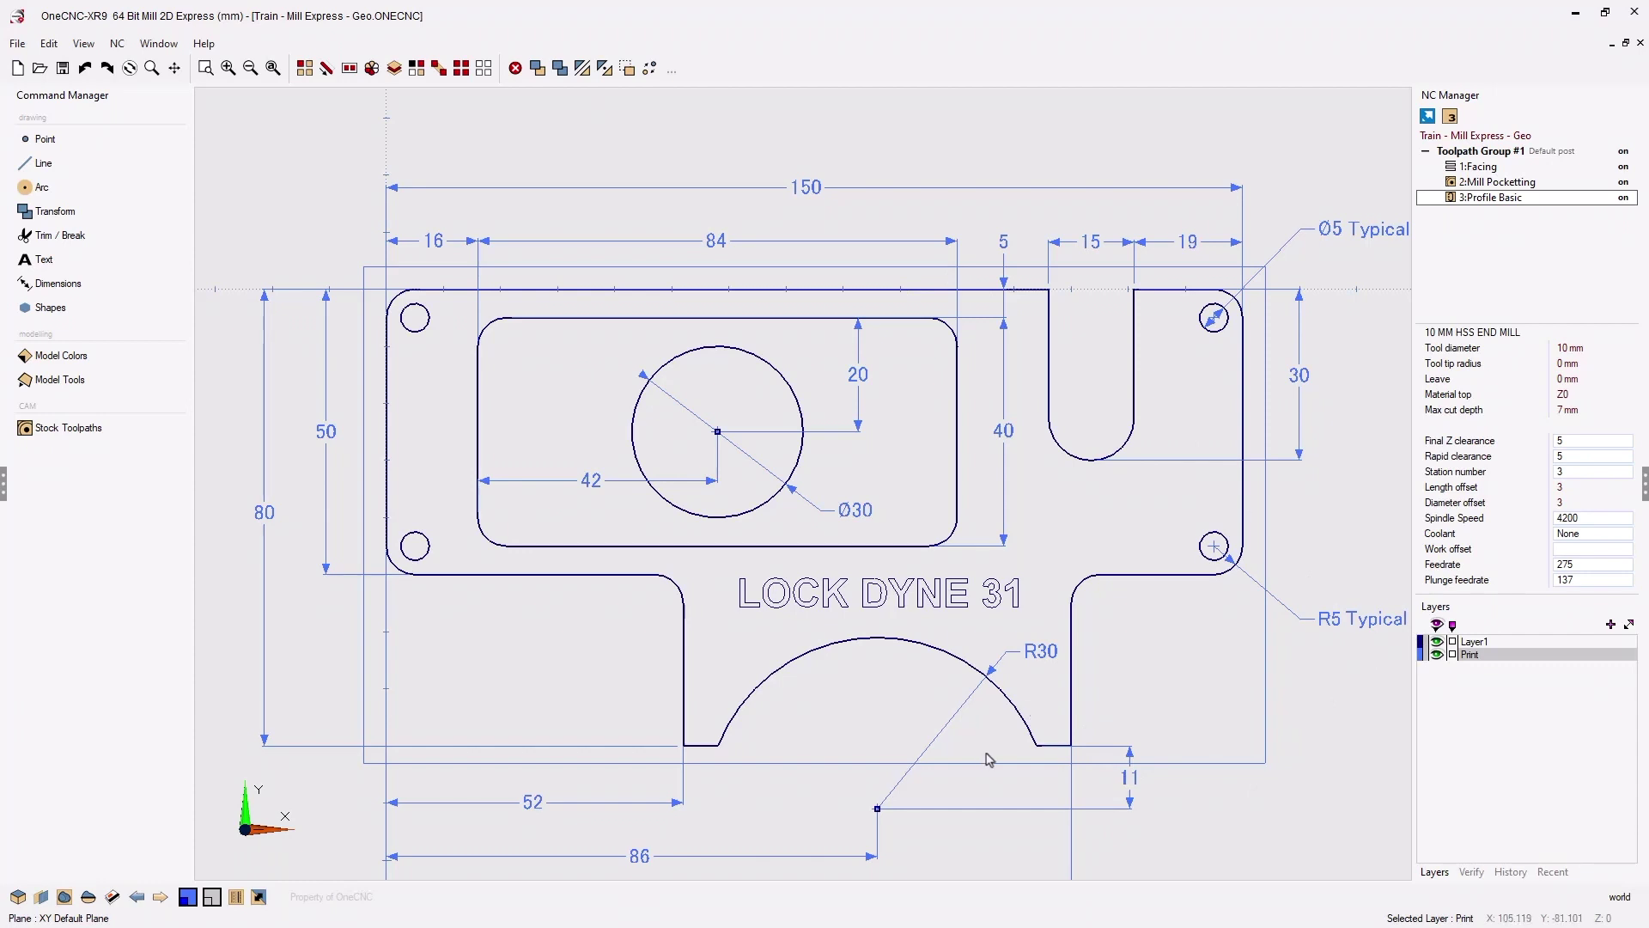
{"action": "left_click", "coordinate": [328, 72]}
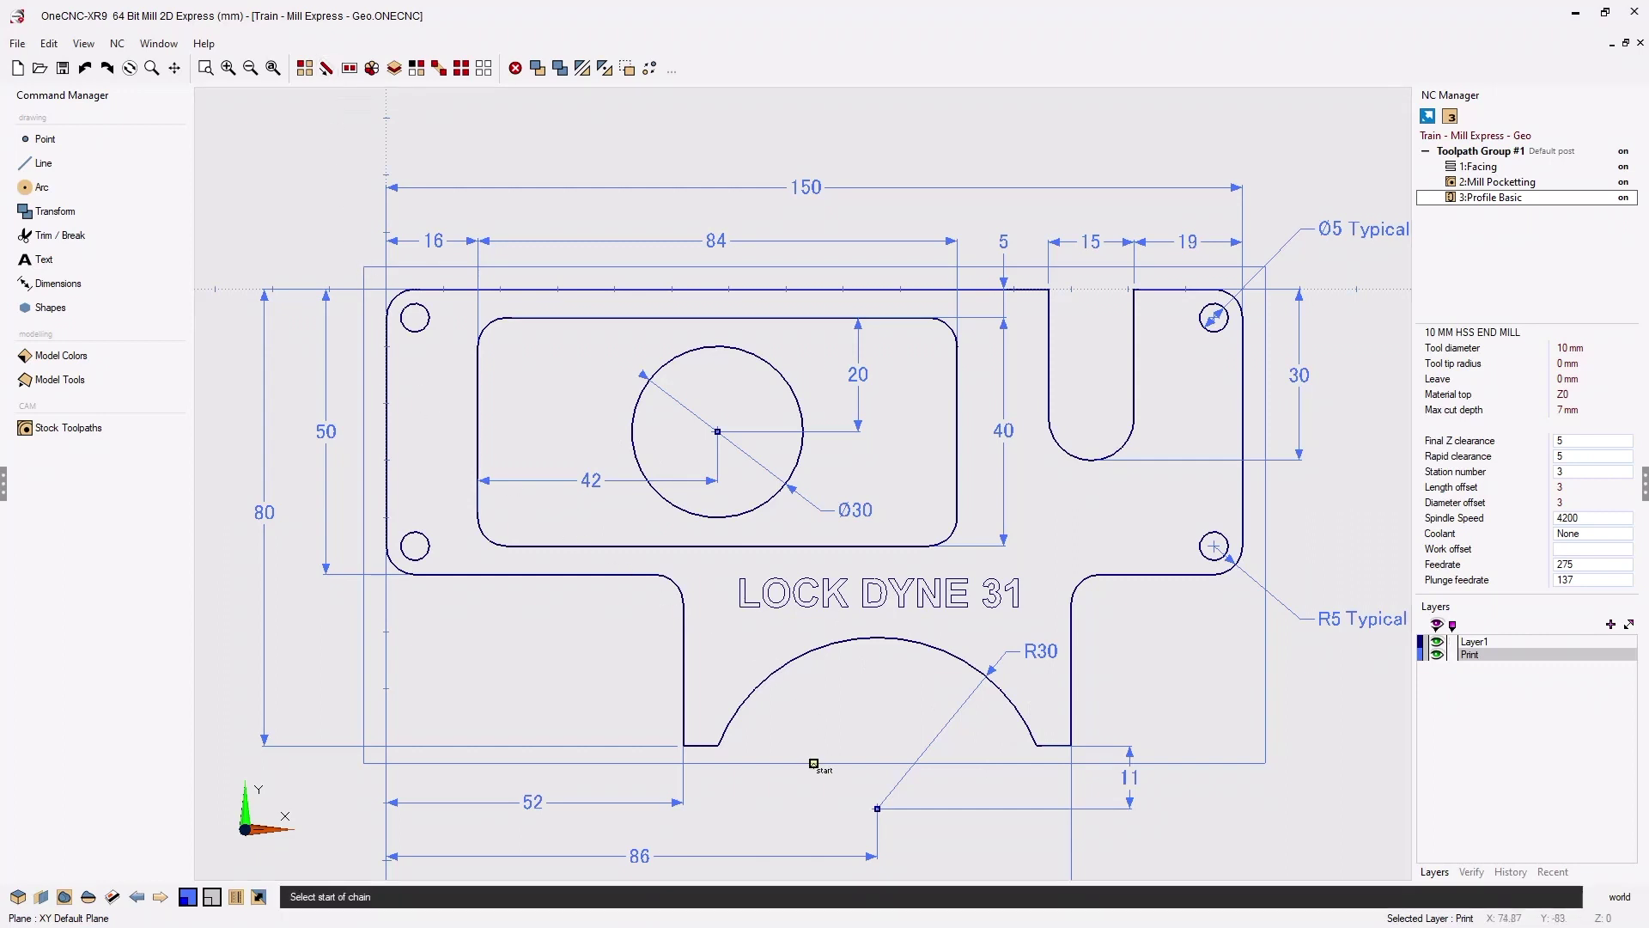
{"action": "left_click", "coordinate": [813, 763]}
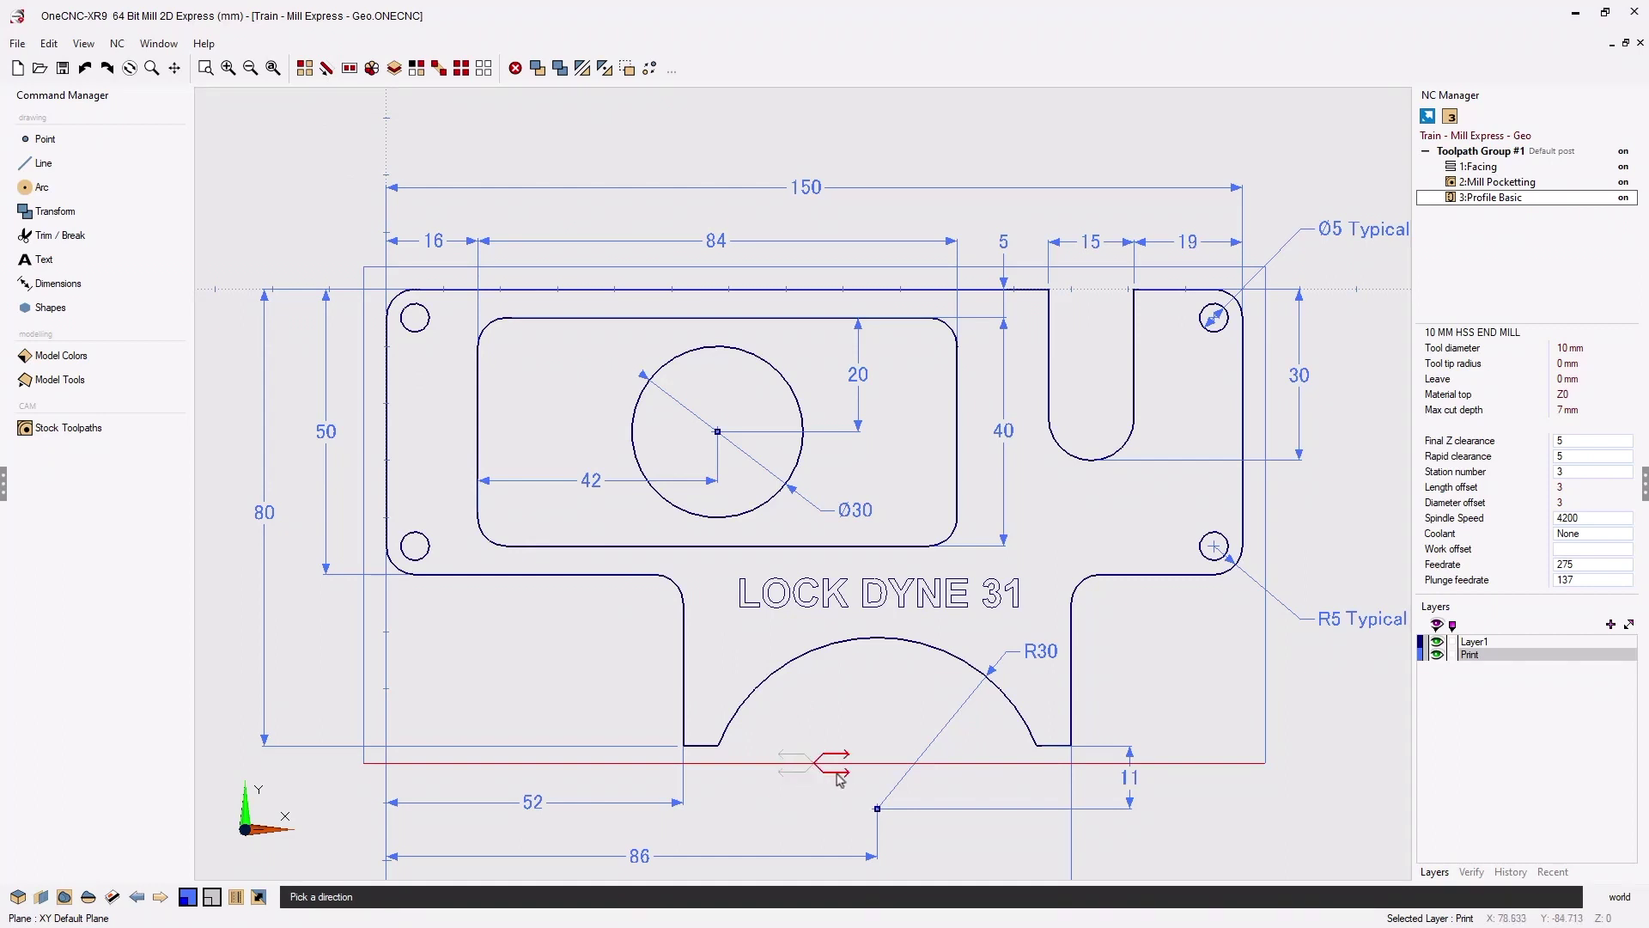
{"action": "left_click", "coordinate": [799, 774]}
{"action": "key", "text": "F3"}
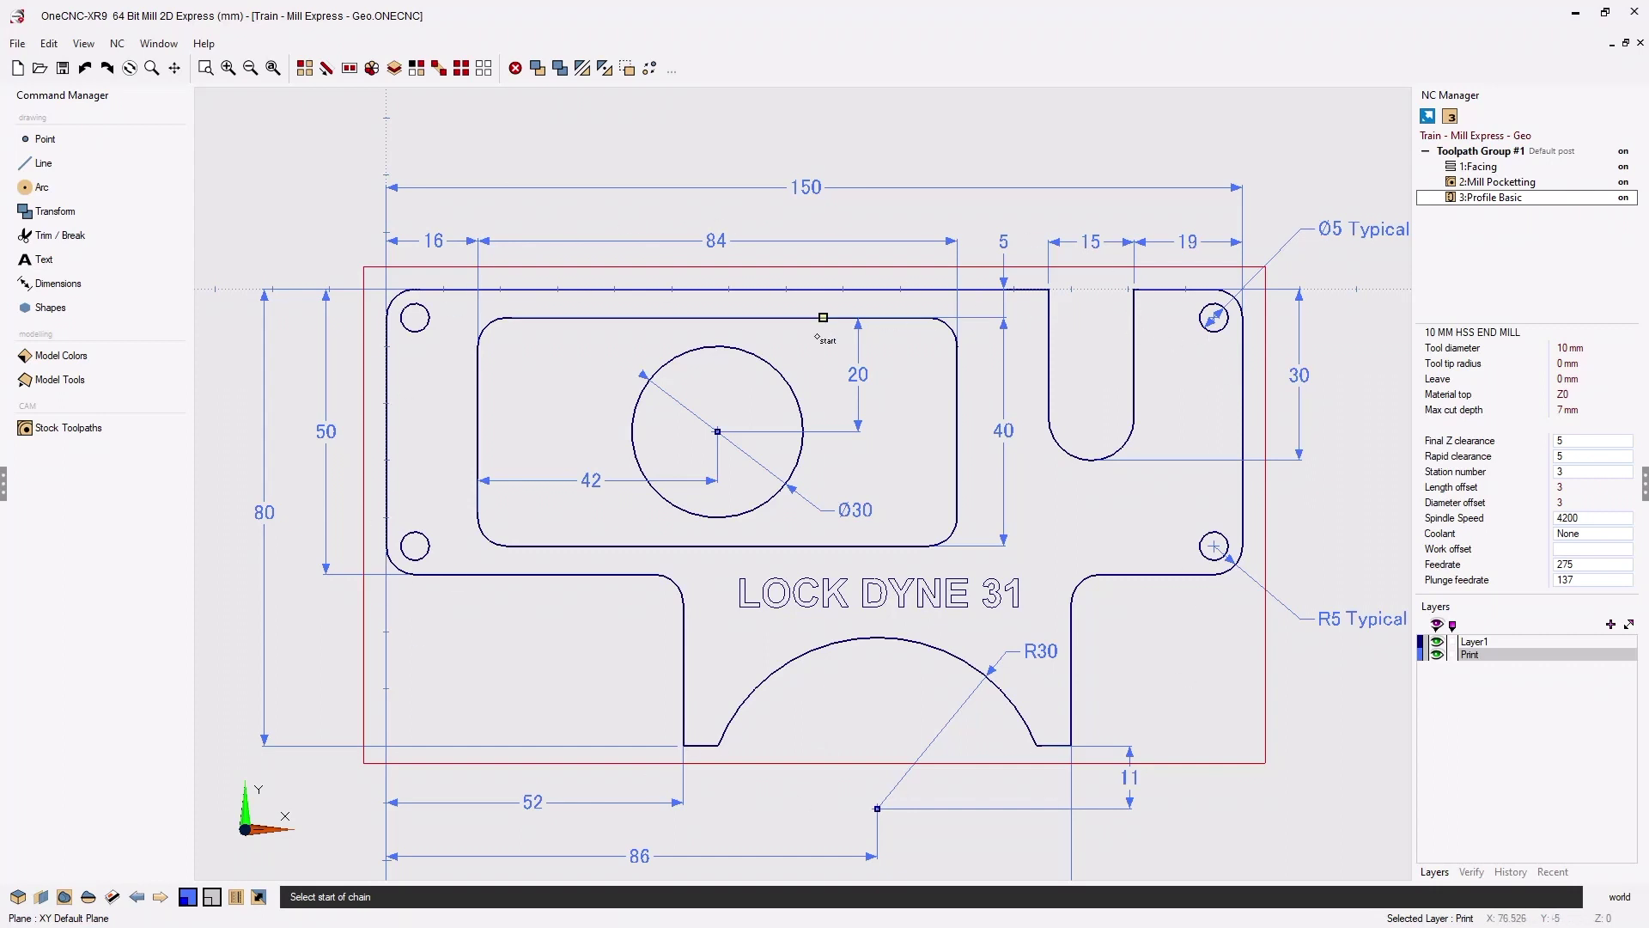
Move the selected rectangle onto a new layer named Stock
{"action": "left_click", "coordinate": [258, 896]}
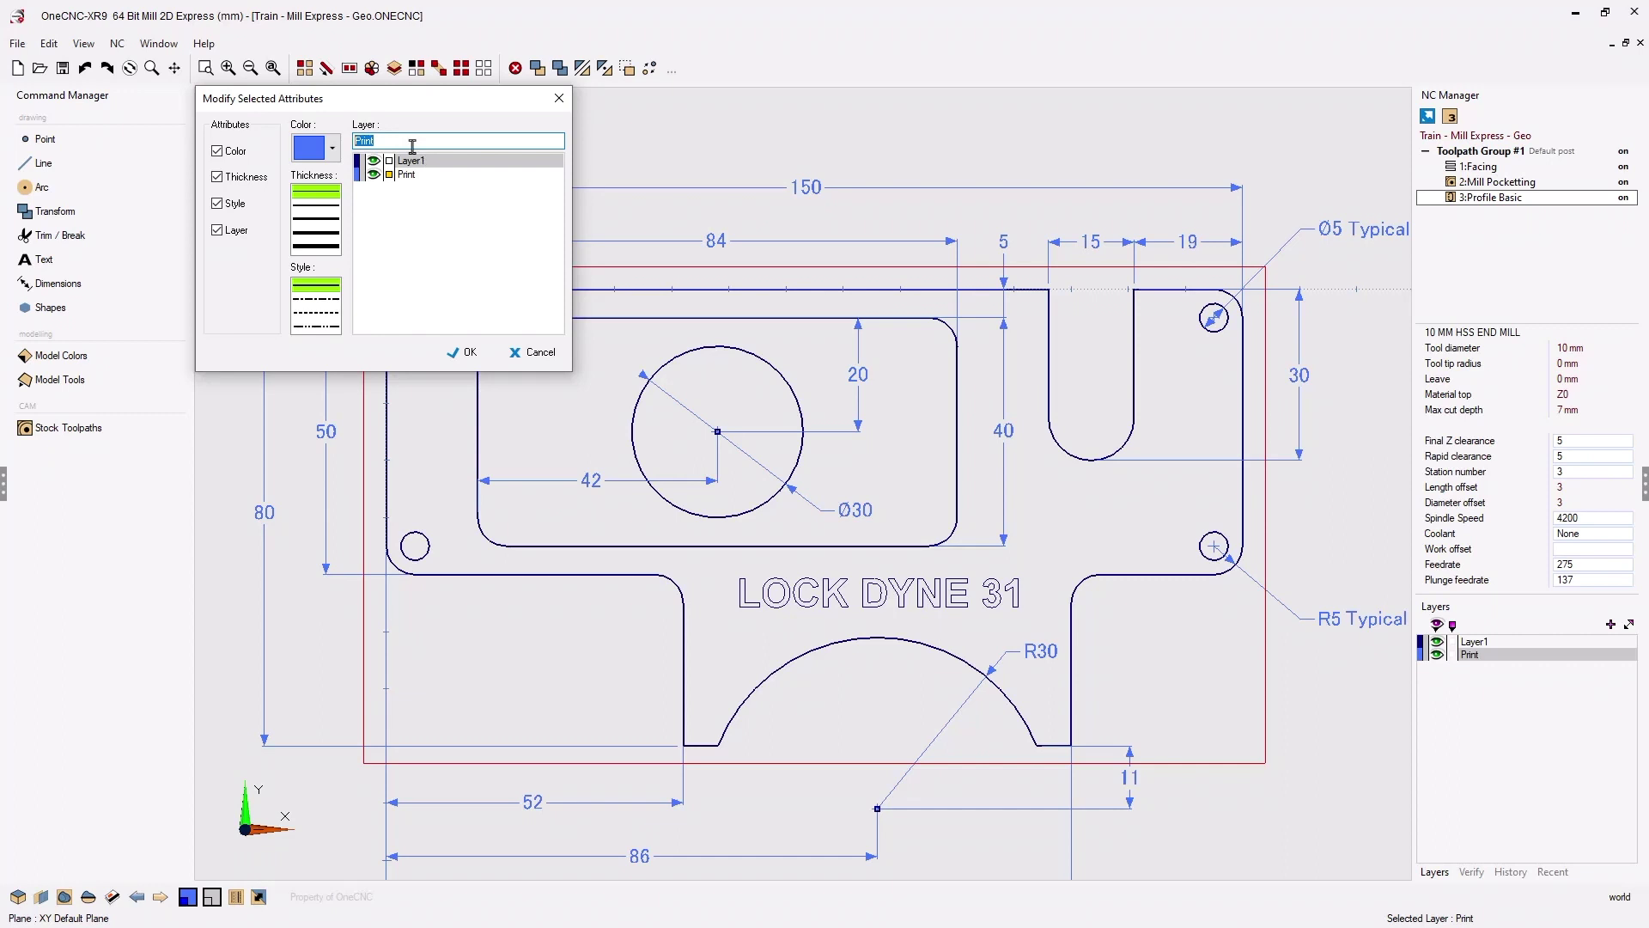
{"action": "type", "text": "Stock"}
{"action": "left_click", "coordinate": [218, 231]}
{"action": "left_click", "coordinate": [218, 230]}
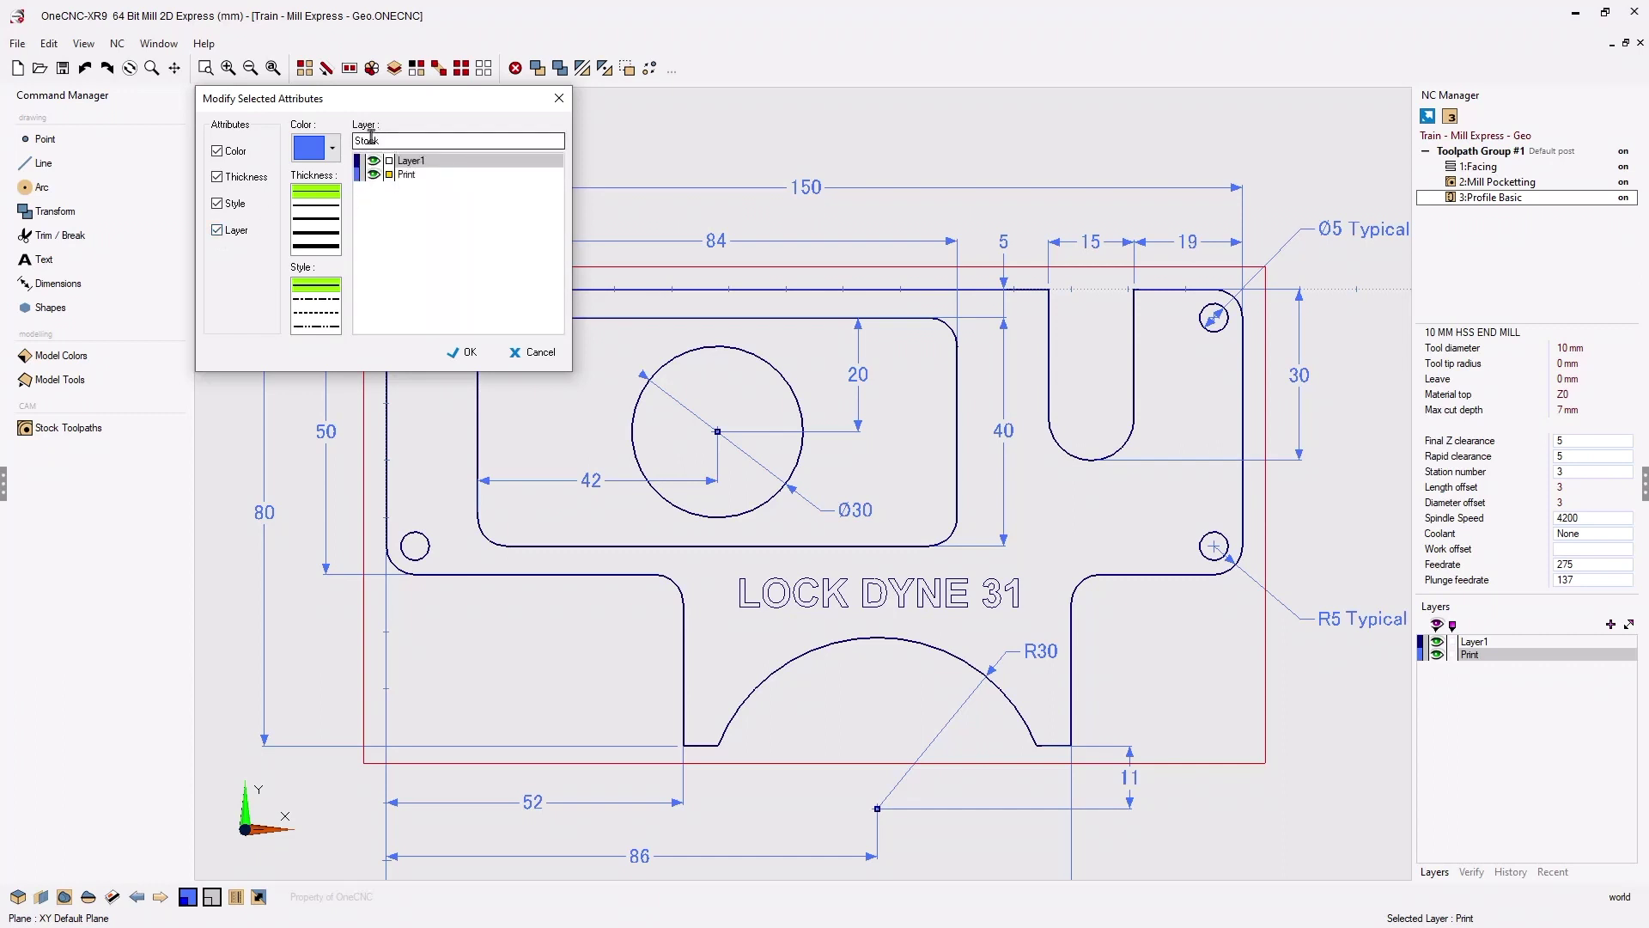
{"action": "left_click", "coordinate": [469, 353]}
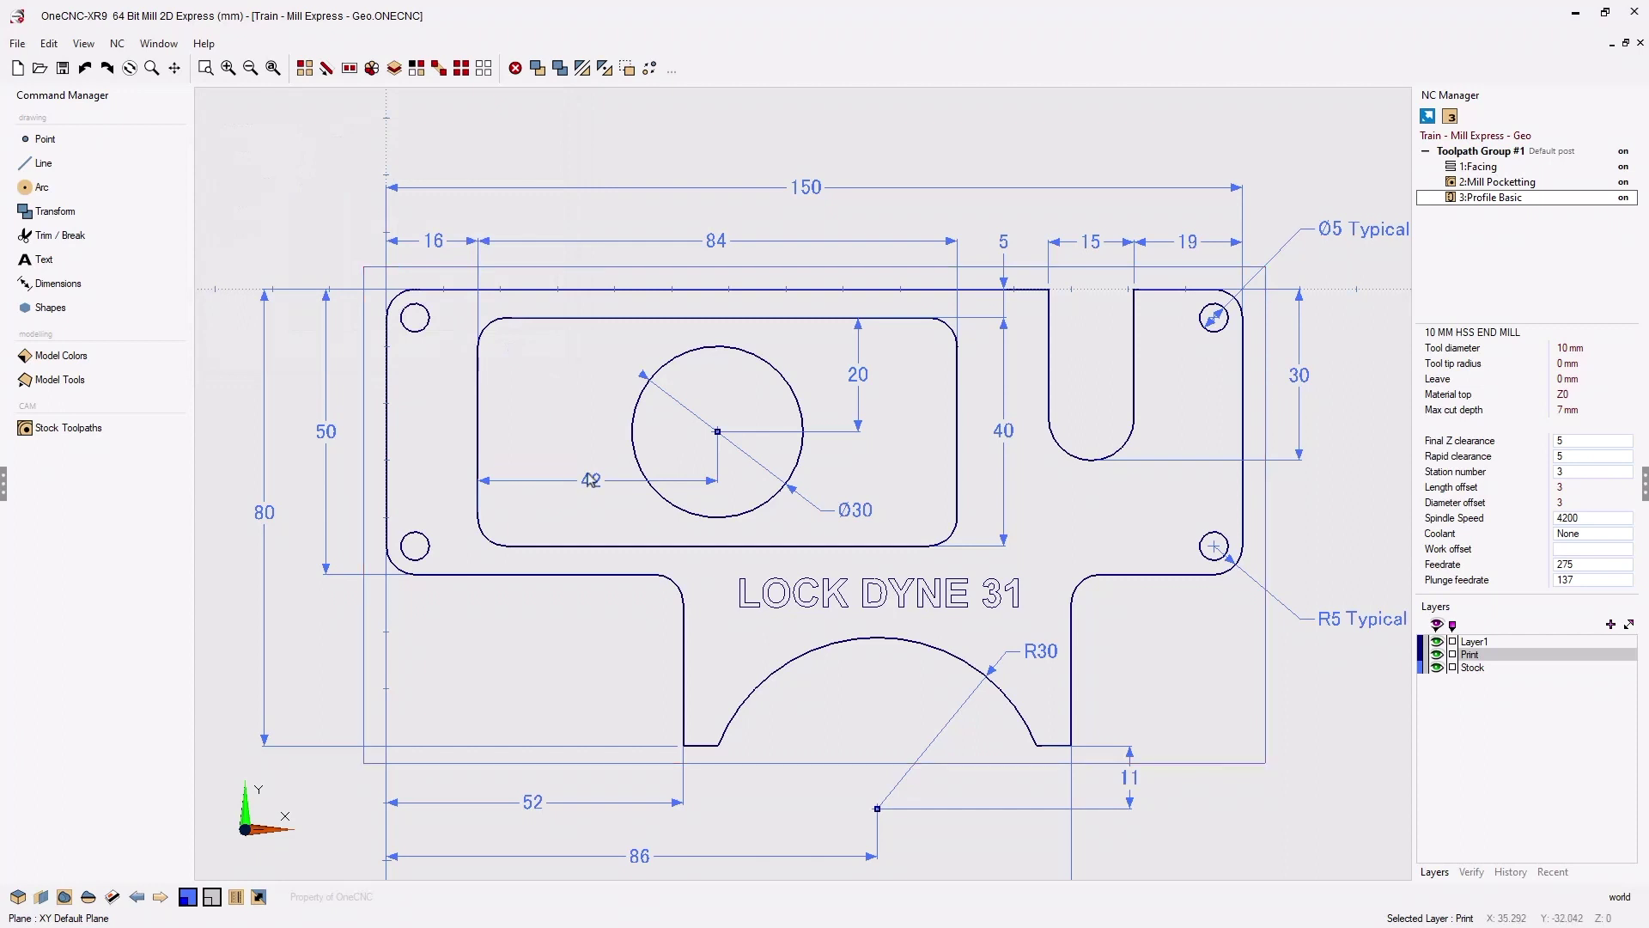
Hide the Print layer and check the Stock layer's contents by toggling its visibility, leaving it shown
{"action": "left_click", "coordinate": [1437, 654]}
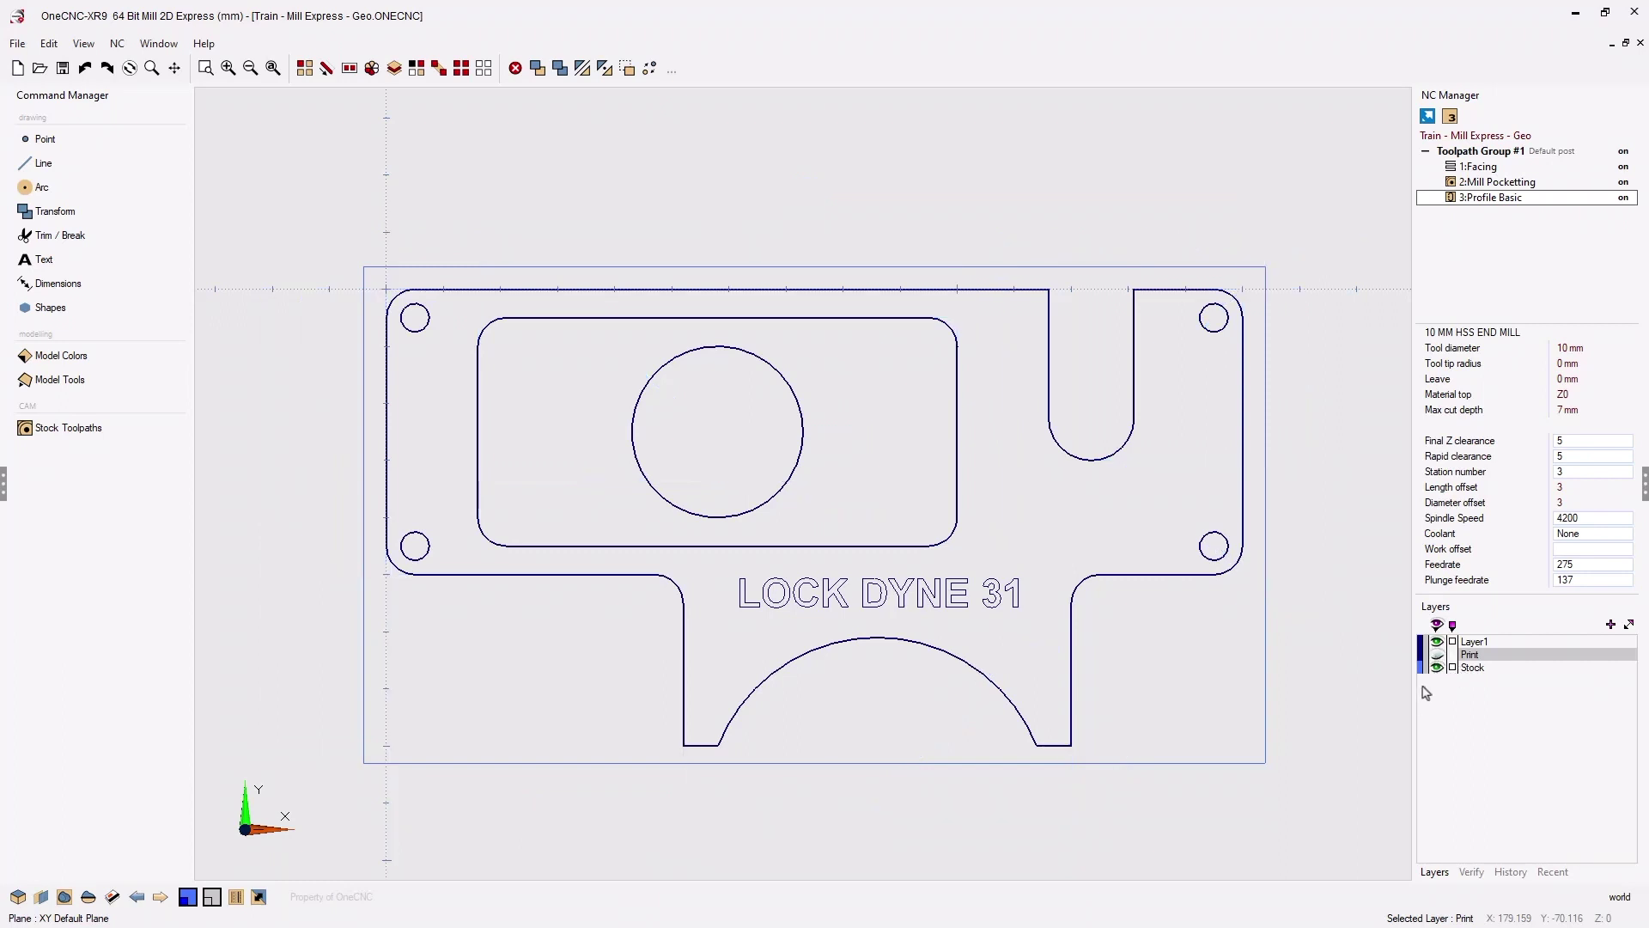
{"action": "left_click", "coordinate": [1436, 667]}
{"action": "left_click", "coordinate": [1437, 668]}
{"action": "left_click", "coordinate": [1437, 667]}
{"action": "left_click", "coordinate": [1437, 668]}
Start a Clean Circle toolpath on the large circle inside the pocket, using the 10 mm HSS end mill and a Final Z of -14
{"action": "left_click", "coordinate": [90, 436]}
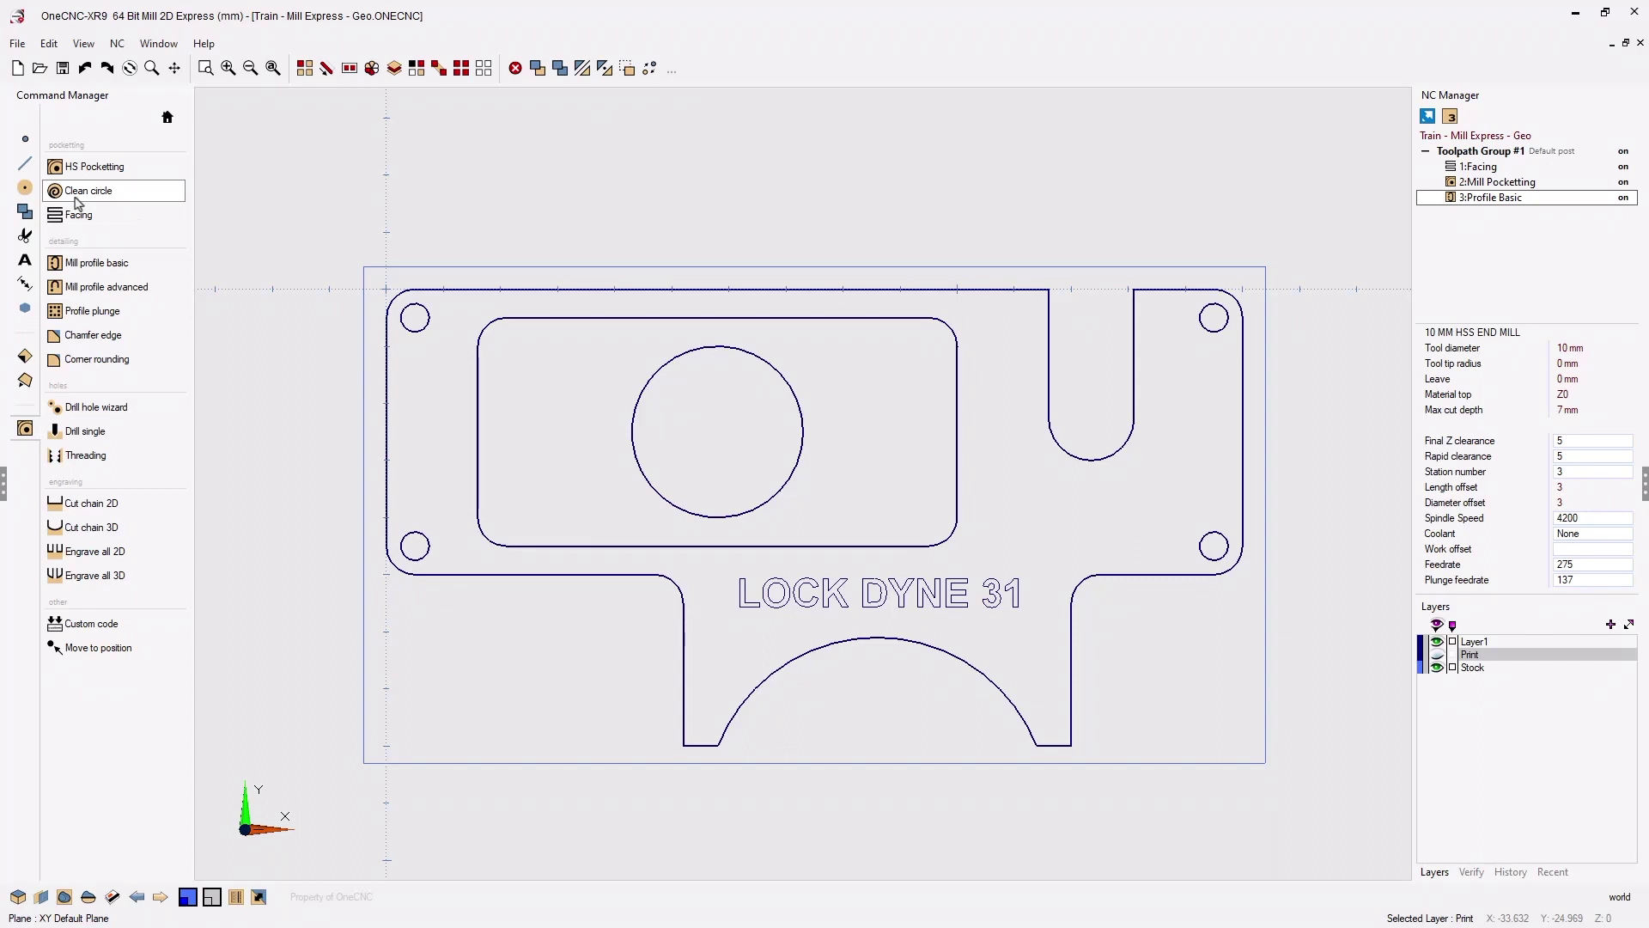
{"action": "left_click", "coordinate": [81, 197]}
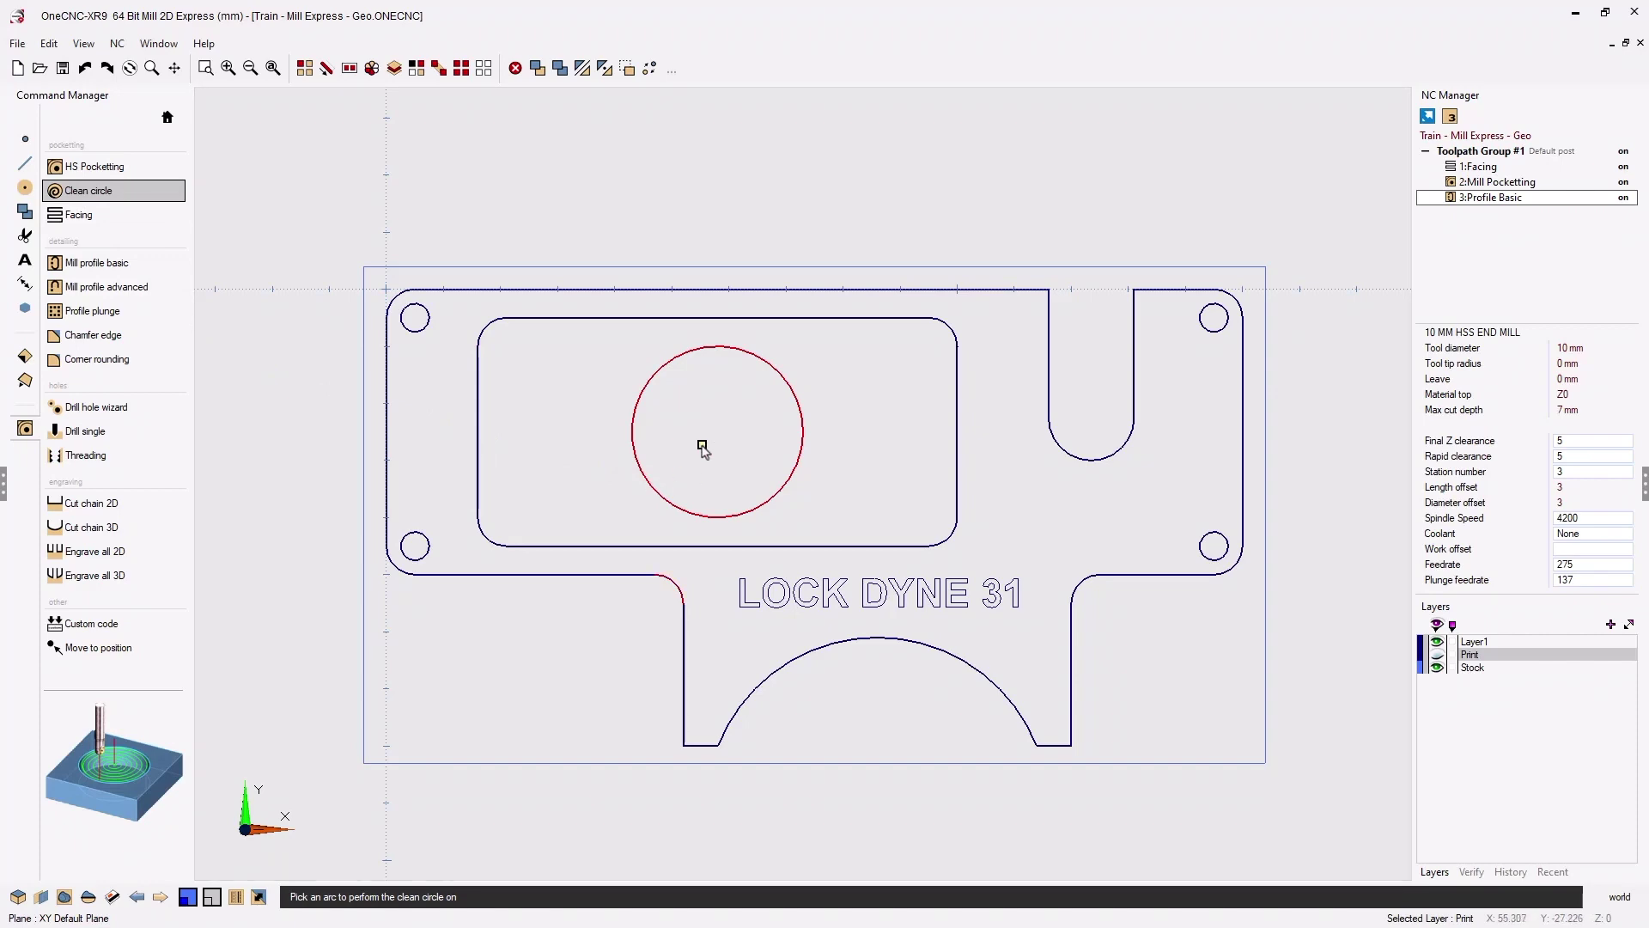
{"action": "left_click", "coordinate": [703, 449]}
{"action": "left_click_drag", "start_coordinate": [724, 179], "coordinate": [526, 111]}
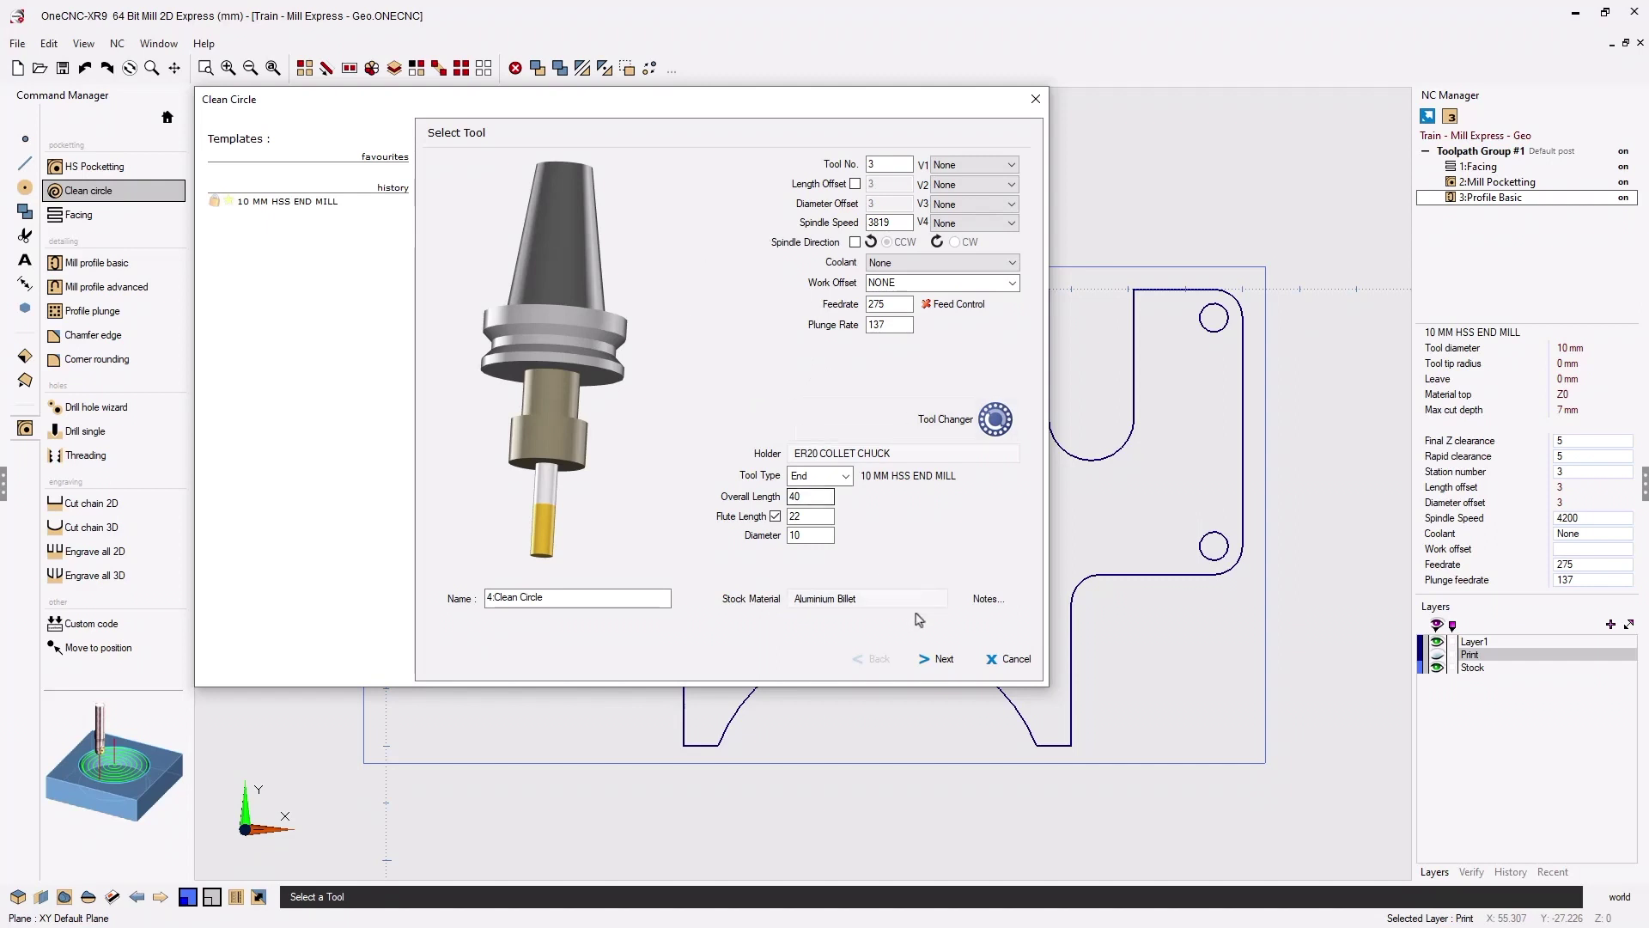
{"action": "left_click", "coordinate": [943, 659]}
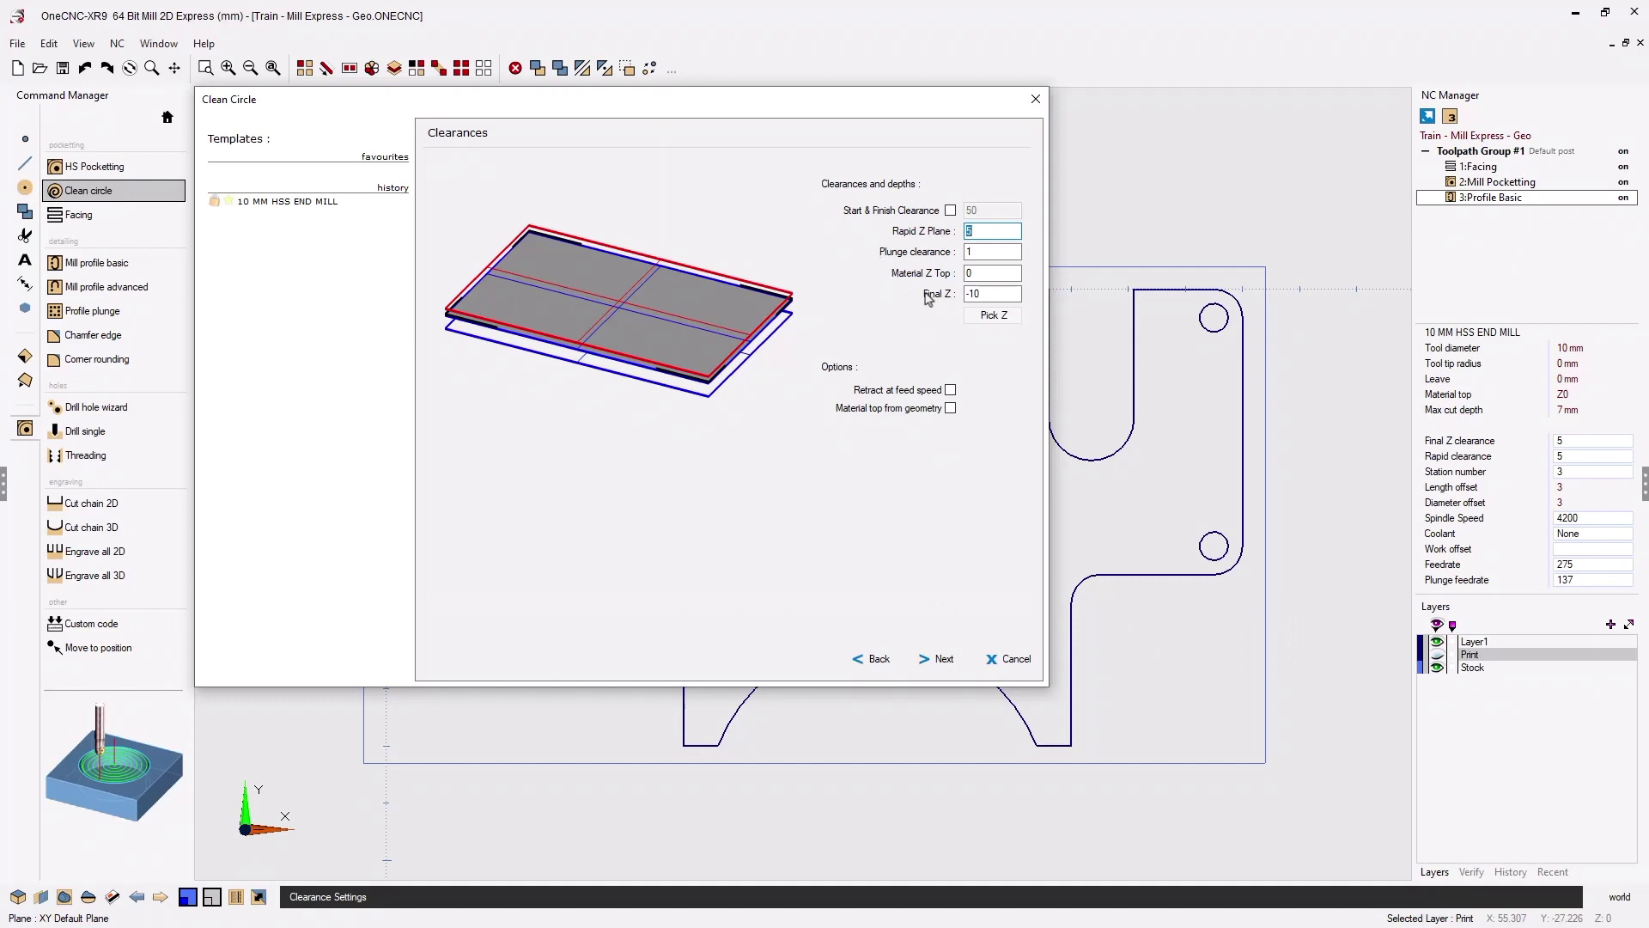
{"action": "left_click_drag", "start_coordinate": [985, 296], "coordinate": [954, 297]}
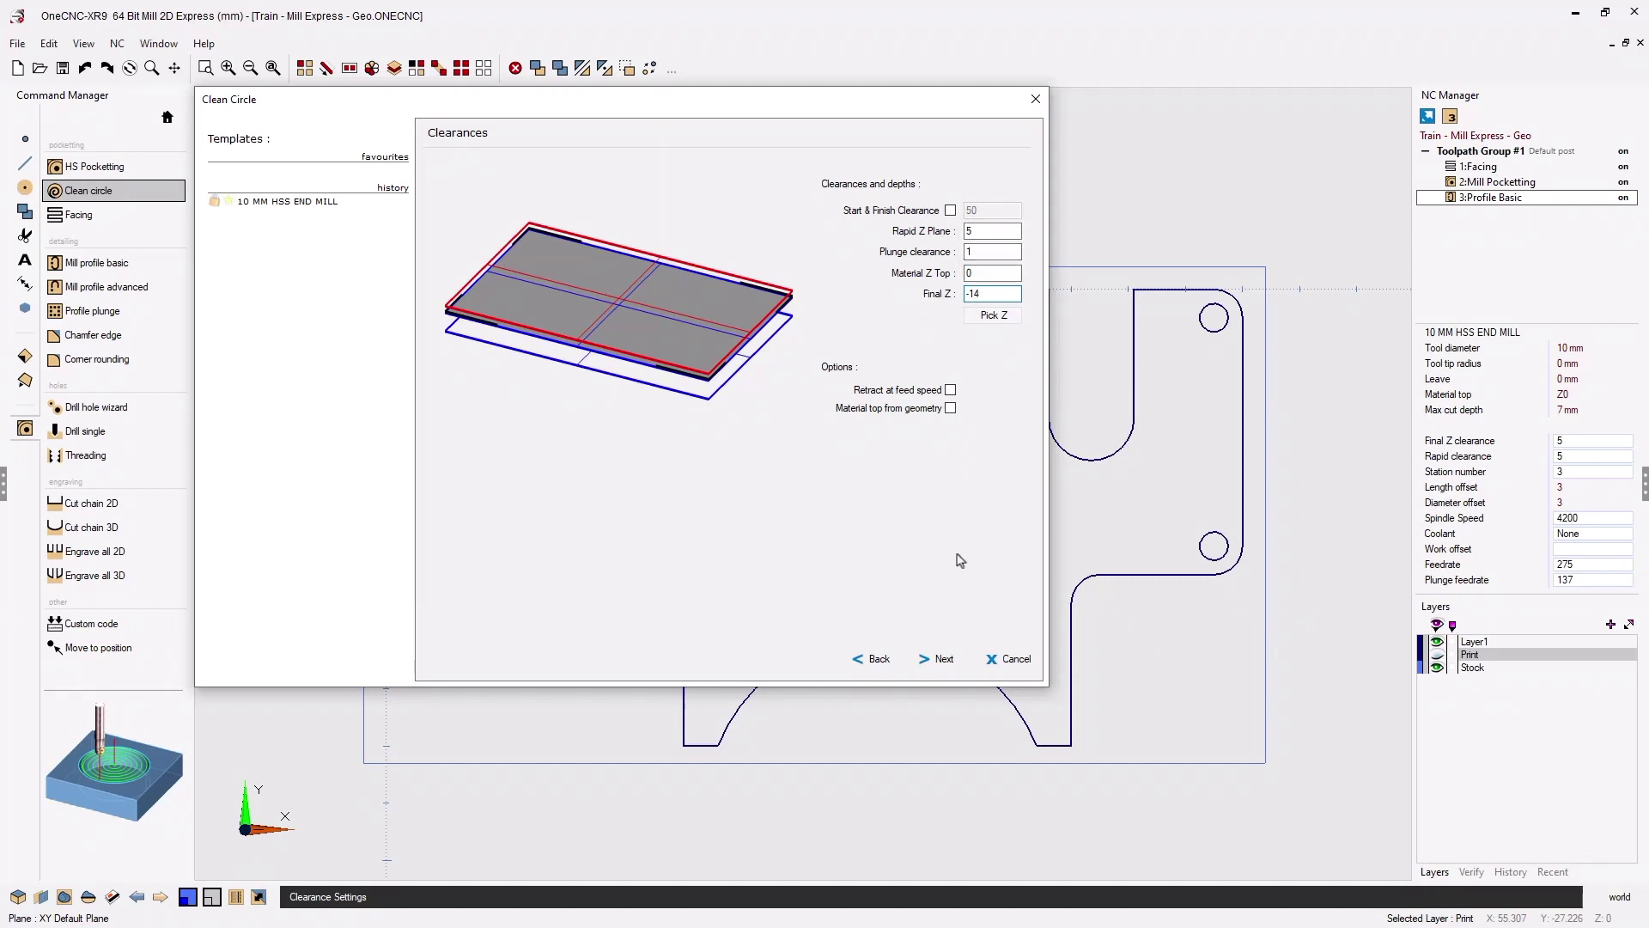
{"action": "left_click", "coordinate": [944, 657]}
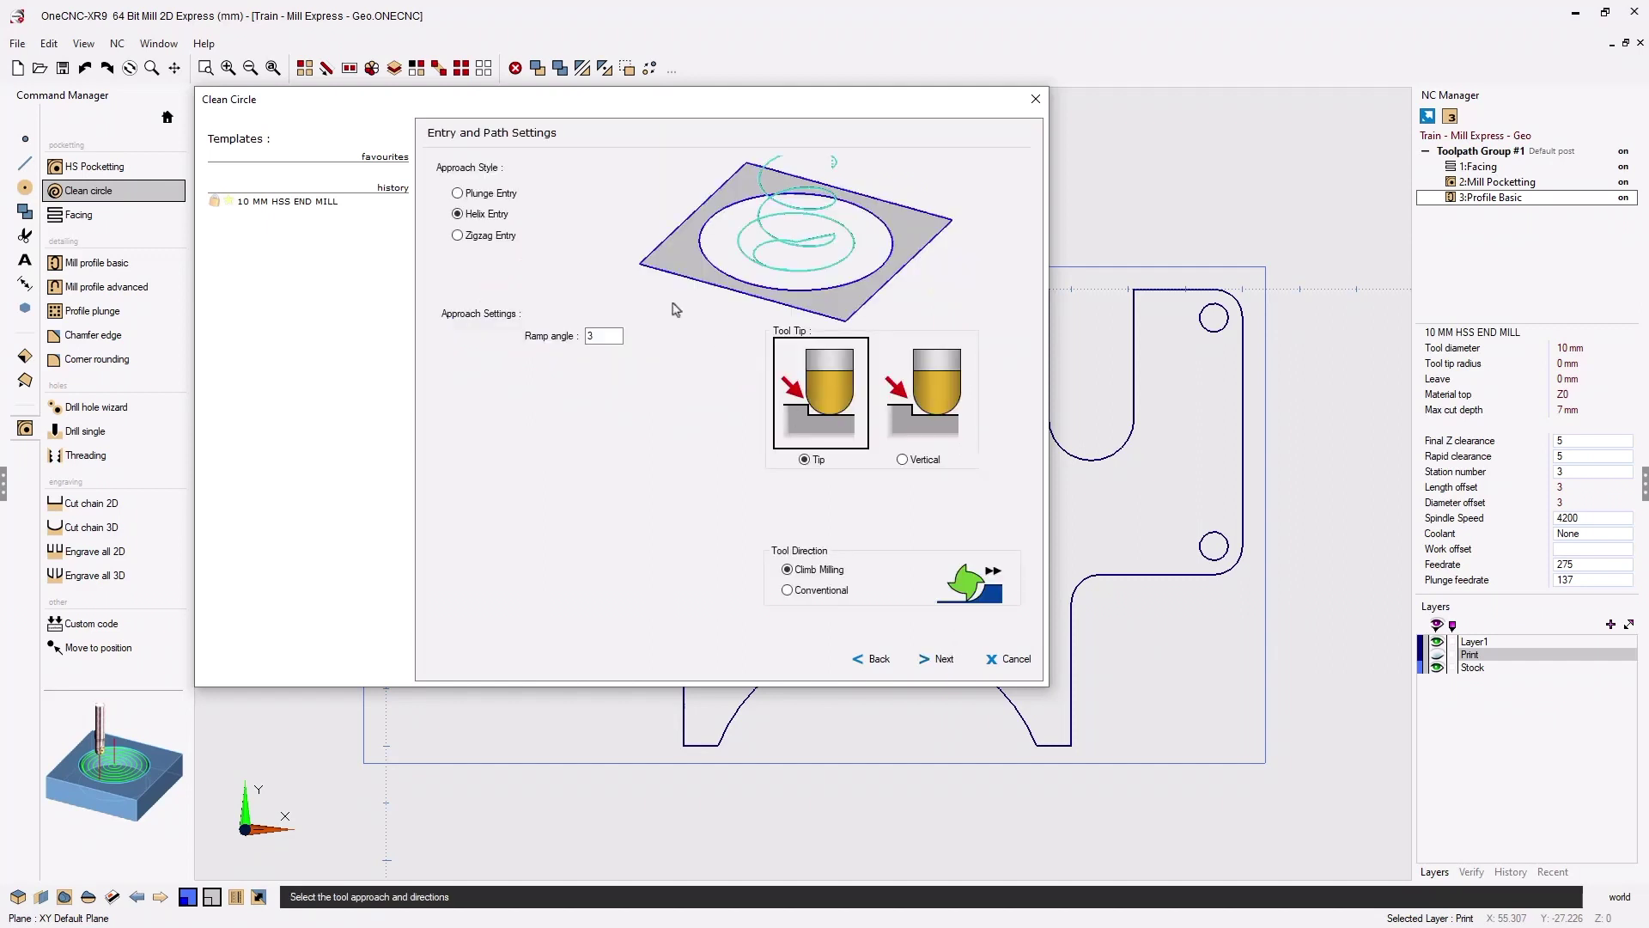
Compare the plunge, helix and zigzag approach styles and accept Helix Entry for the Clean Circle toolpath
{"action": "left_click", "coordinate": [458, 194]}
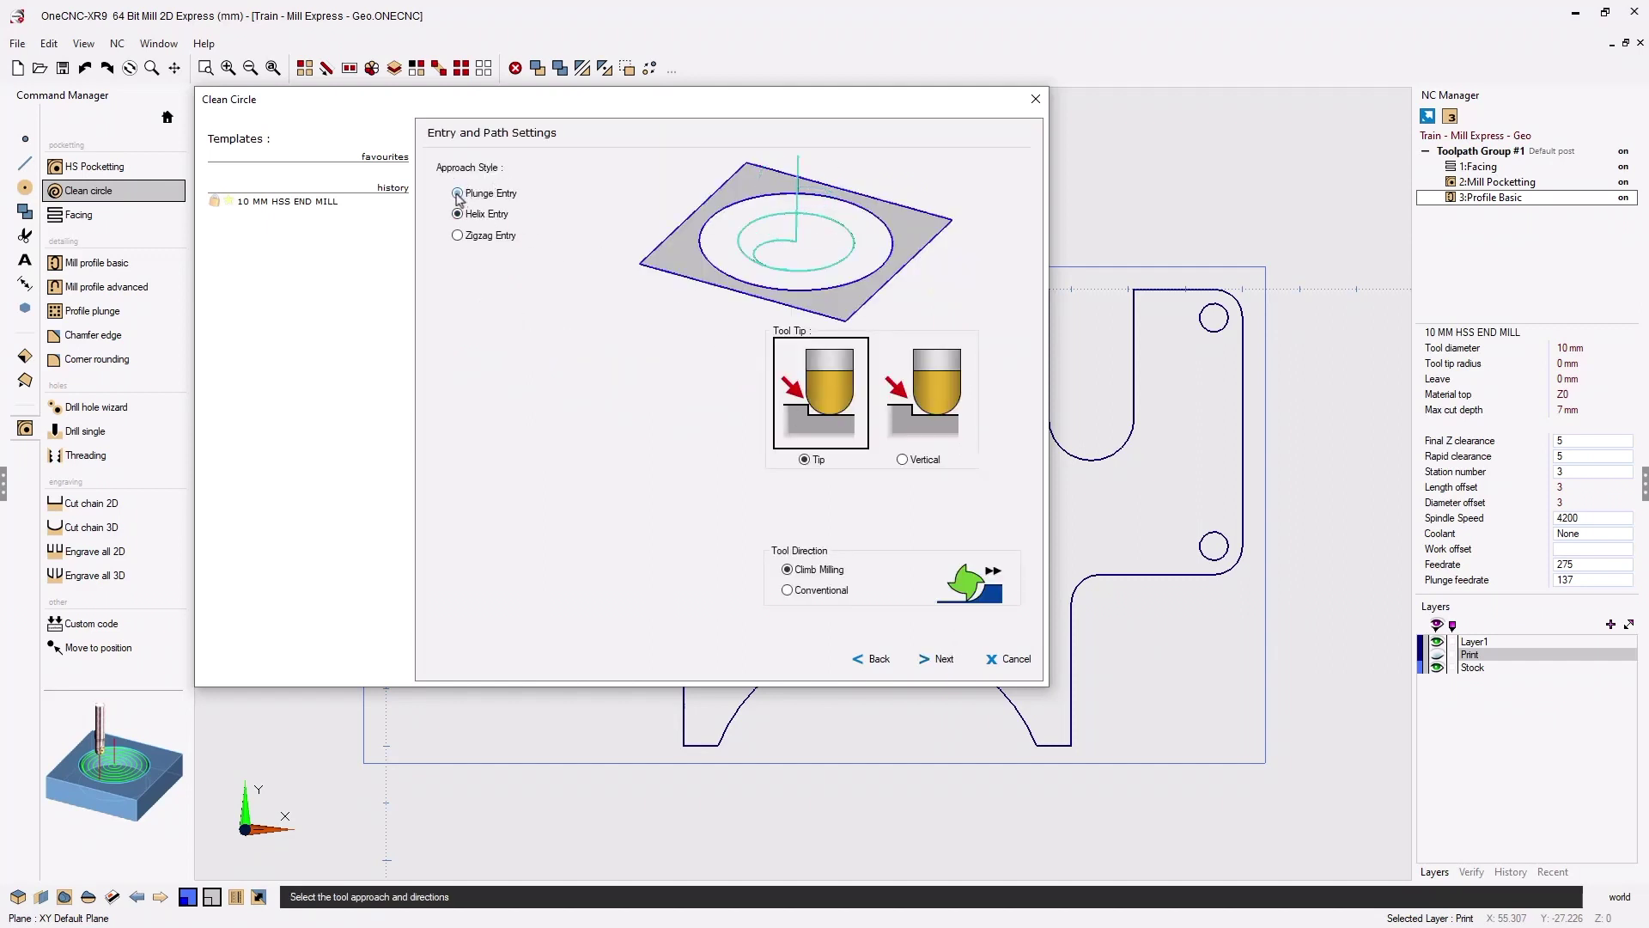
{"action": "left_click", "coordinate": [457, 214]}
{"action": "left_click", "coordinate": [457, 235]}
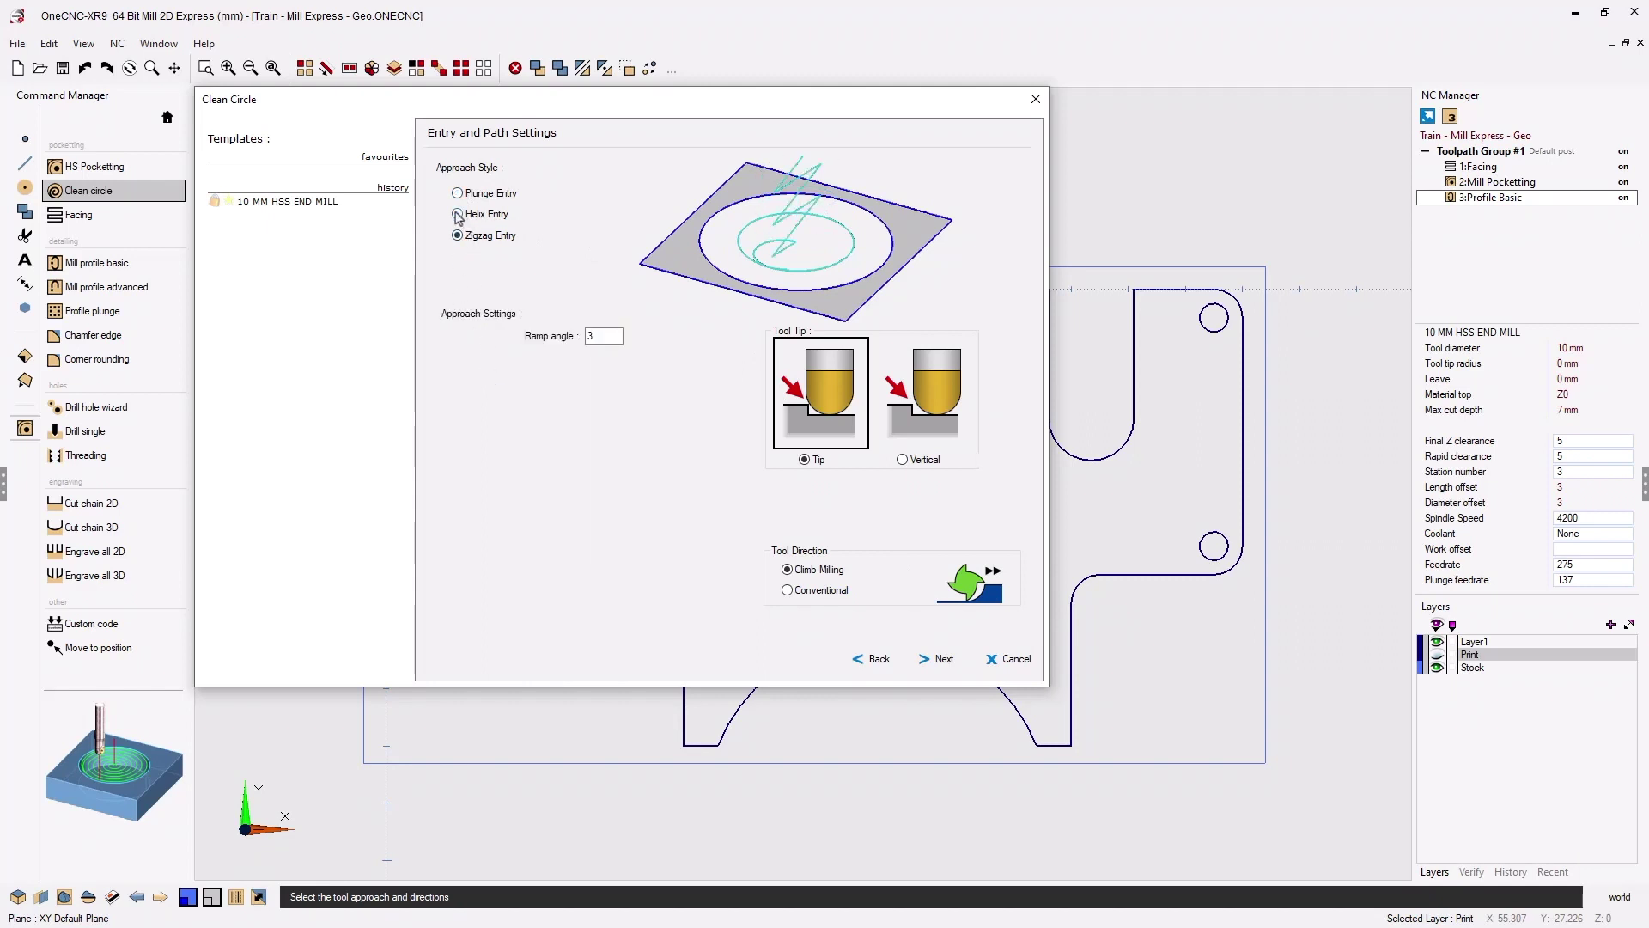
{"action": "left_click", "coordinate": [459, 217]}
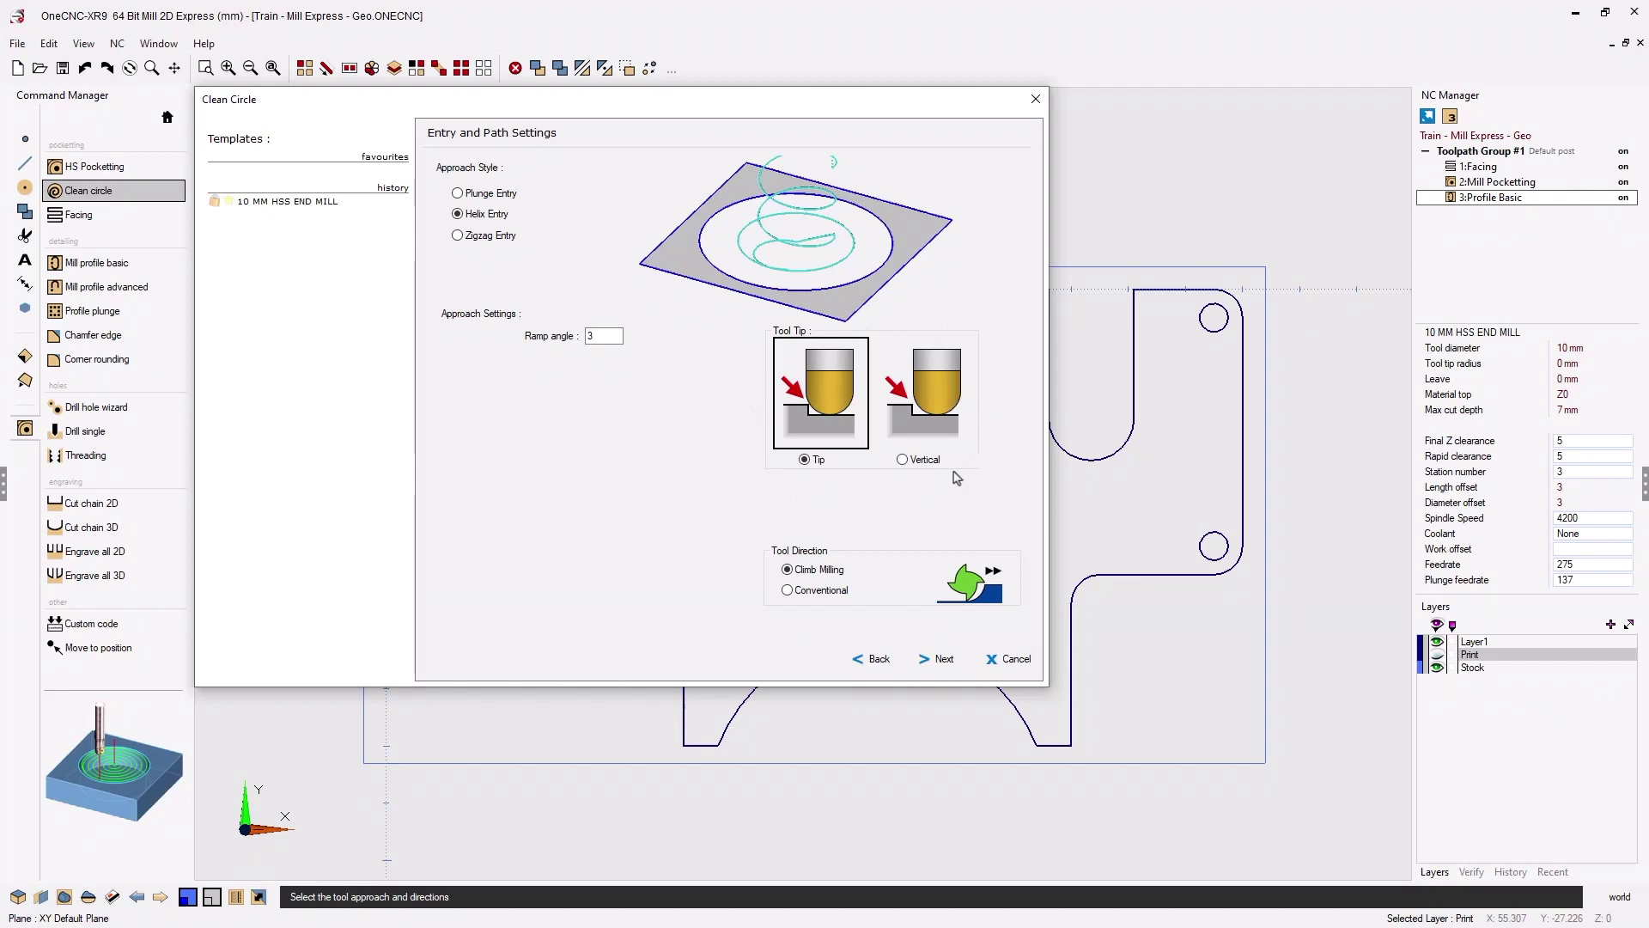
{"action": "left_click", "coordinate": [951, 664]}
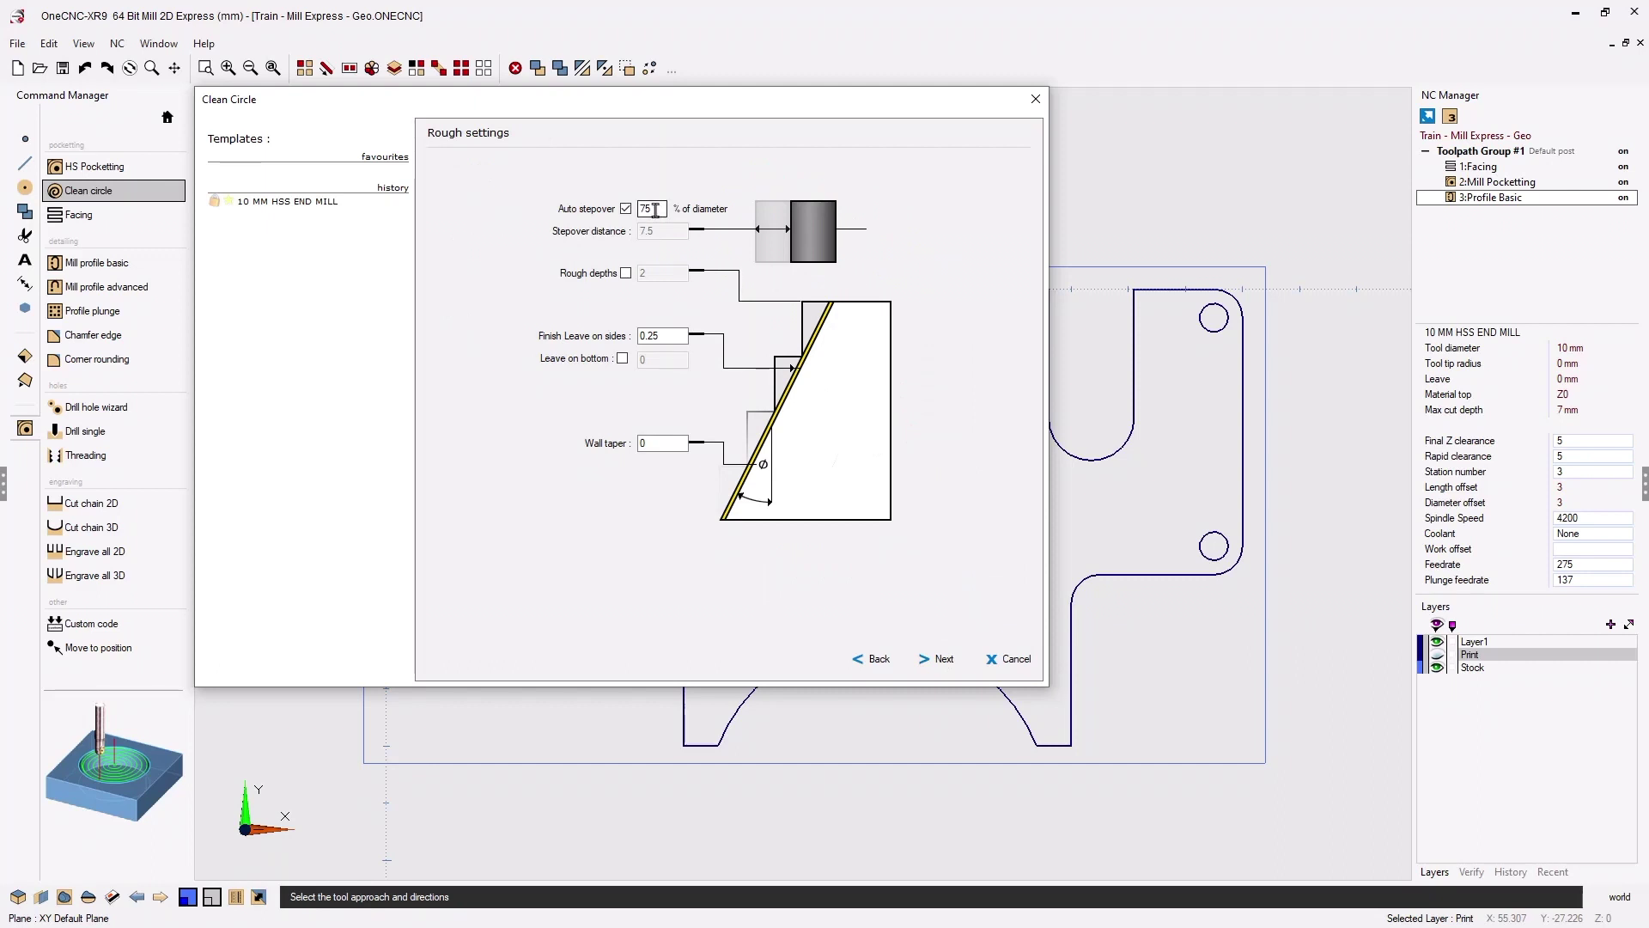
Leave rough depths disabled, review the rough settings against the finish settings, and accept the 75% stepover and 0.25 finish leave on sides
{"action": "left_click", "coordinate": [626, 273]}
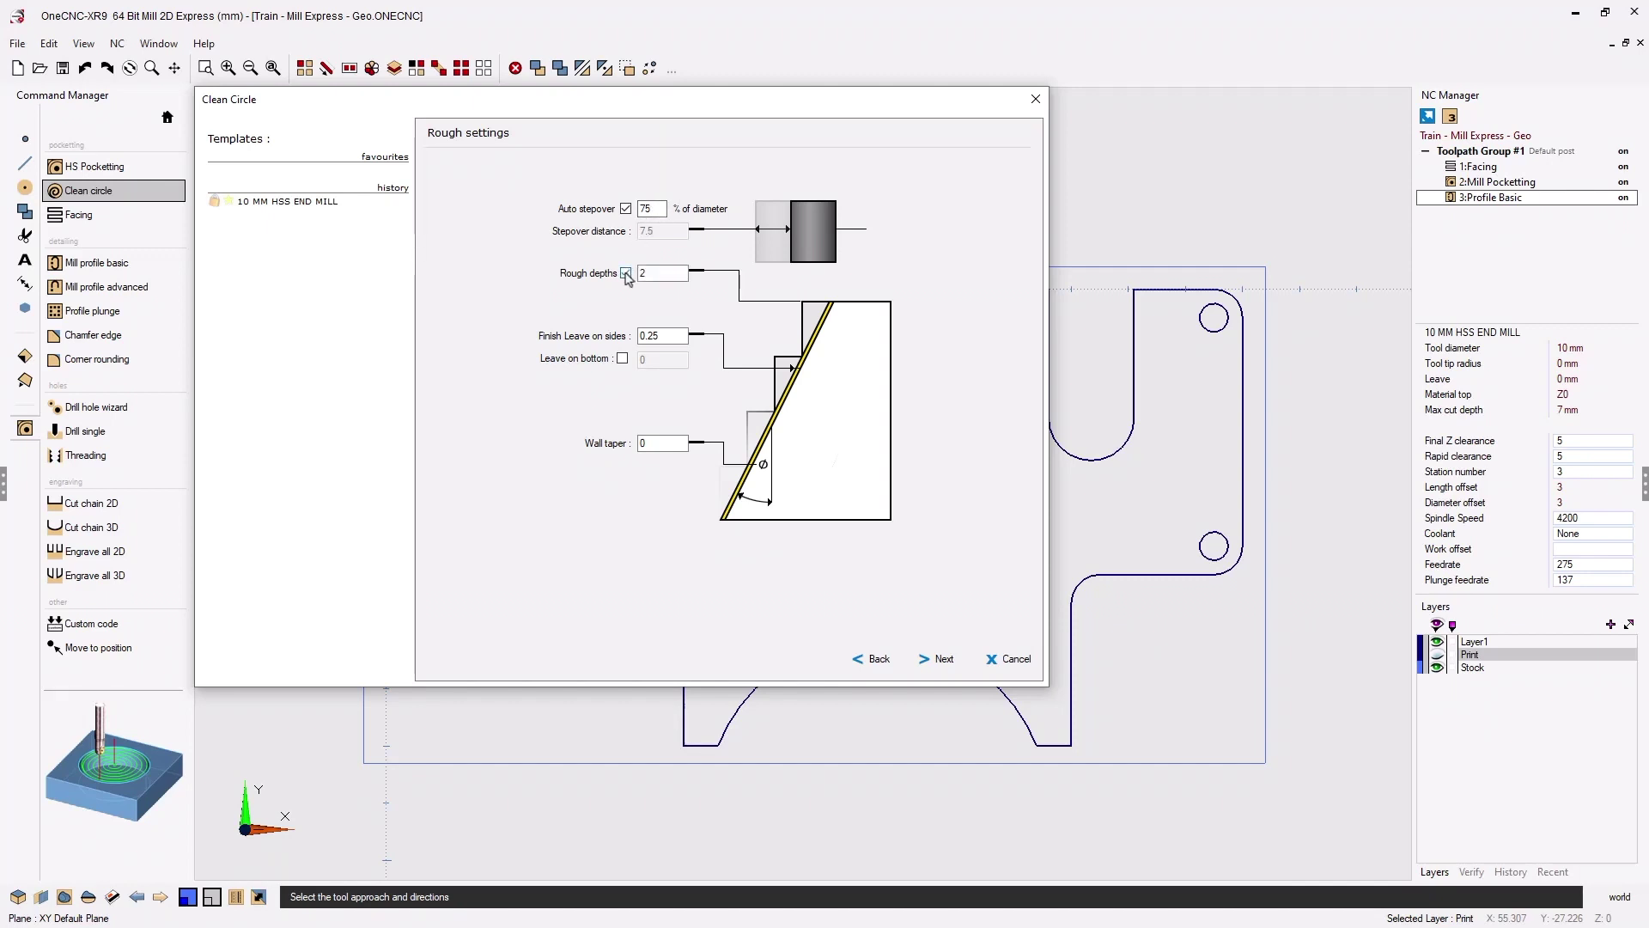
{"action": "left_click", "coordinate": [626, 274]}
{"action": "left_click", "coordinate": [944, 660]}
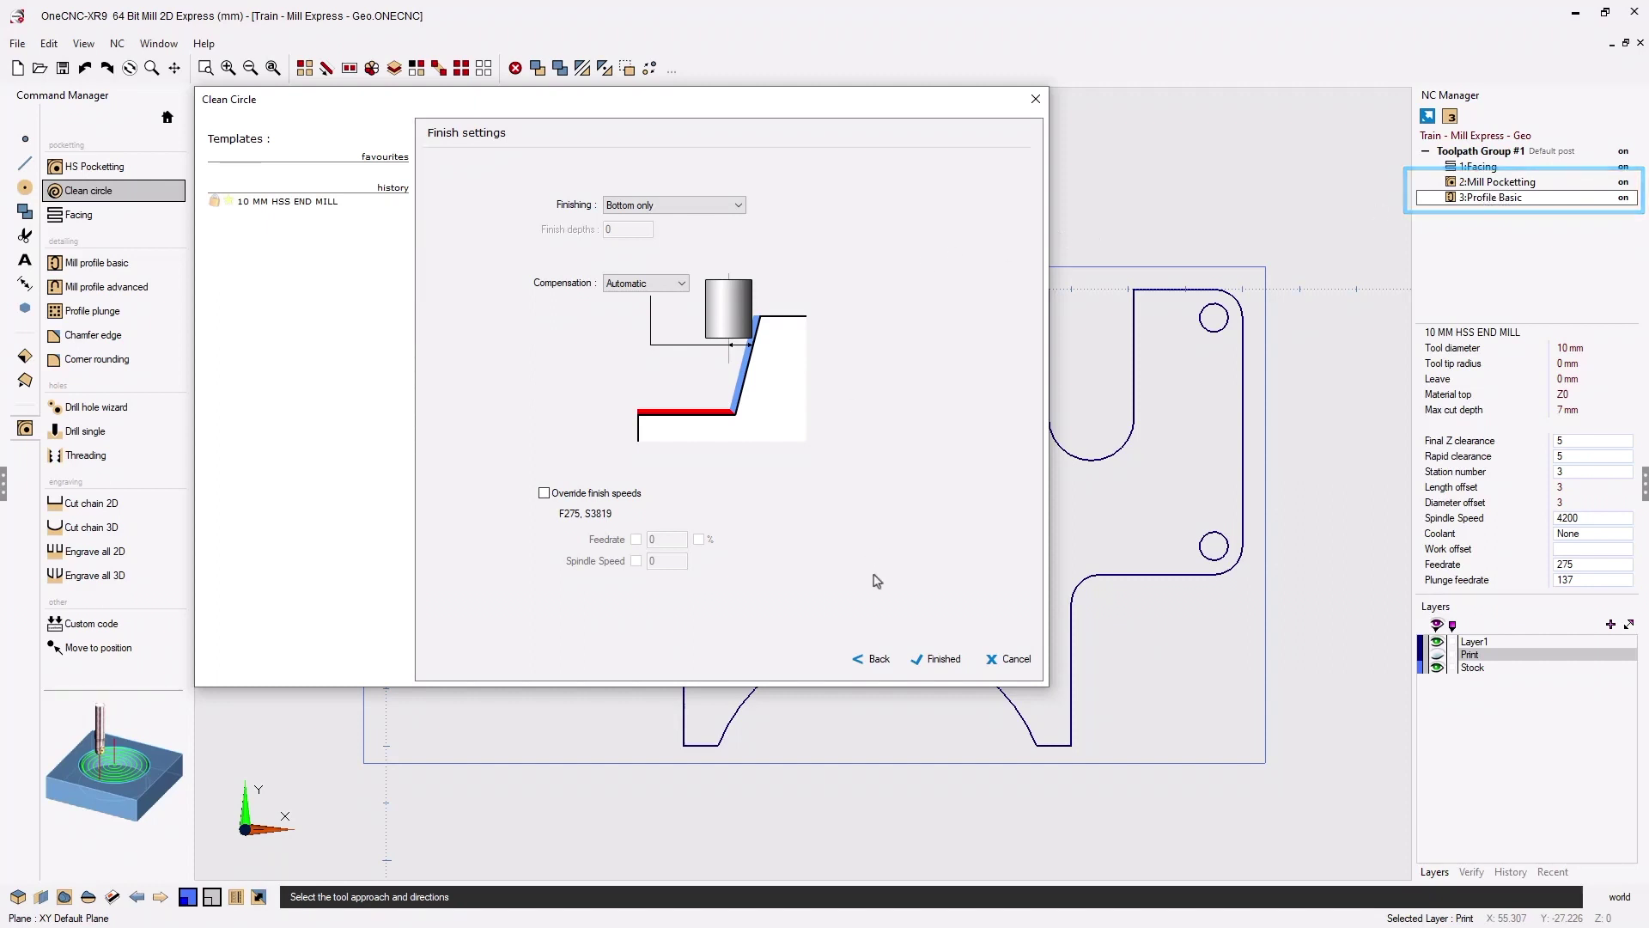
{"action": "left_click", "coordinate": [878, 660]}
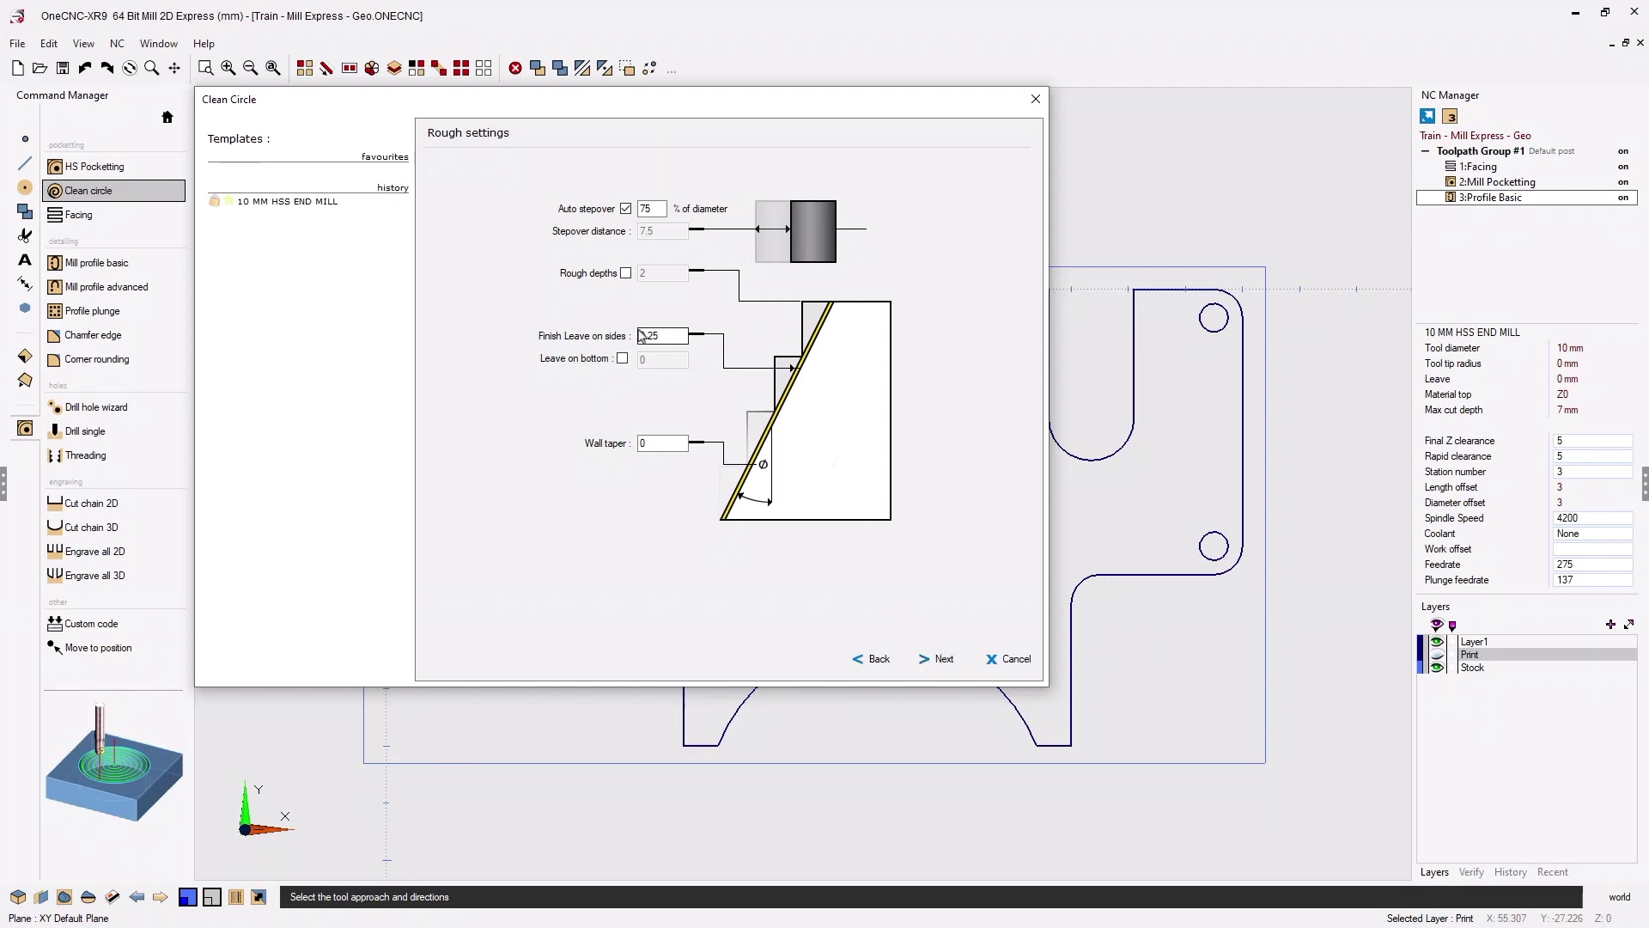
{"action": "left_click", "coordinate": [948, 662]}
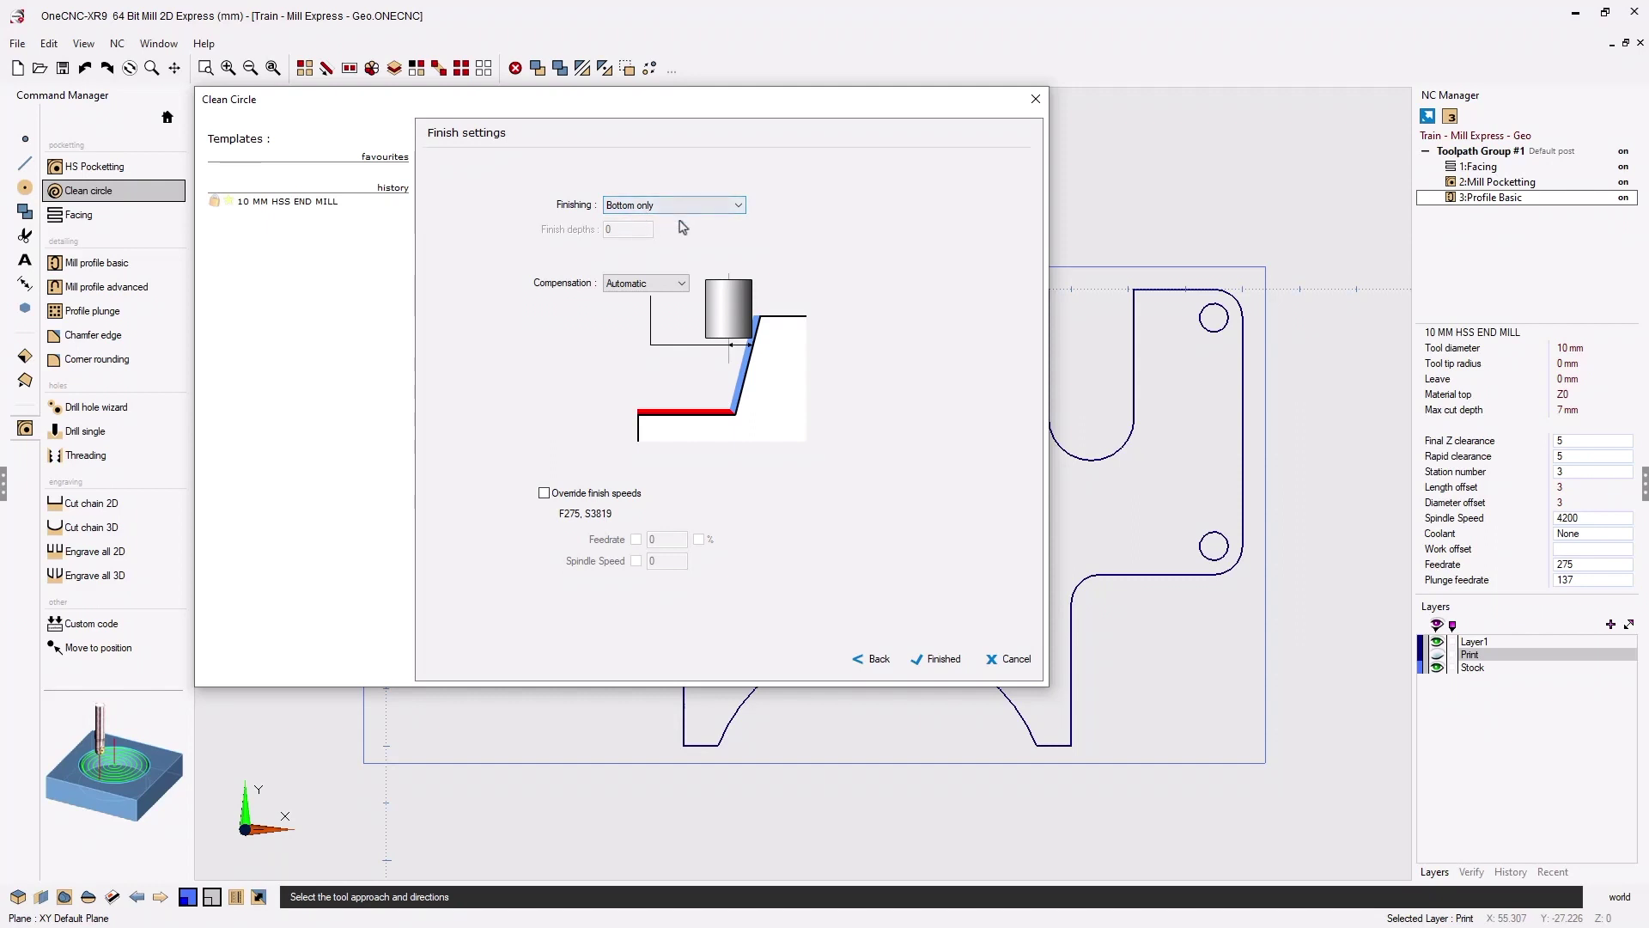
{"action": "left_click", "coordinate": [874, 659]}
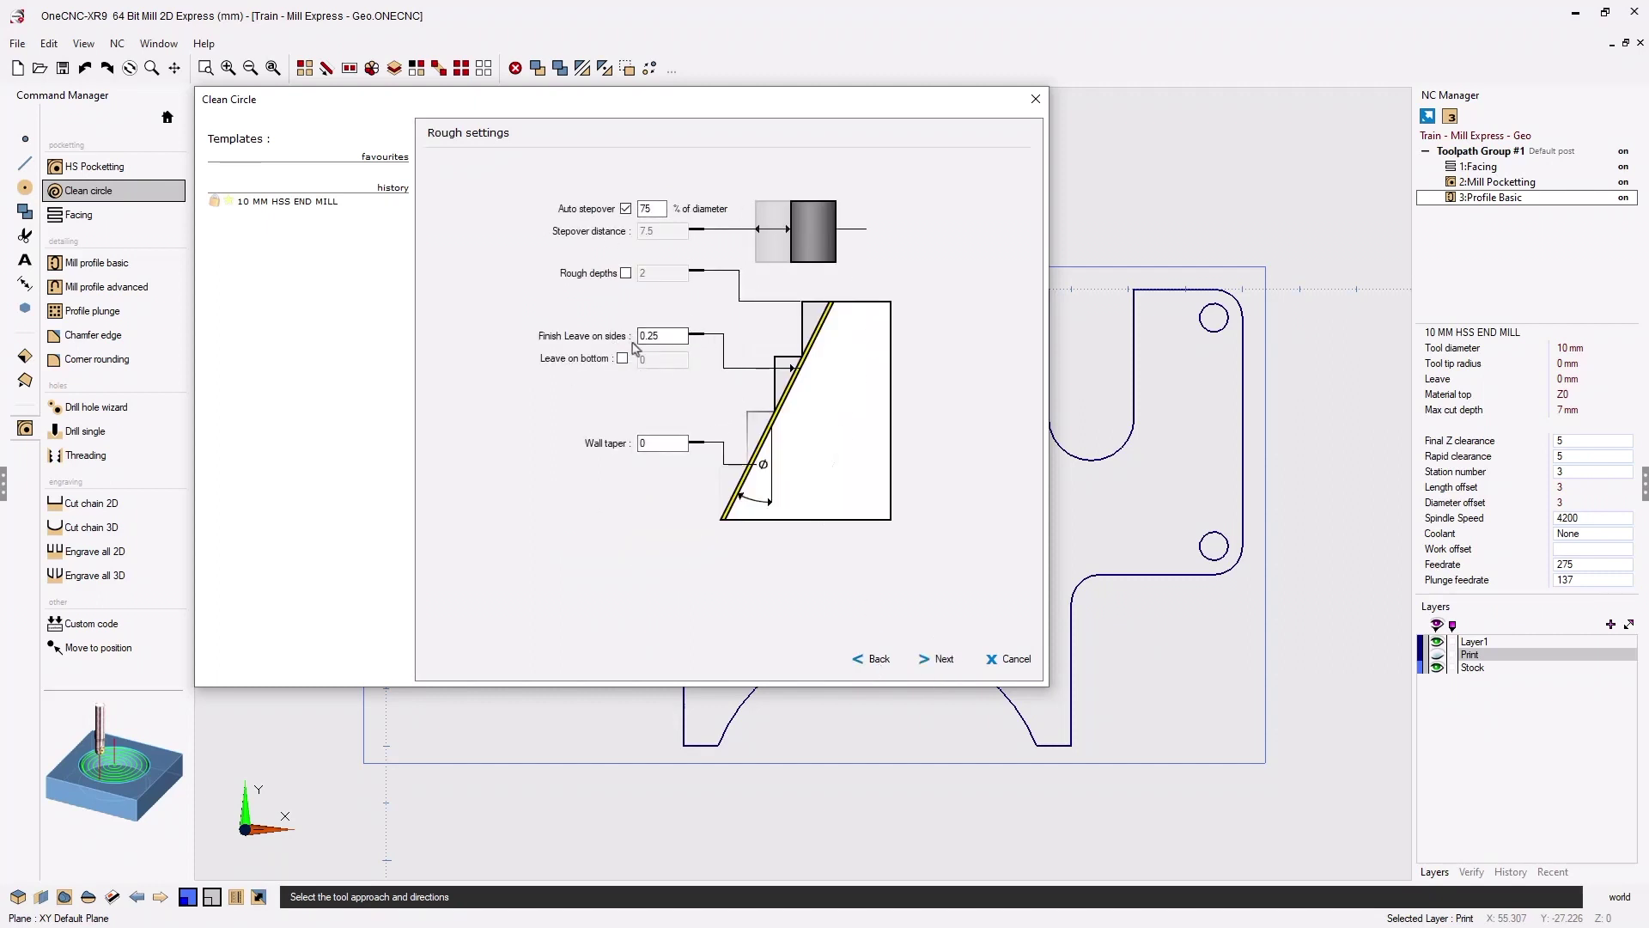
{"action": "left_click", "coordinate": [944, 659]}
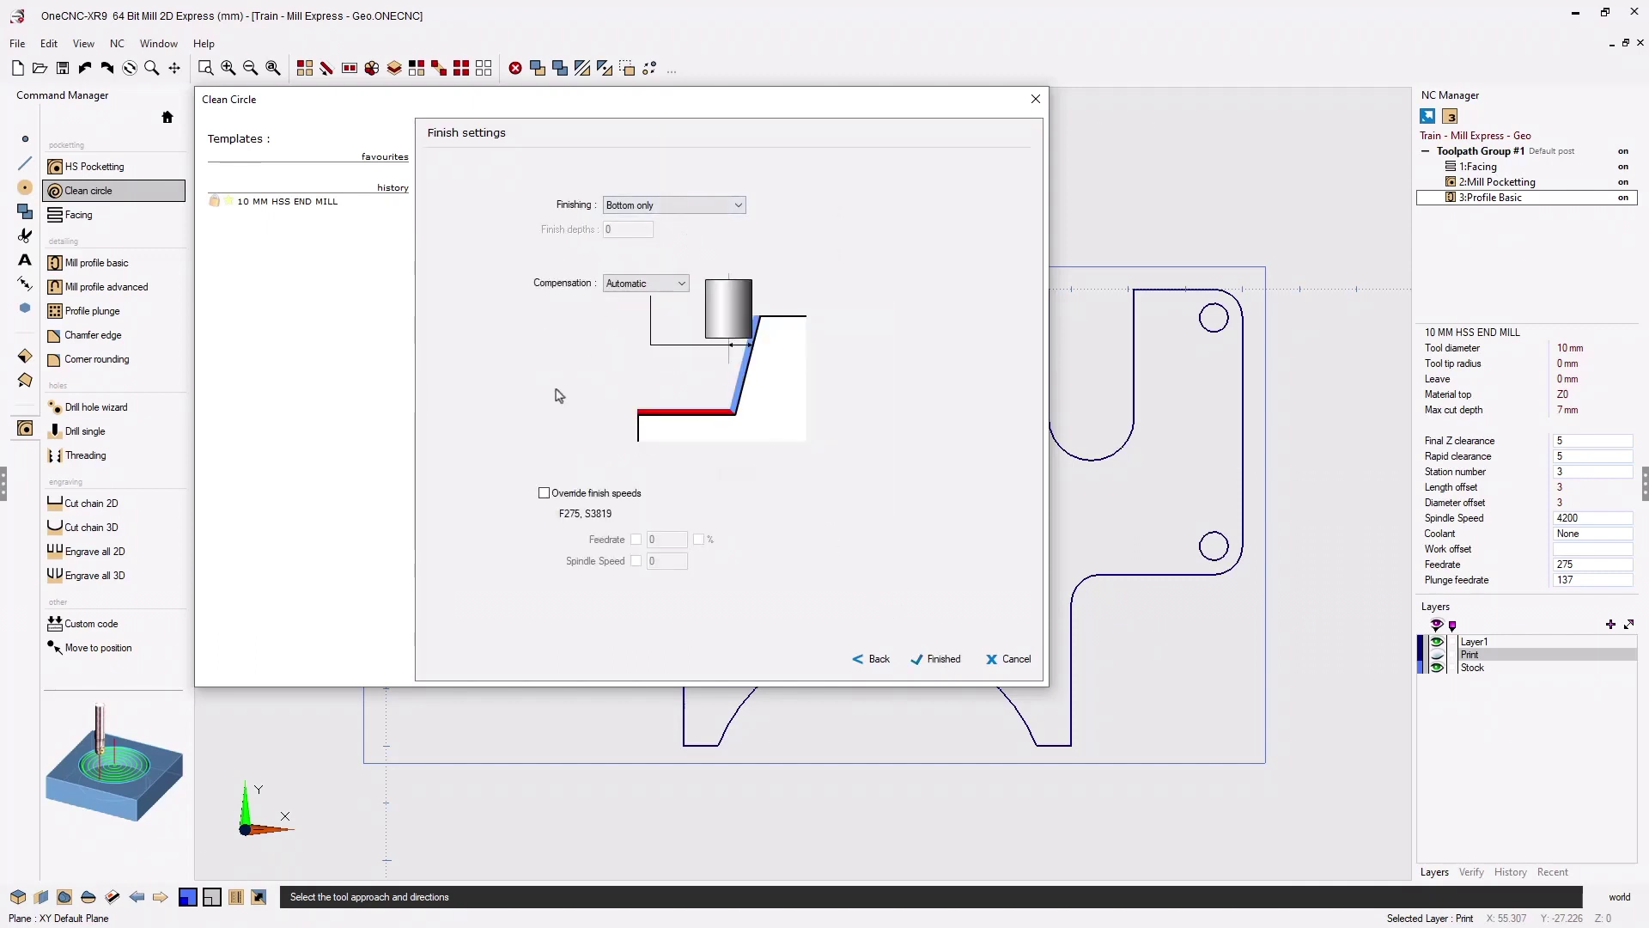
Override the finish speeds with a feedrate of 300 and a spindle speed of 400, and generate the Clean Circle toolpath
{"action": "left_click", "coordinate": [544, 493]}
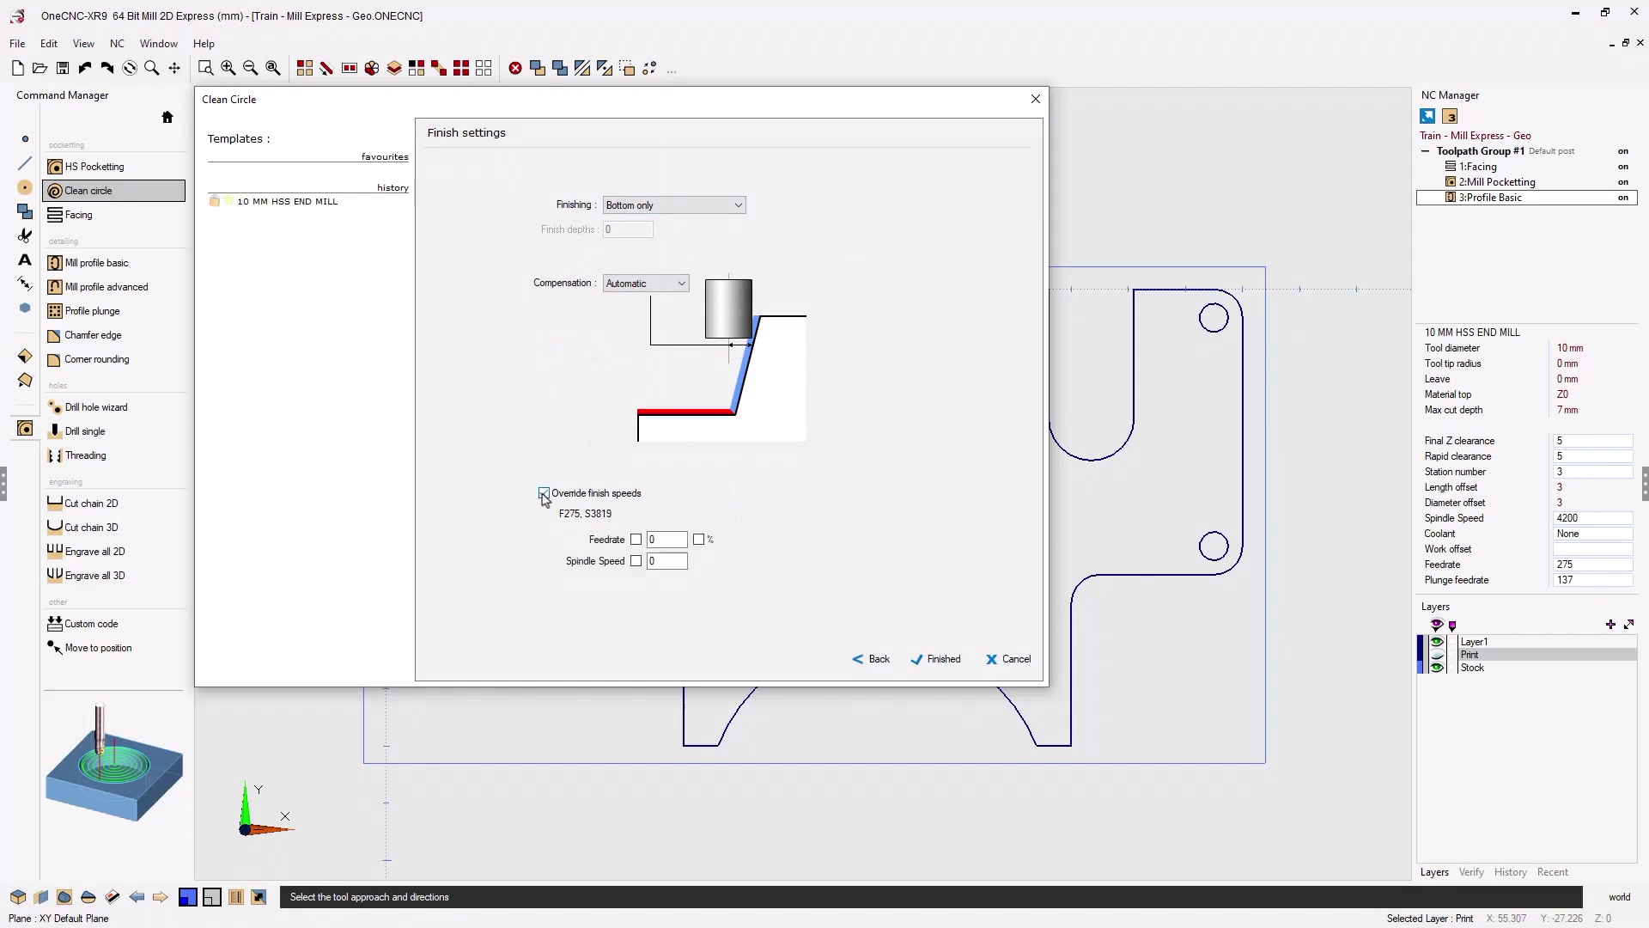
{"action": "left_click", "coordinate": [635, 540]}
{"action": "left_click_drag", "start_coordinate": [659, 542], "coordinate": [648, 542]}
{"action": "type", "text": "300"}
{"action": "left_click", "coordinate": [636, 562]}
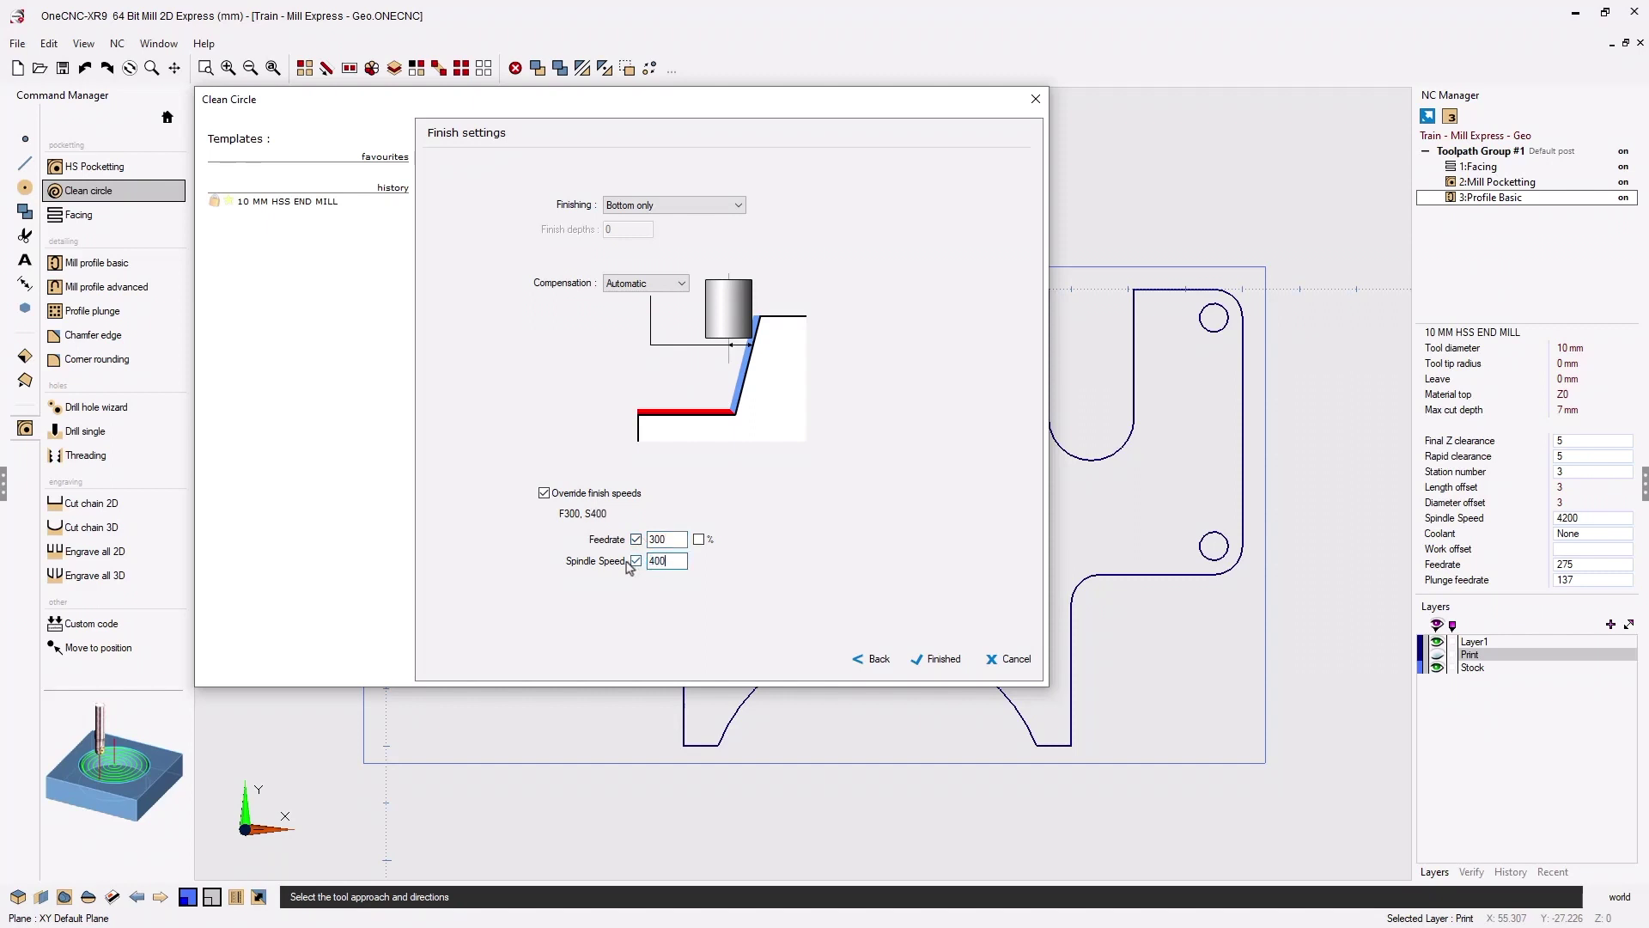
{"action": "left_click", "coordinate": [952, 666]}
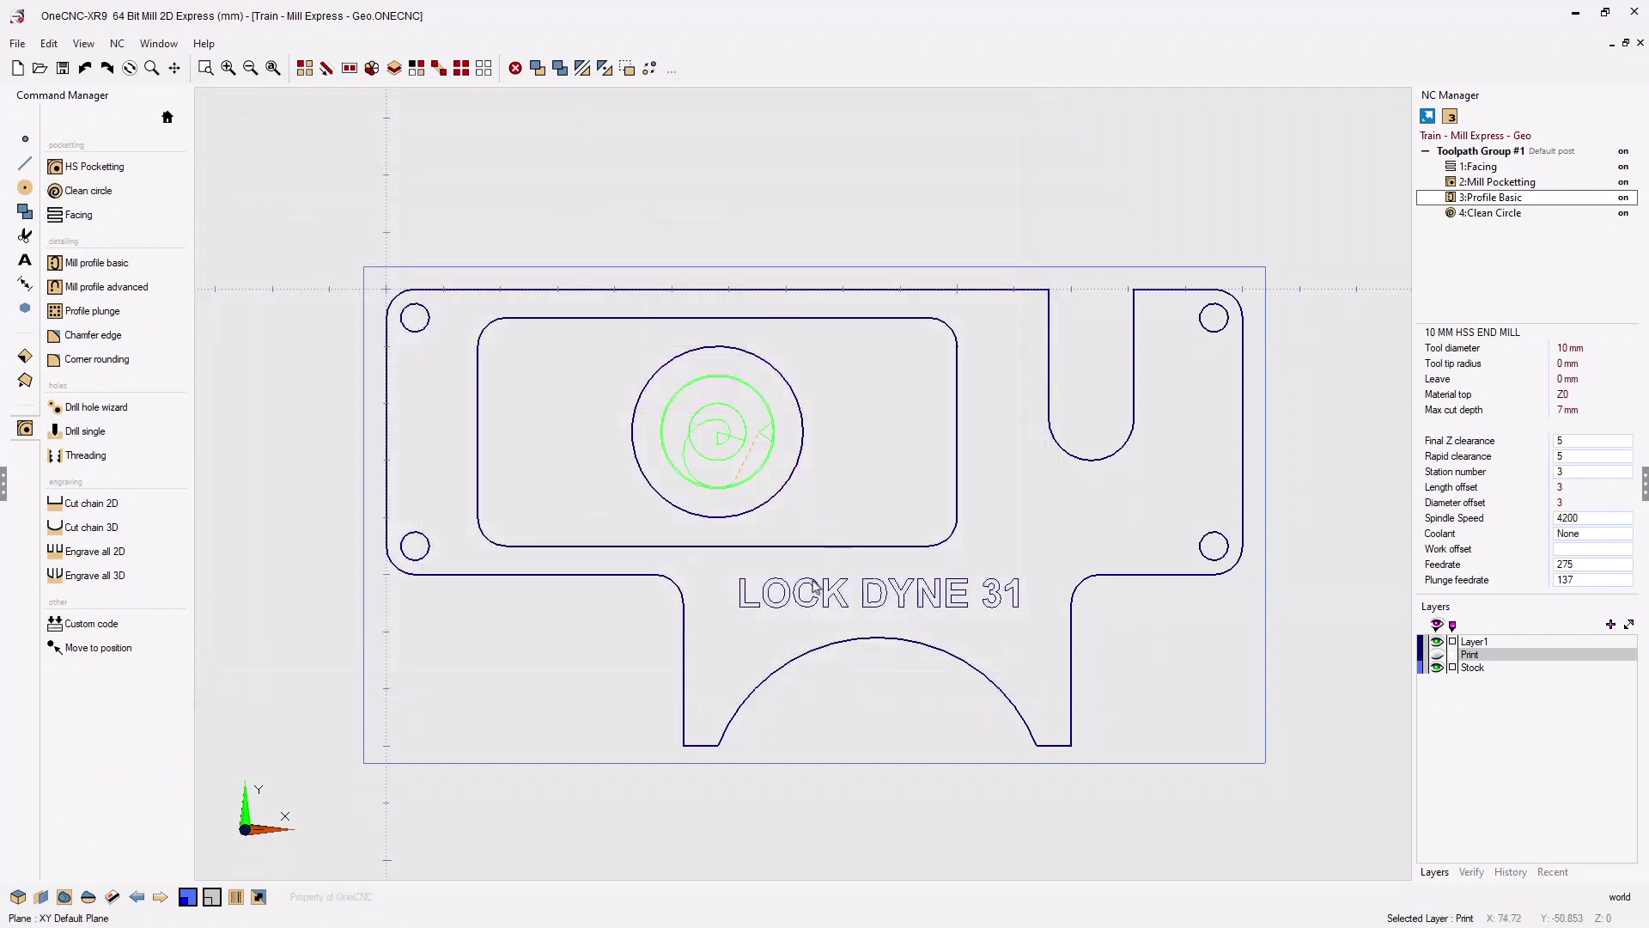
Inspect the Clean Circle toolpath's helical entry and bottom finishing pass in a tilted 3D view
{"action": "middle_click_drag", "start_coordinate": [823, 579], "coordinate": [843, 472]}
{"action": "scroll", "coordinate": [842, 472], "scroll_direction": "up", "scroll_amount": 3}
{"action": "left_click", "coordinate": [1490, 215]}
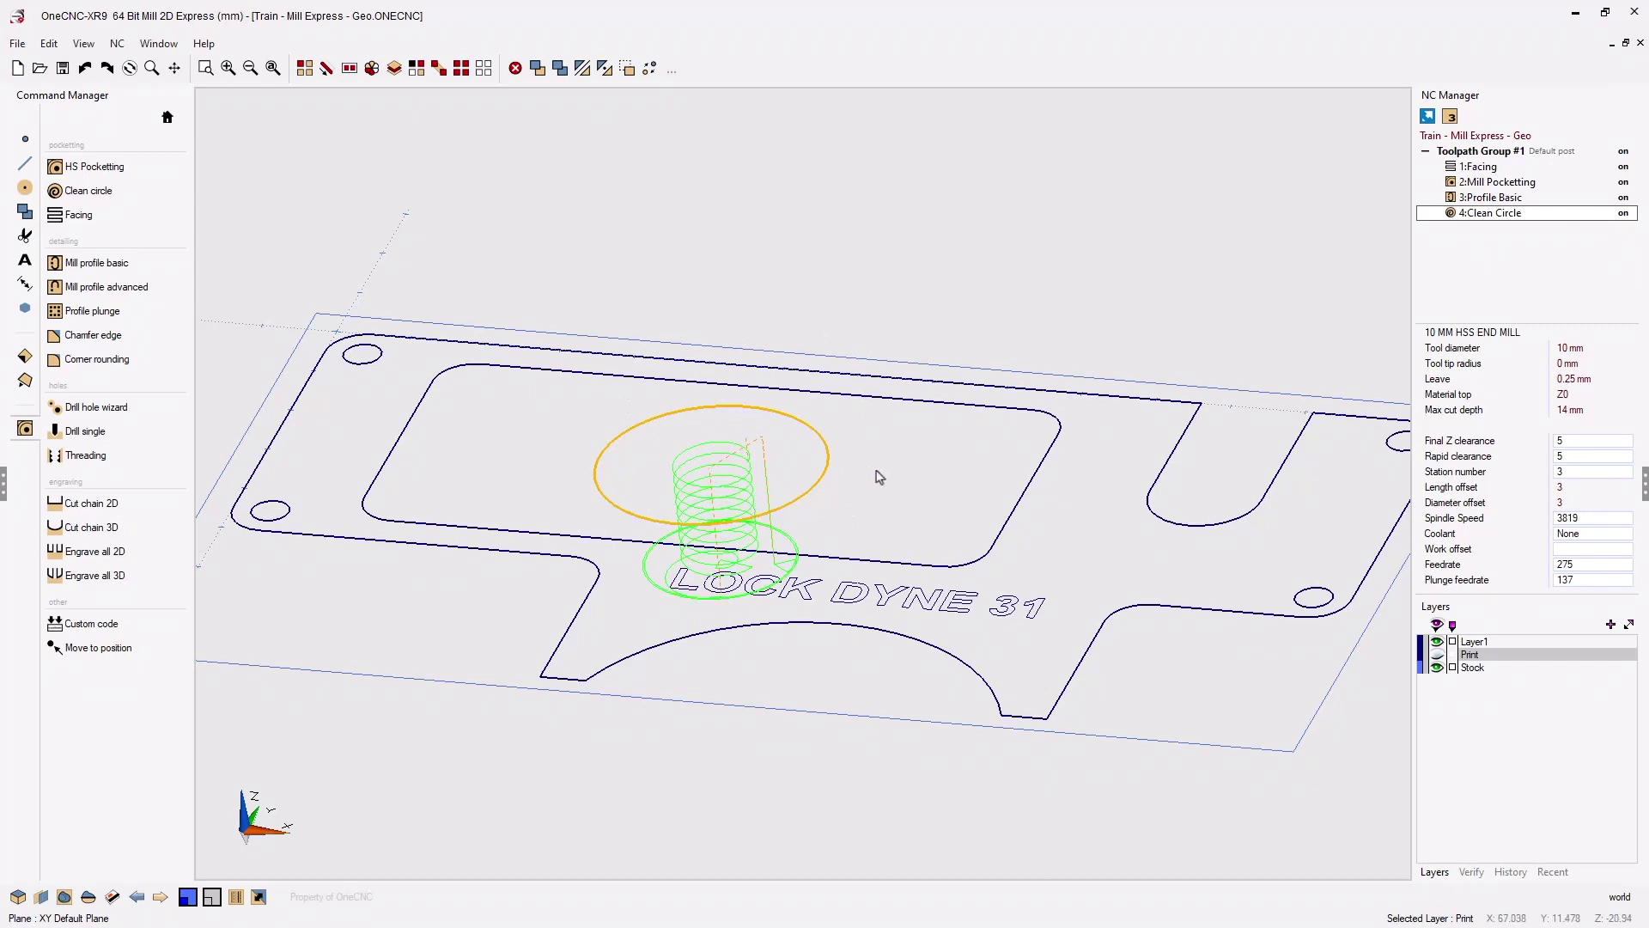
Simulate Toolpath Group #1 with the rectangular stock boundary, using Z Top of Job 0.7 and Z Bottom of Job -12
{"action": "right_click", "coordinate": [1502, 155]}
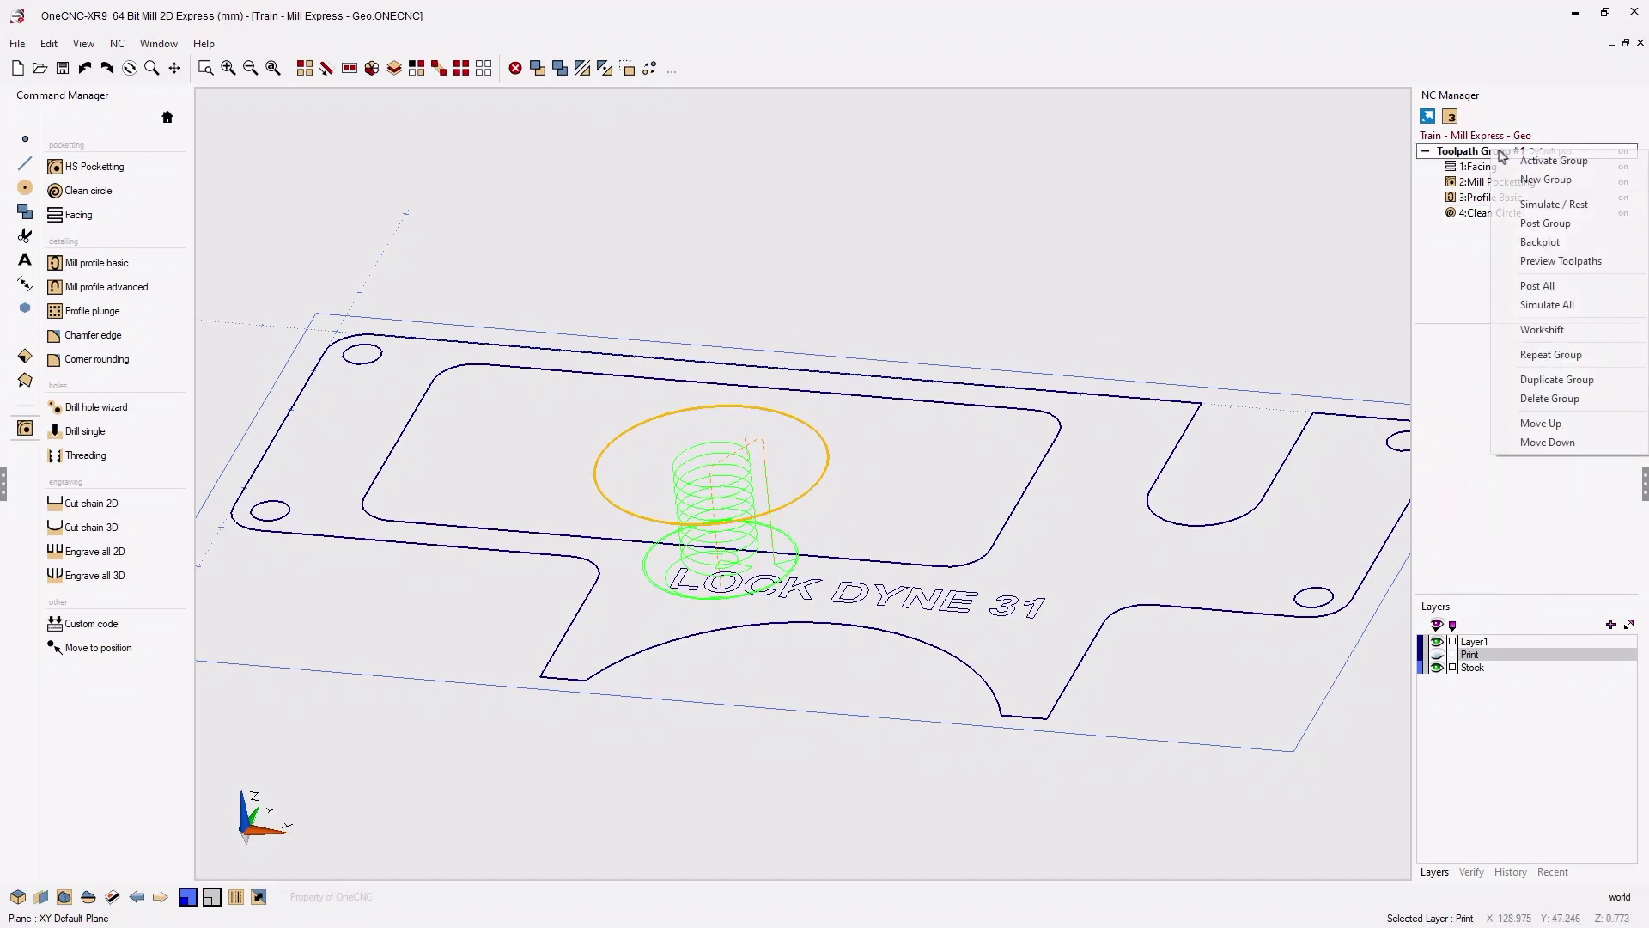
{"action": "left_click", "coordinate": [1546, 204]}
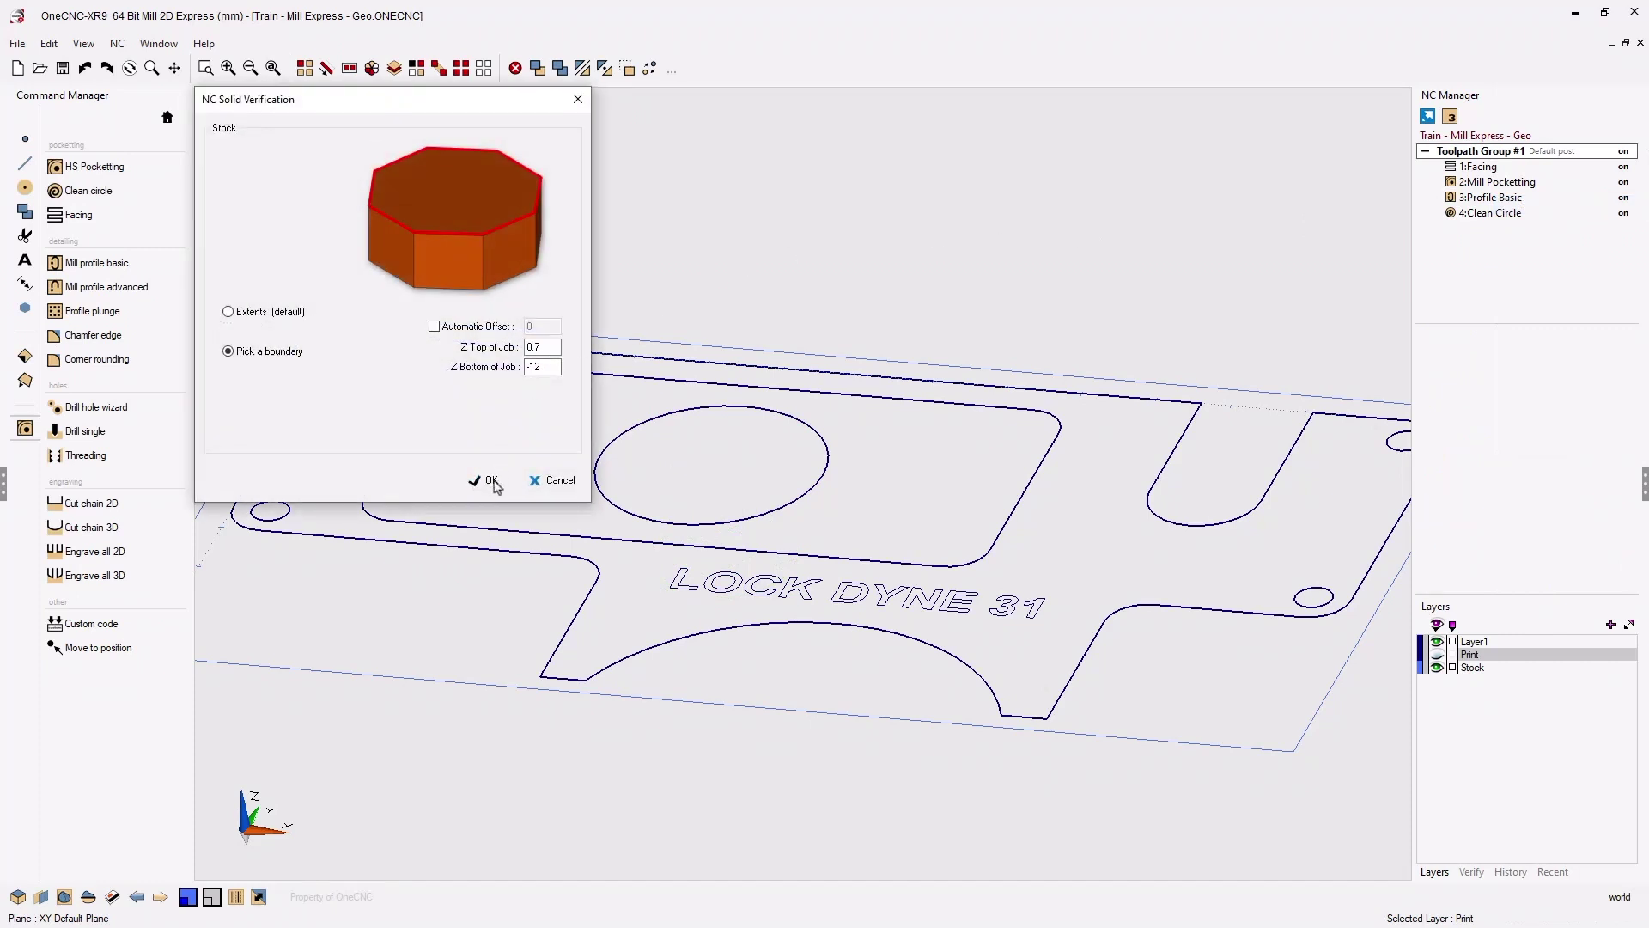
{"action": "left_click", "coordinate": [490, 481]}
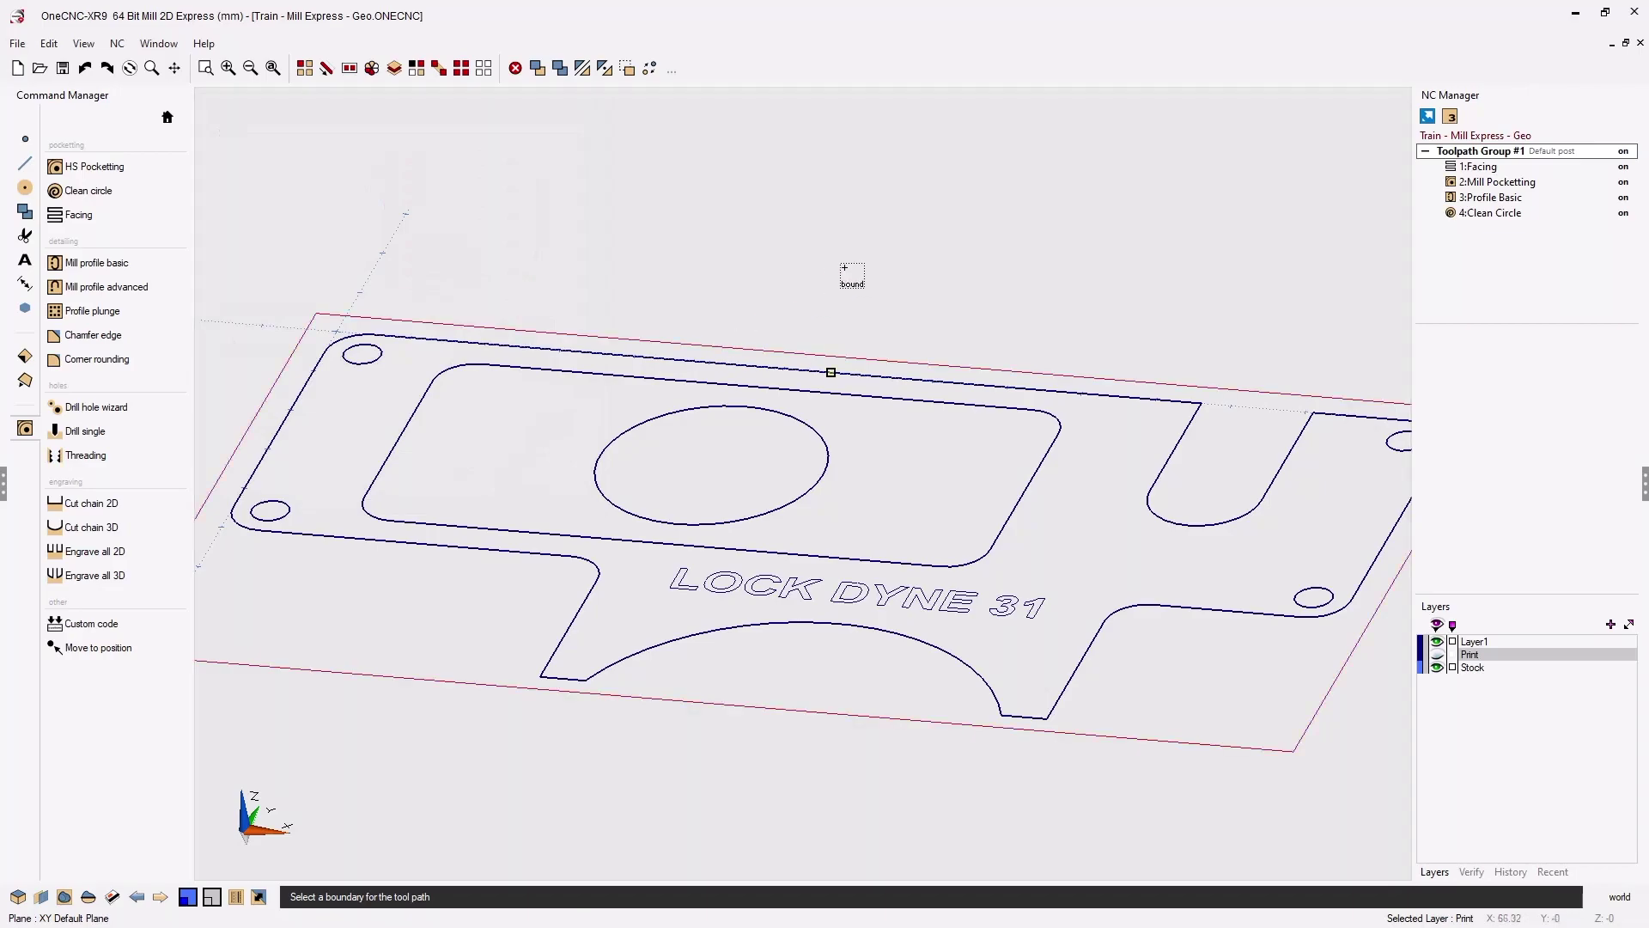
{"action": "right_click", "coordinate": [838, 281]}
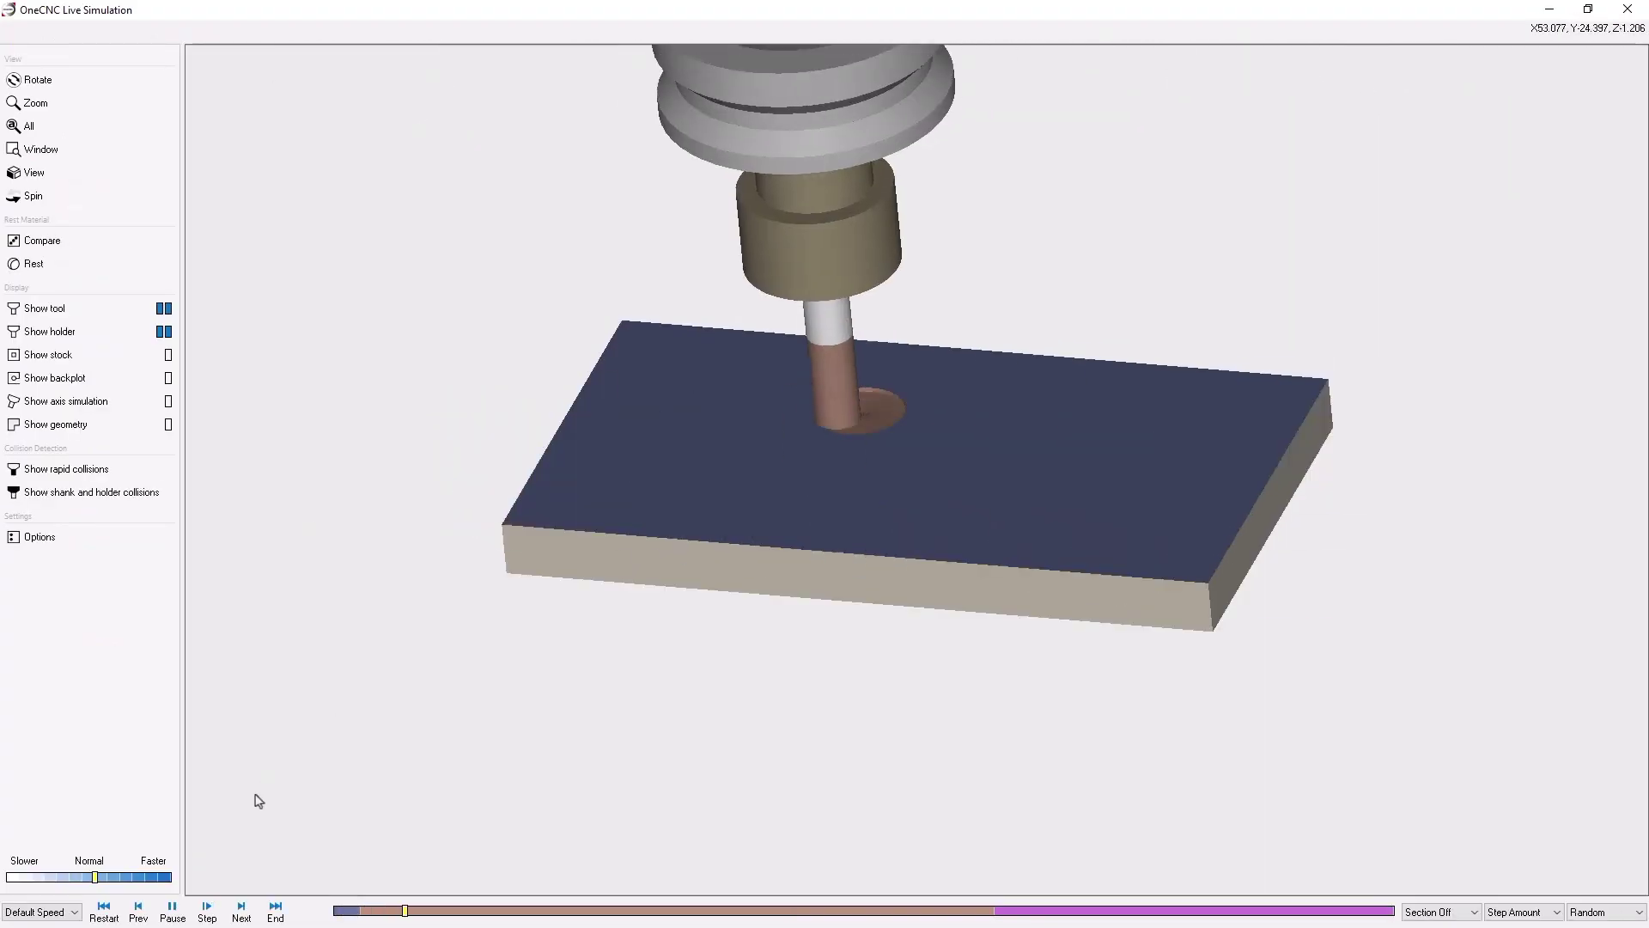
Slow the simulation to 1/20 speed to watch the Clean Circle cut inside the pocket up close
{"action": "left_click_drag", "start_coordinate": [93, 877], "coordinate": [77, 883]}
{"action": "left_click", "coordinate": [77, 883]}
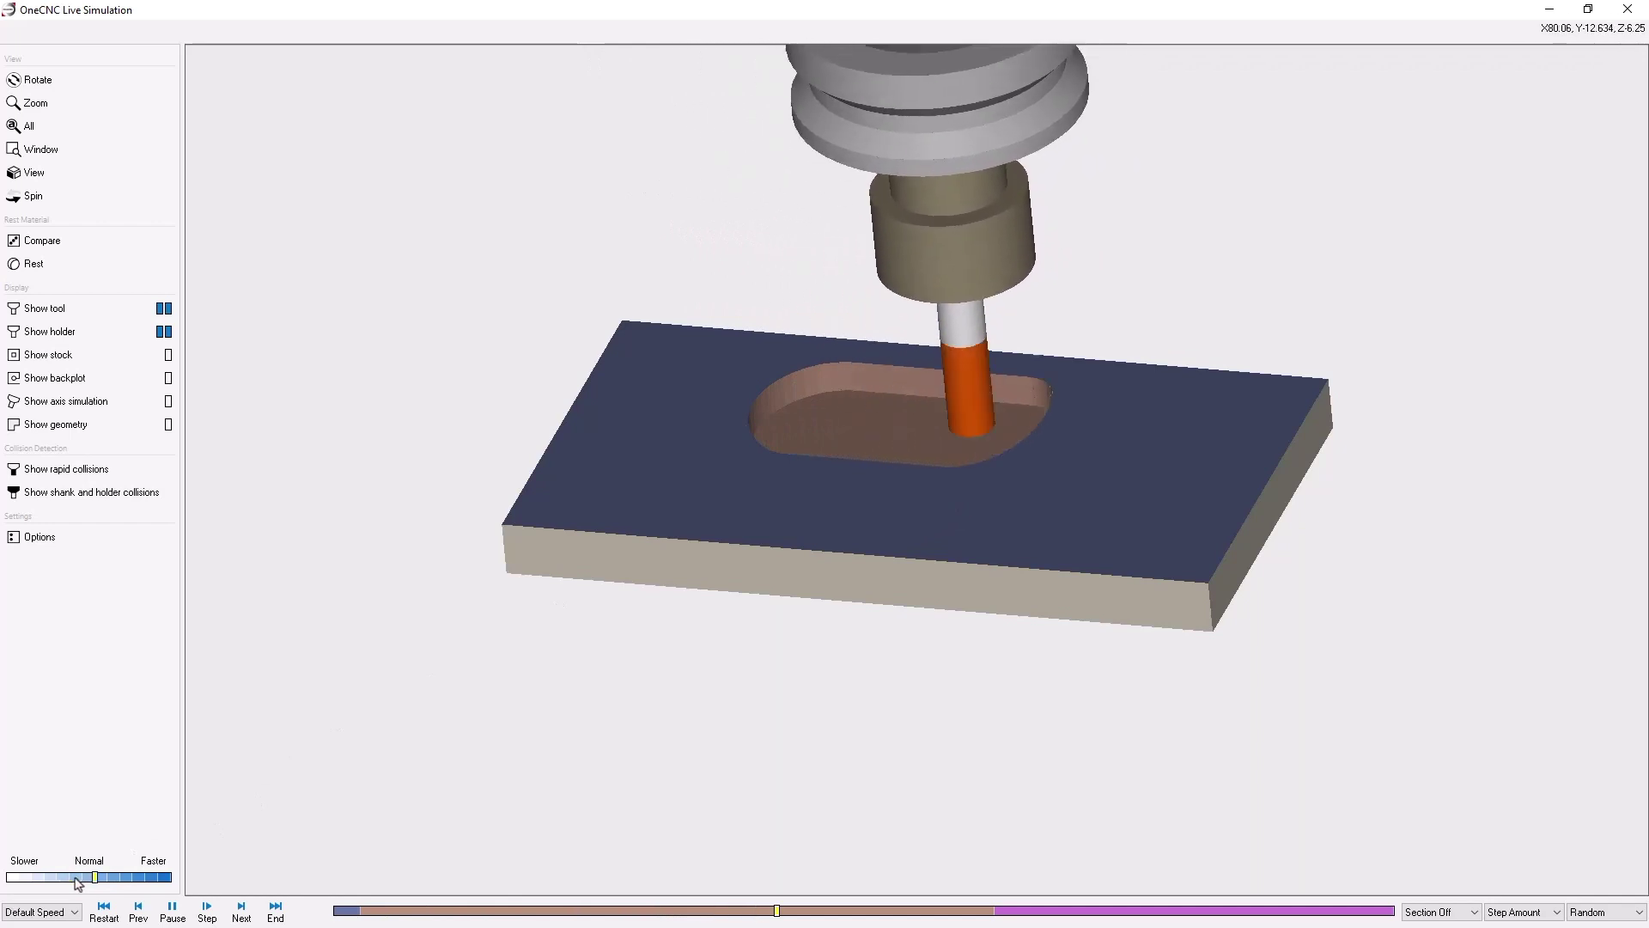
{"action": "scroll", "coordinate": [831, 648], "scroll_direction": "up", "scroll_amount": 3}
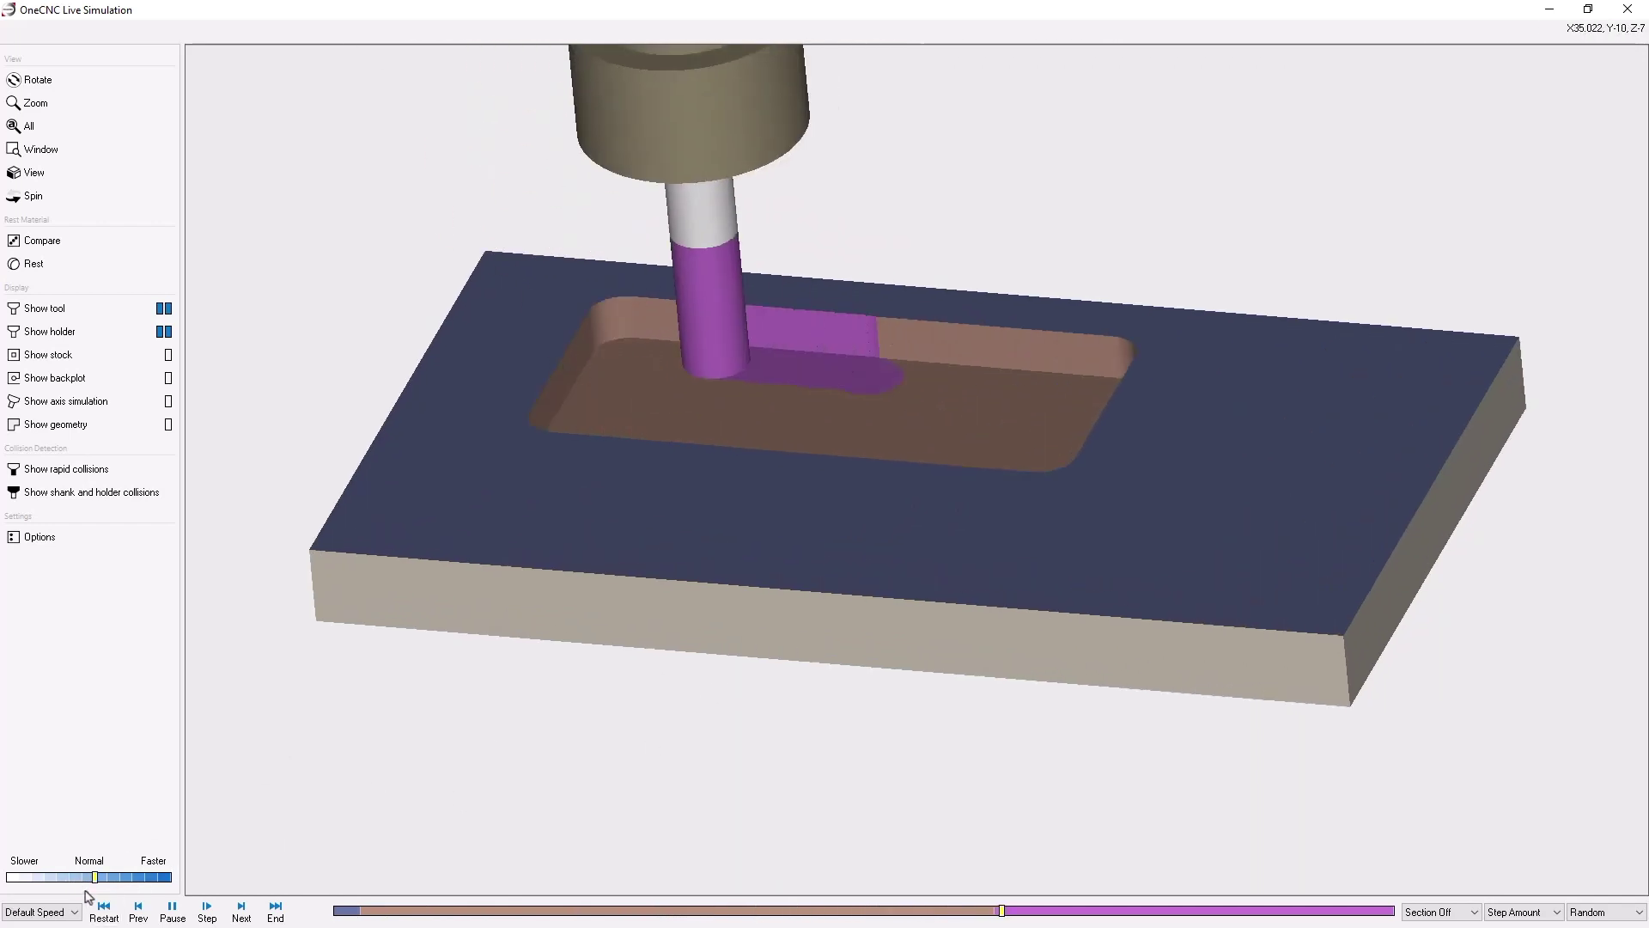
{"action": "left_click", "coordinate": [70, 882]}
{"action": "left_click", "coordinate": [70, 882]}
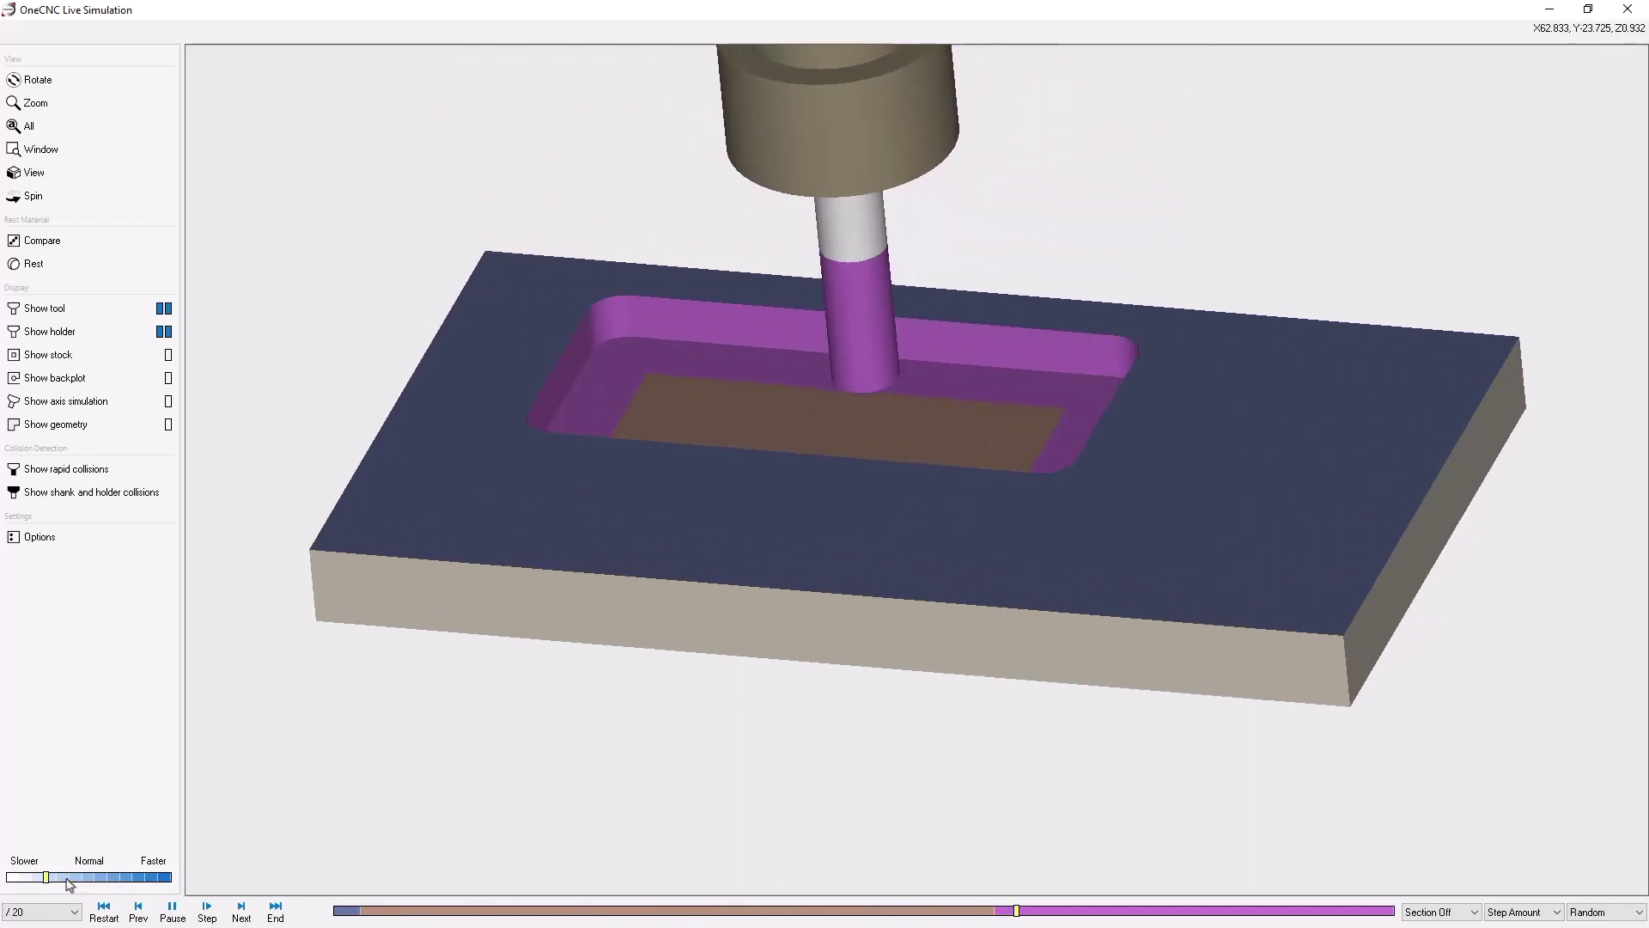
Show the backplot in the simulation, examine where the helical entry starts relative to the pocket floor, and close the simulation
{"action": "middle_click_drag", "start_coordinate": [908, 627], "coordinate": [908, 601]}
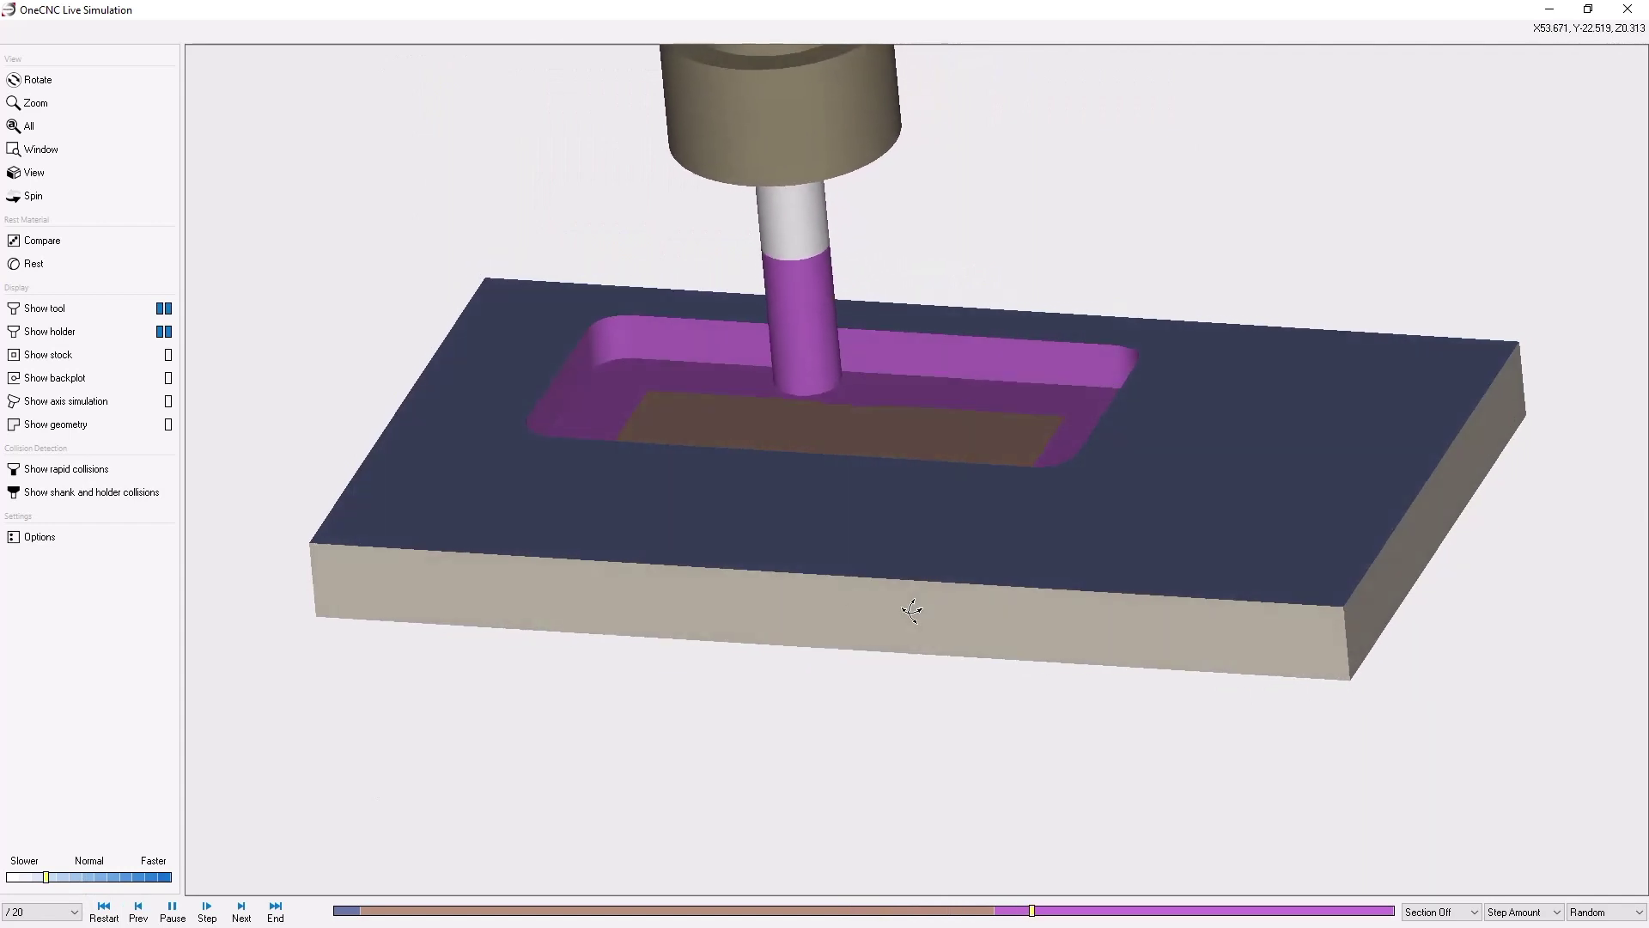
{"action": "left_click", "coordinate": [169, 378]}
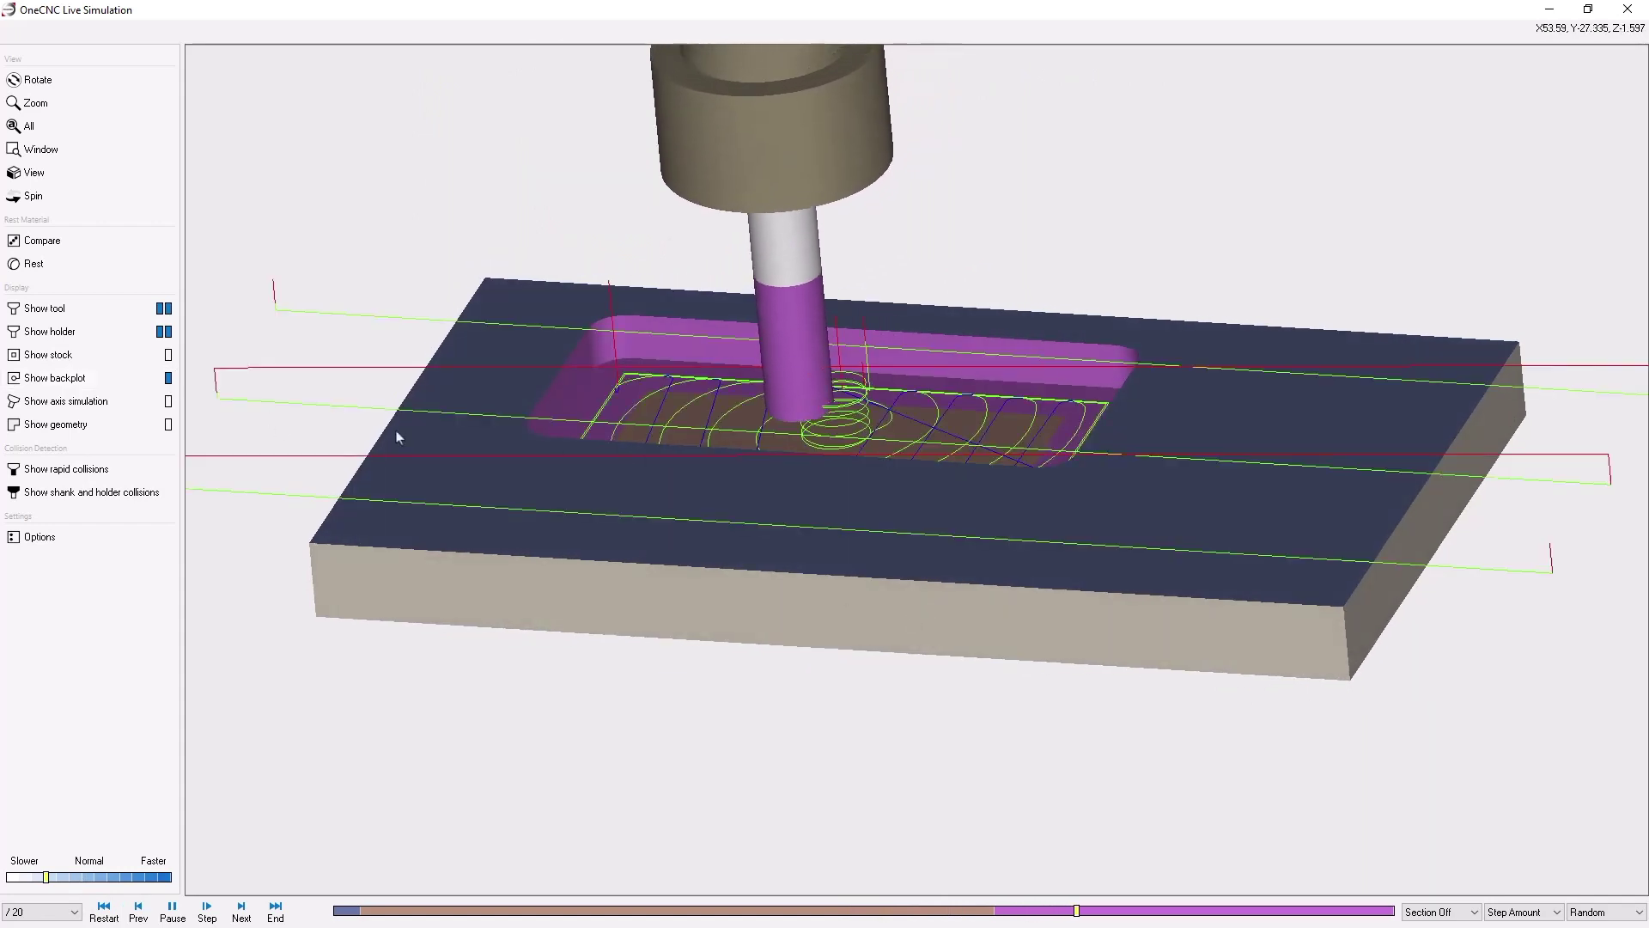
{"action": "mouse_move", "coordinate": [682, 454]}
{"action": "middle_mouse_down"}
{"action": "mouse_move", "coordinate": [694, 435]}
{"action": "mouse_move", "coordinate": [709, 451]}
{"action": "middle_mouse_up"}
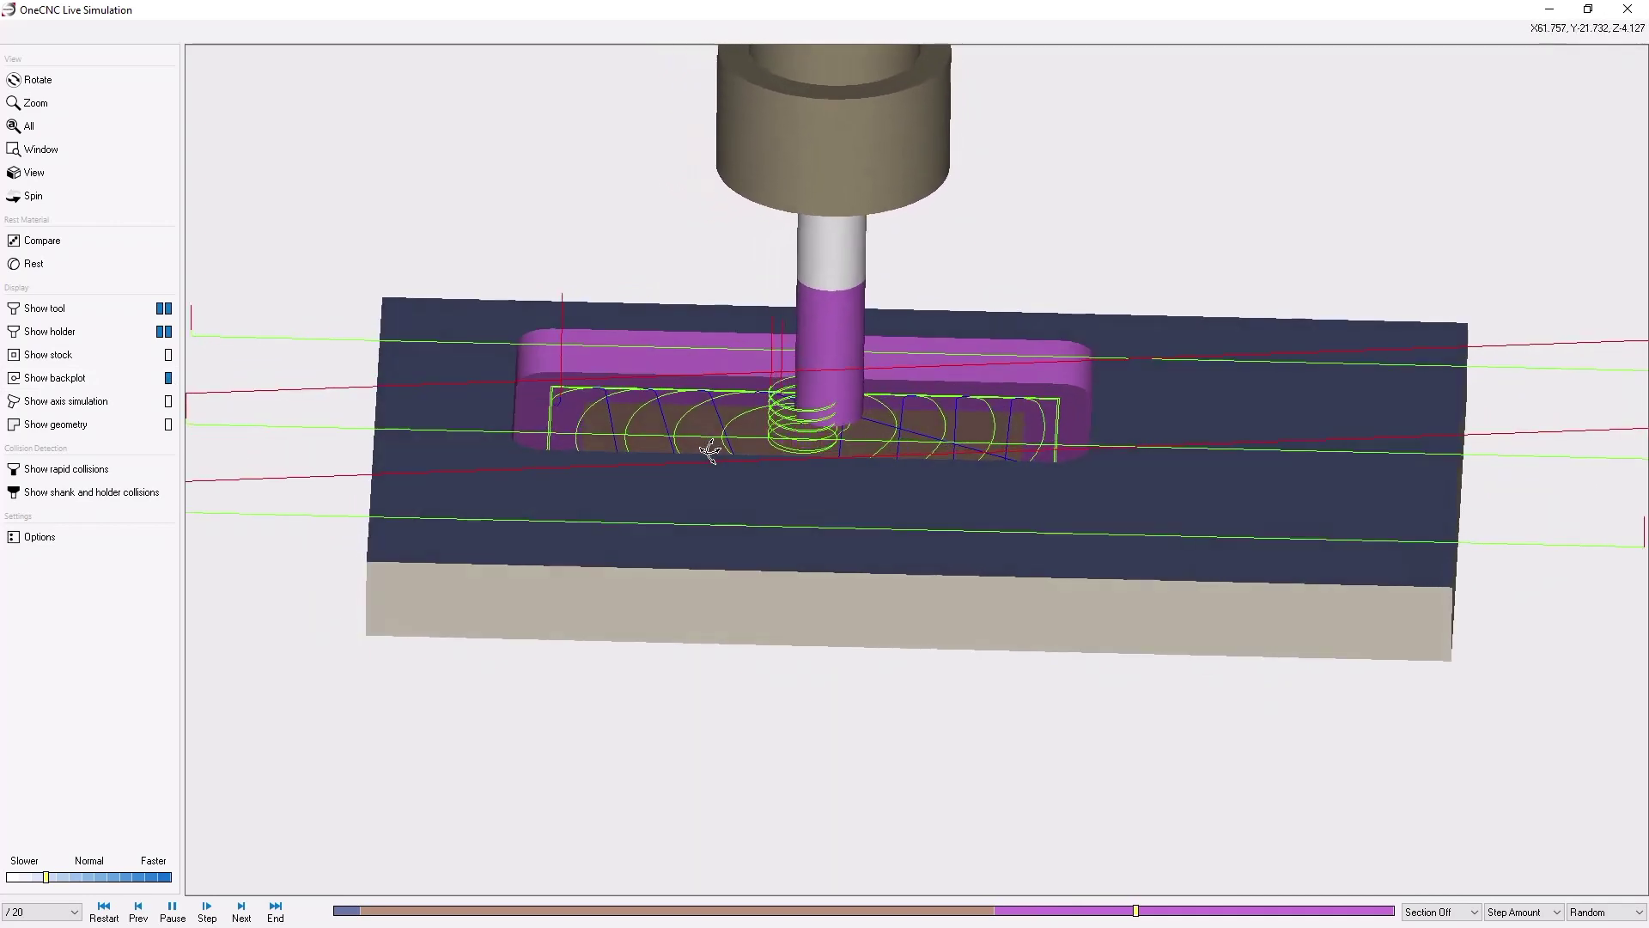
{"action": "left_click", "coordinate": [1628, 8]}
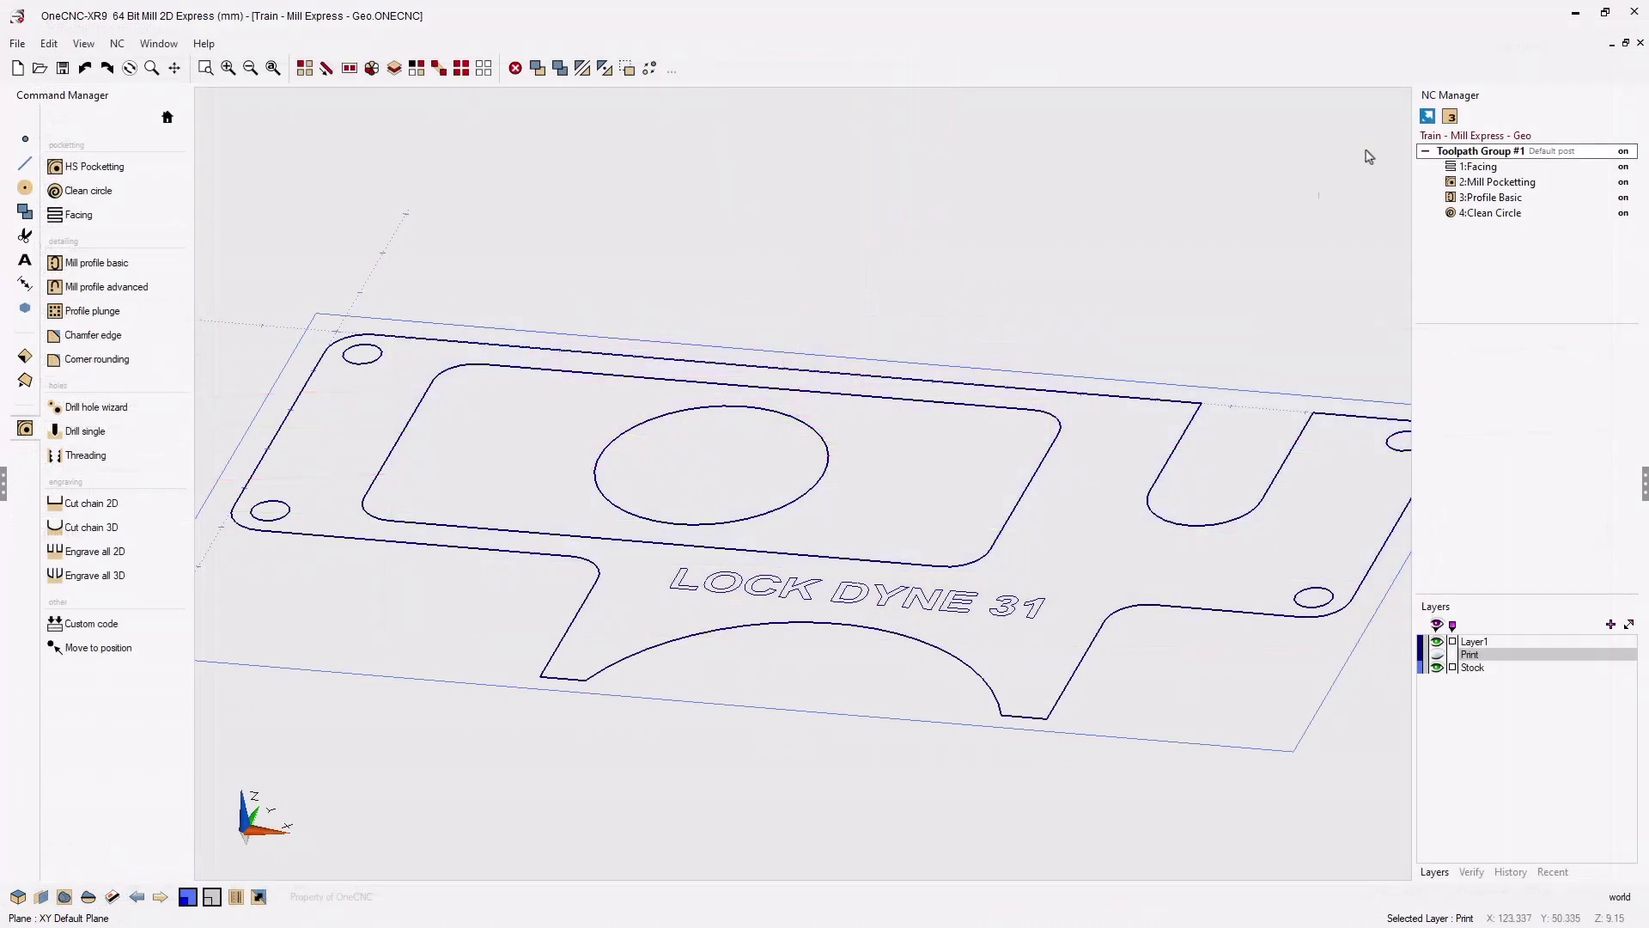
Edit the Clean Circle operation to set Material Z Top to -7, keep the remaining settings, and regenerate its toolpath
{"action": "left_click", "coordinate": [1500, 214]}
{"action": "right_click", "coordinate": [1501, 214]}
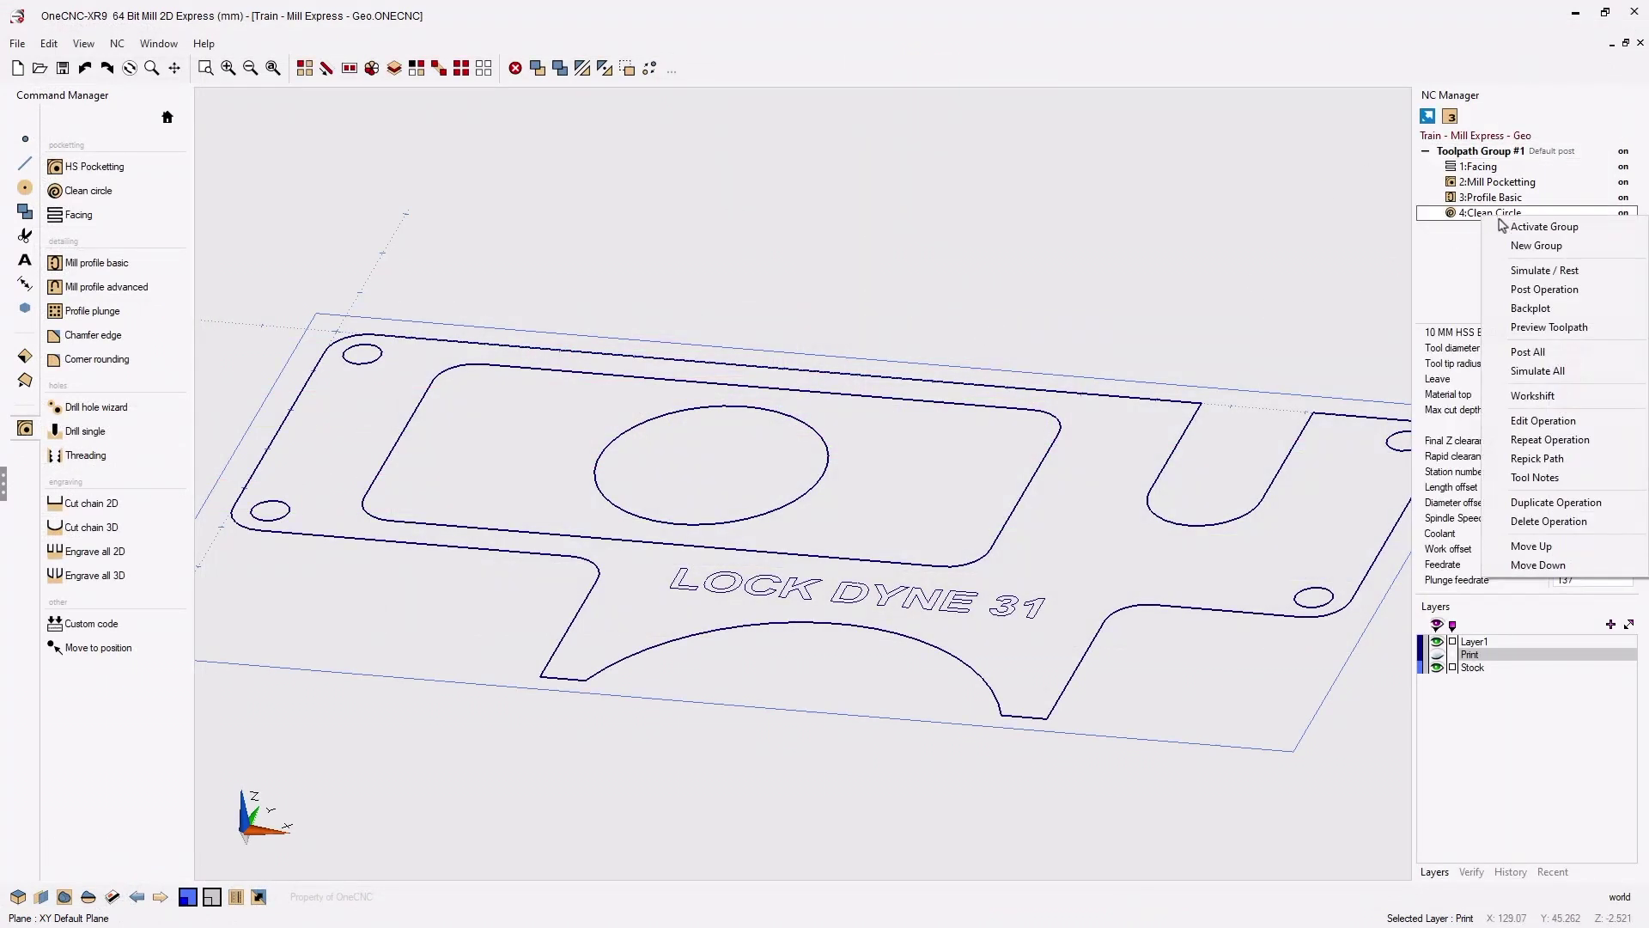
{"action": "left_click", "coordinate": [1543, 420]}
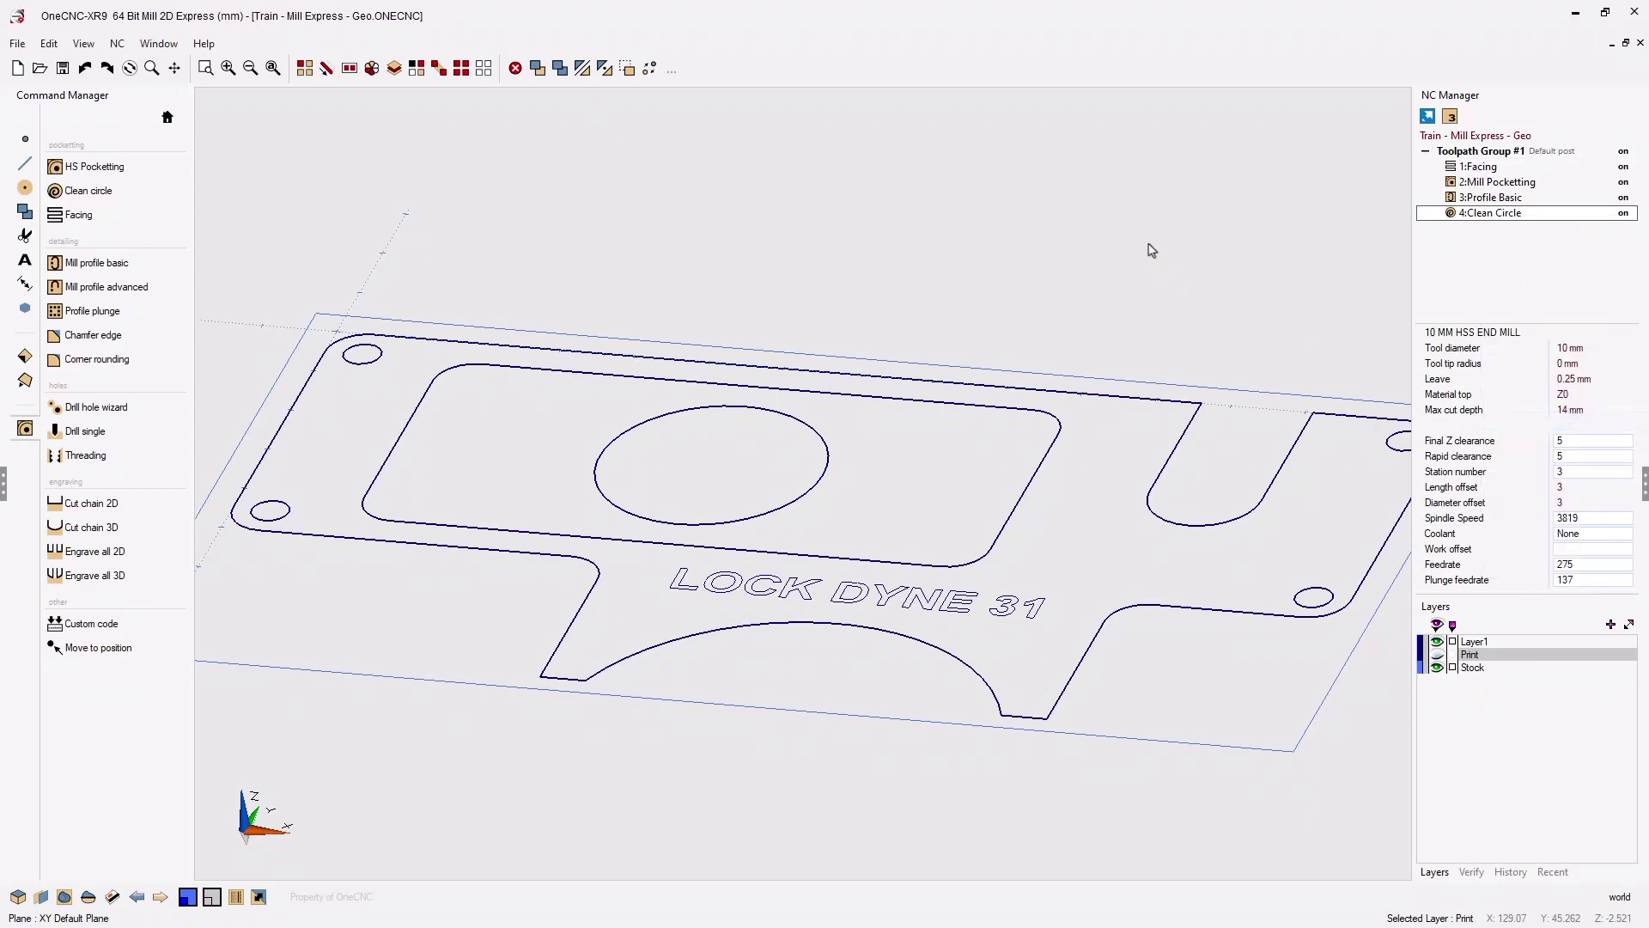
{"action": "left_click_drag", "start_coordinate": [936, 182], "coordinate": [738, 110]}
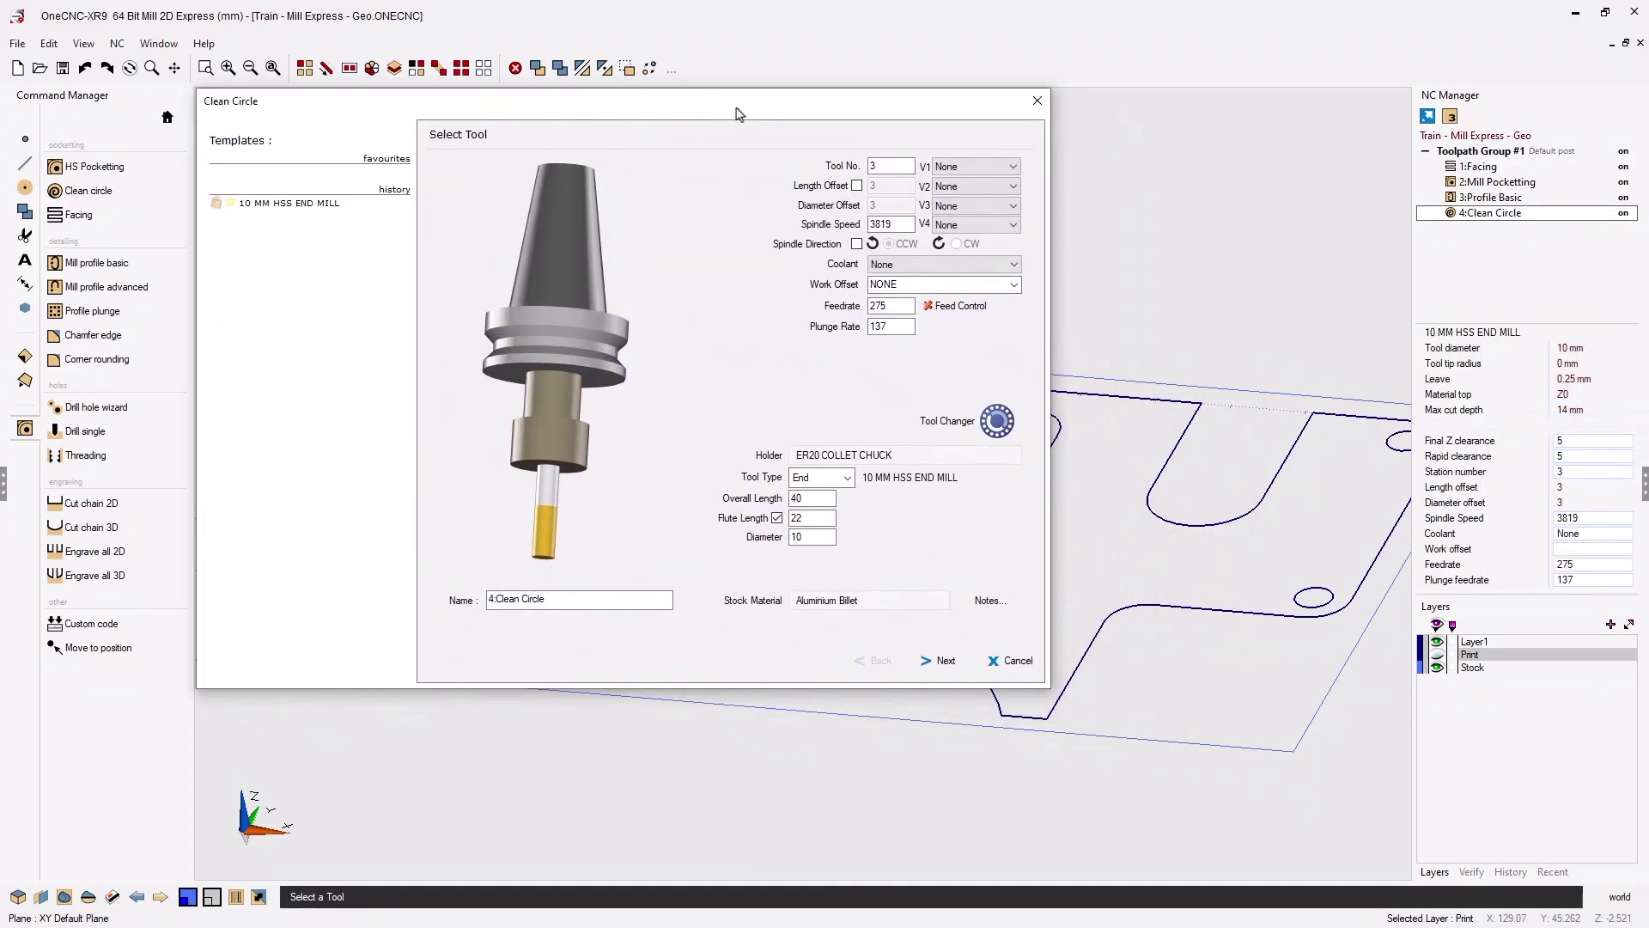
{"action": "left_click", "coordinate": [945, 658]}
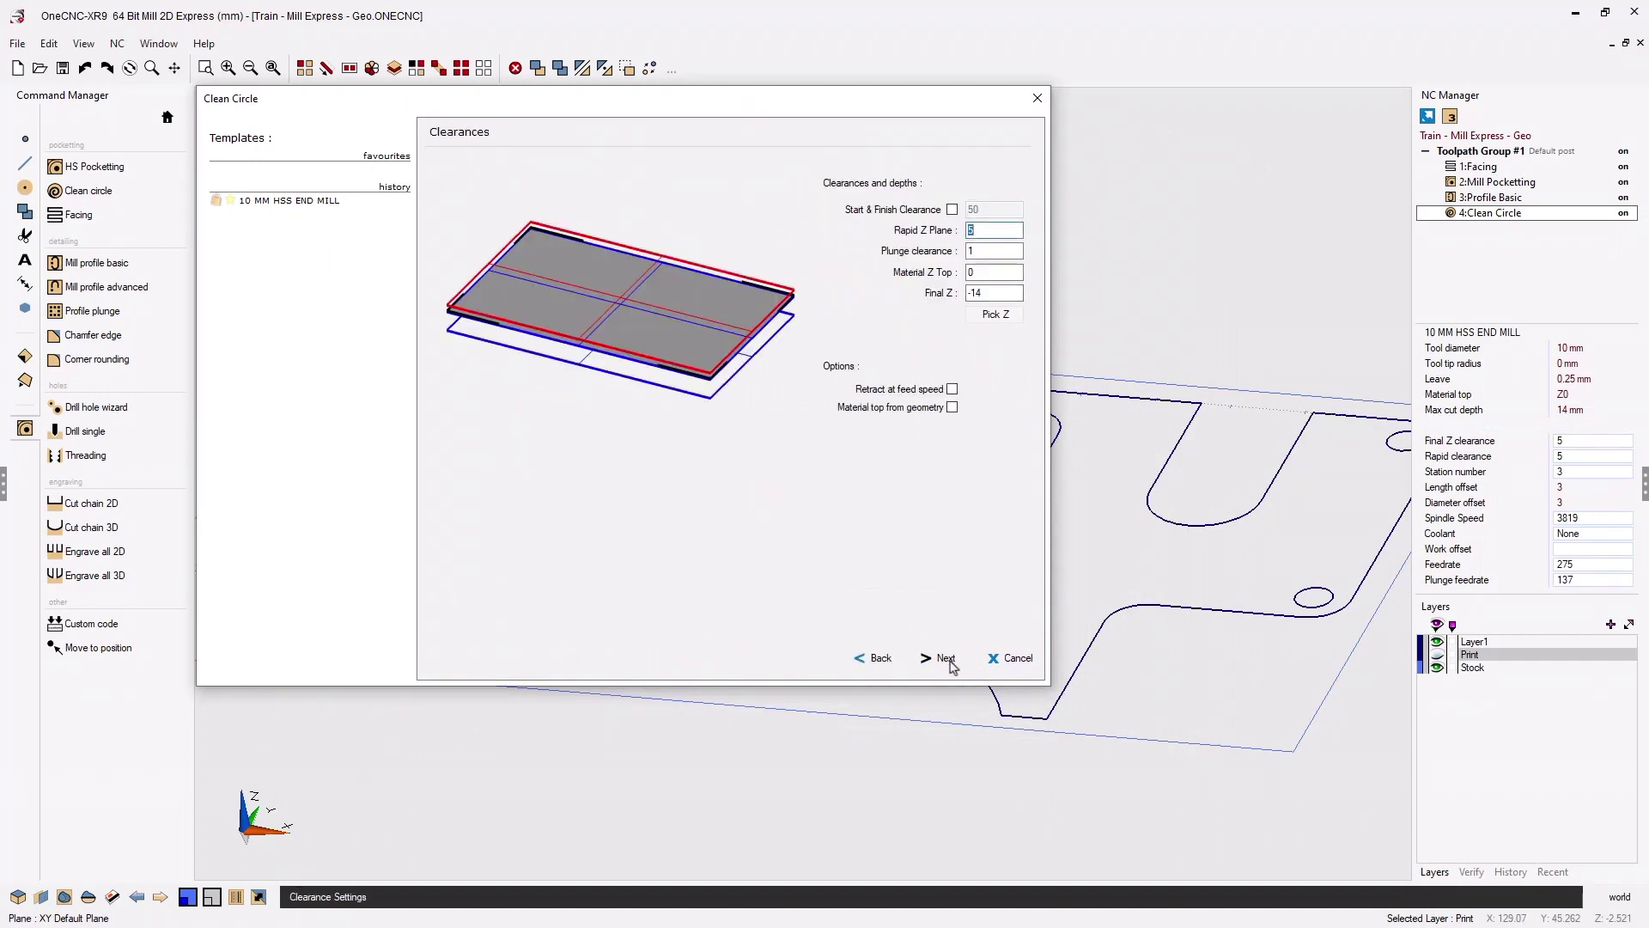
{"action": "double_click", "coordinate": [983, 272]}
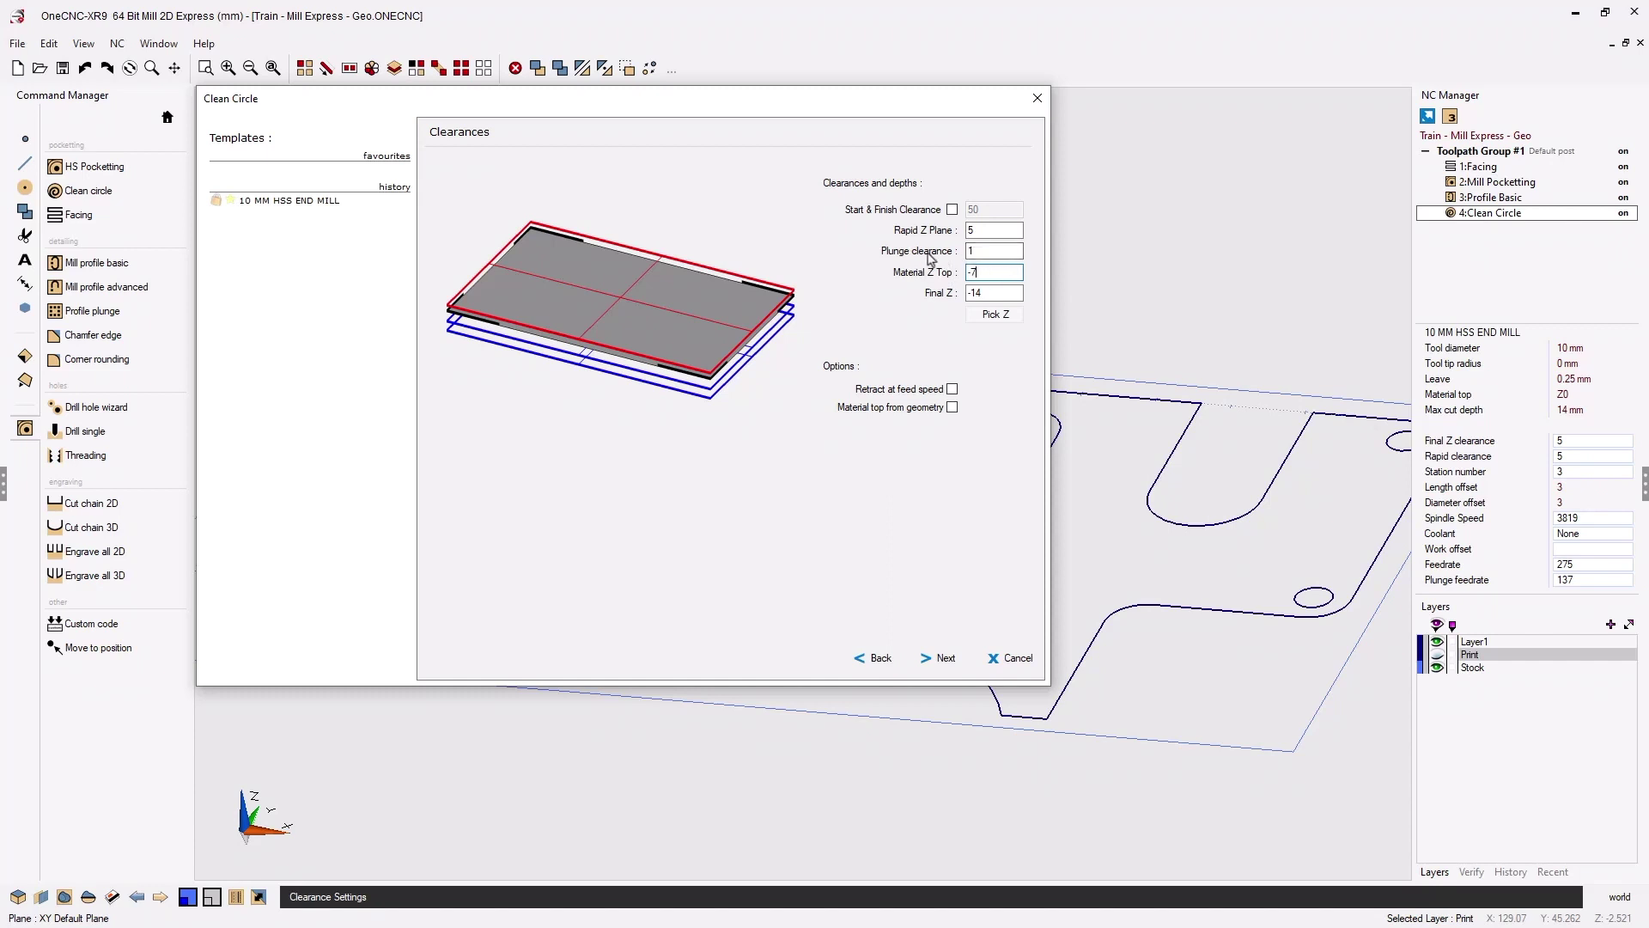
{"action": "left_click", "coordinate": [944, 658]}
{"action": "left_click", "coordinate": [947, 660]}
{"action": "left_click", "coordinate": [948, 662]}
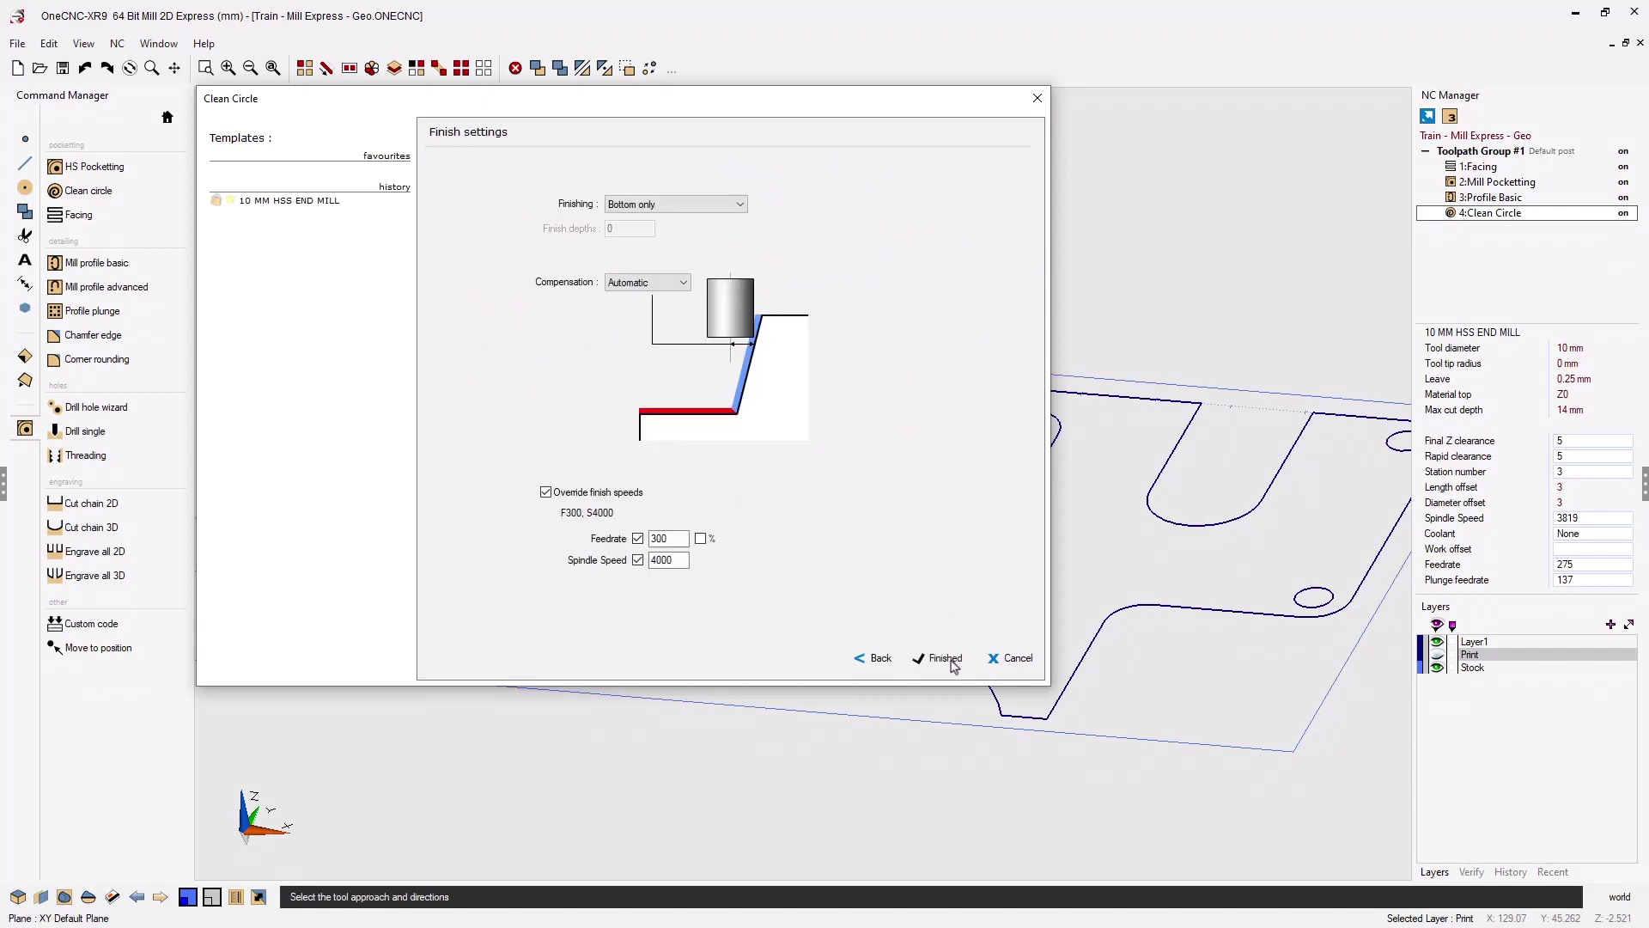
{"action": "left_click", "coordinate": [950, 663]}
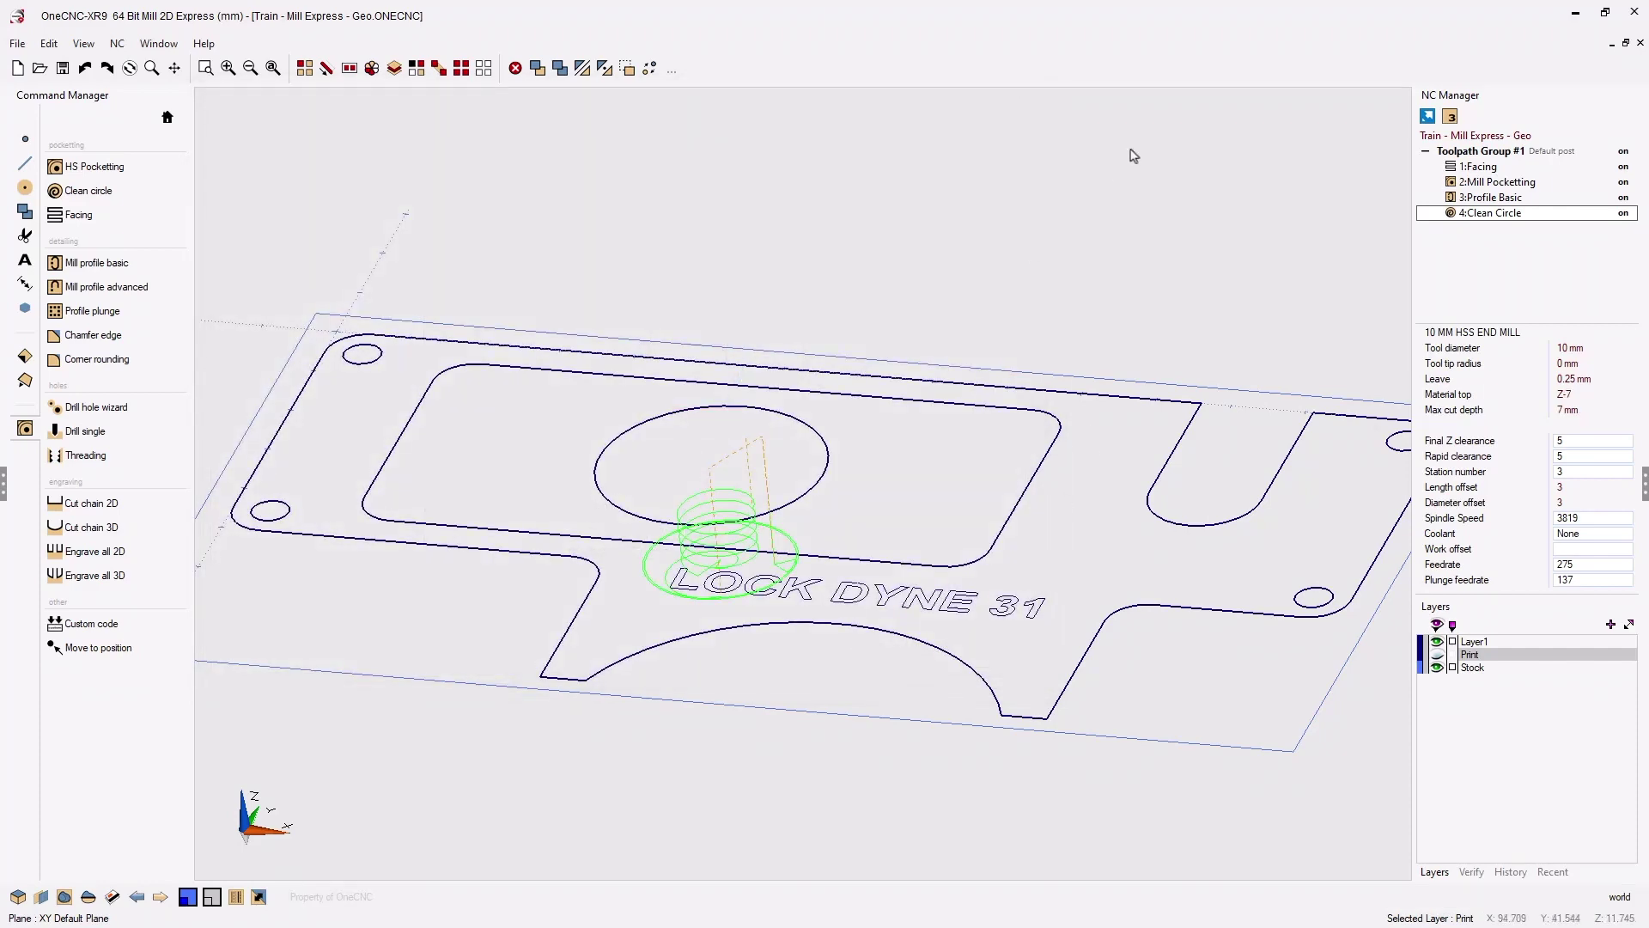
Simulate Toolpath Group #1 again with the stock boundary and watch the facing and pocket roughing from a tilted view
{"action": "right_click", "coordinate": [1468, 155]}
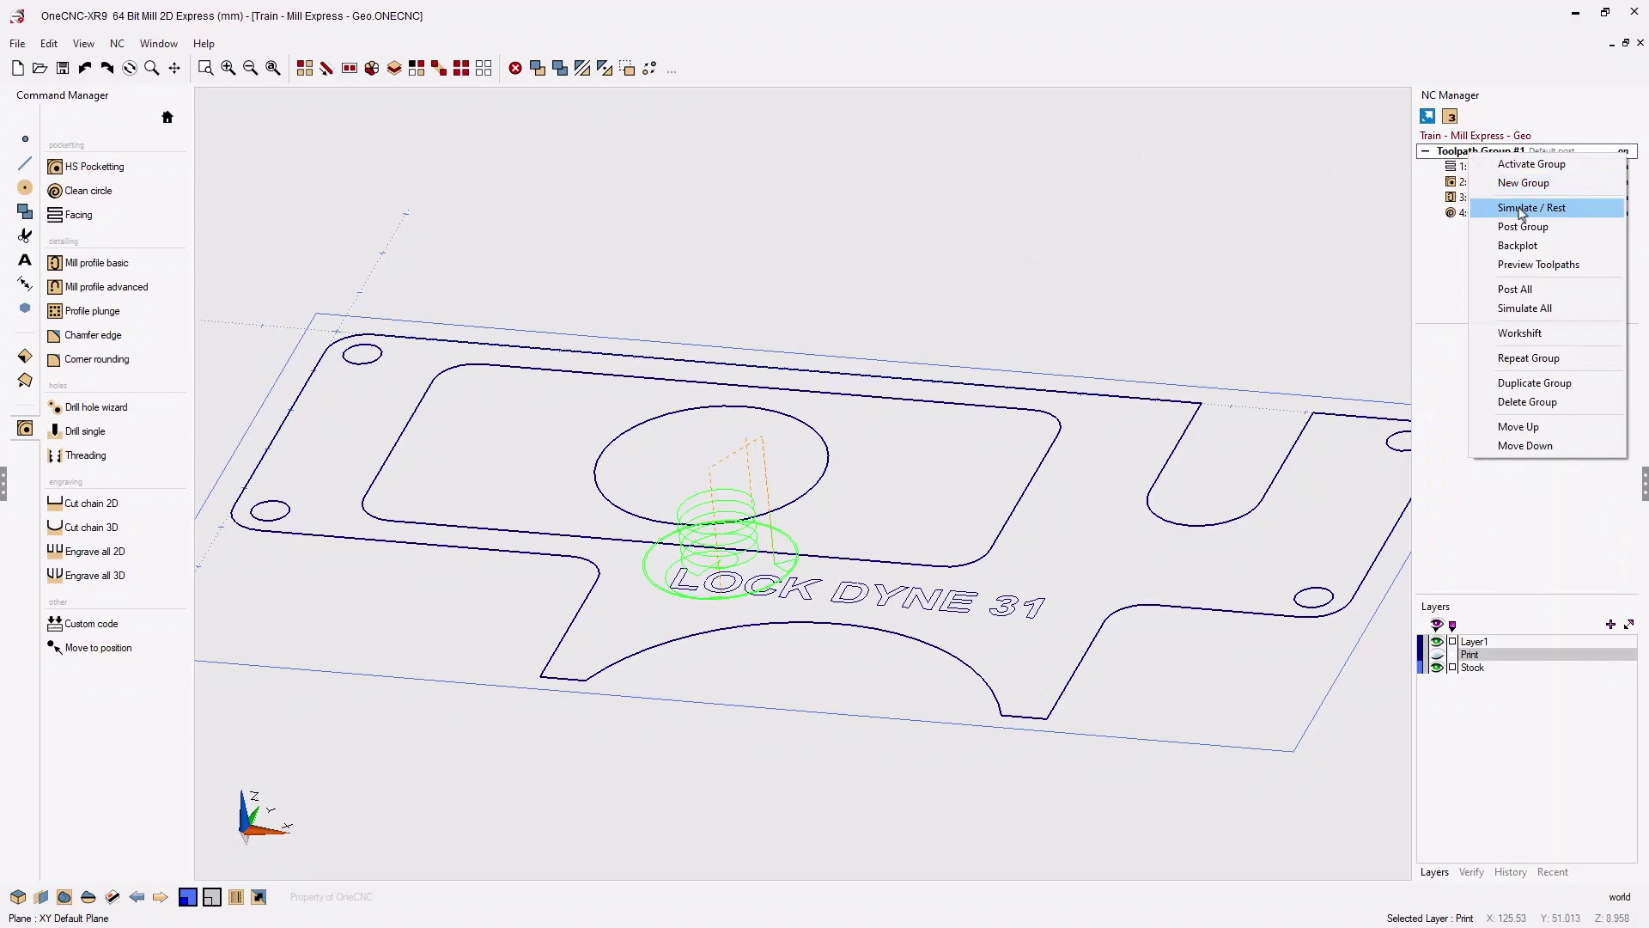
{"action": "left_click", "coordinate": [1519, 210]}
{"action": "left_click", "coordinate": [486, 479]}
{"action": "left_click", "coordinate": [739, 351]}
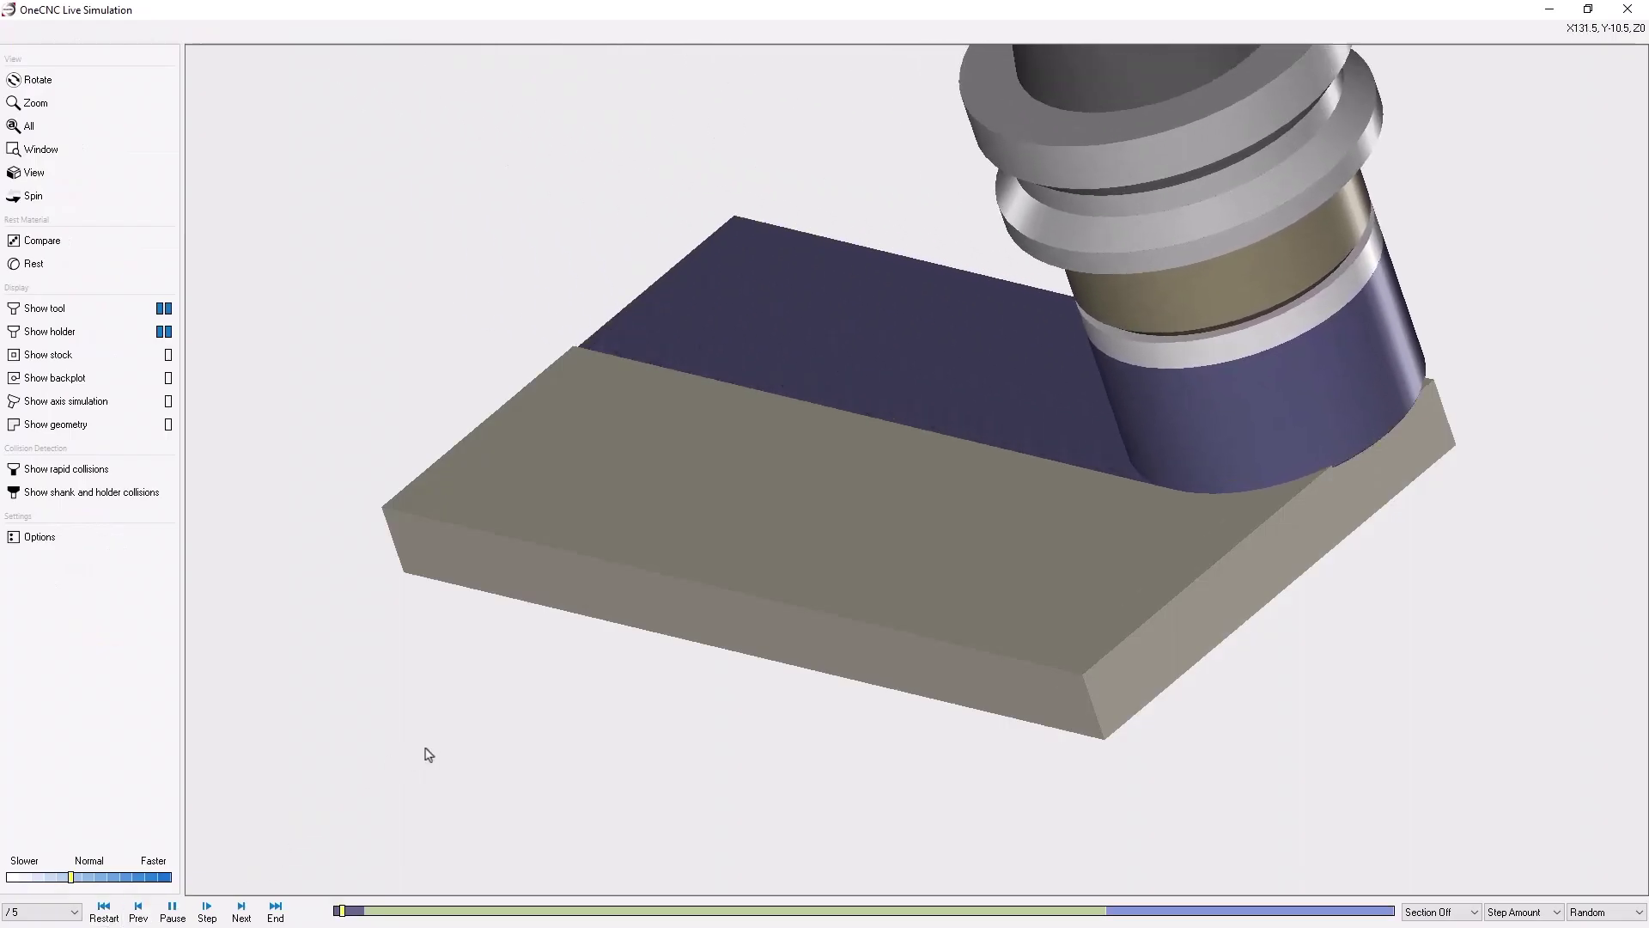
{"action": "middle_click_drag", "start_coordinate": [516, 700], "coordinate": [531, 664]}
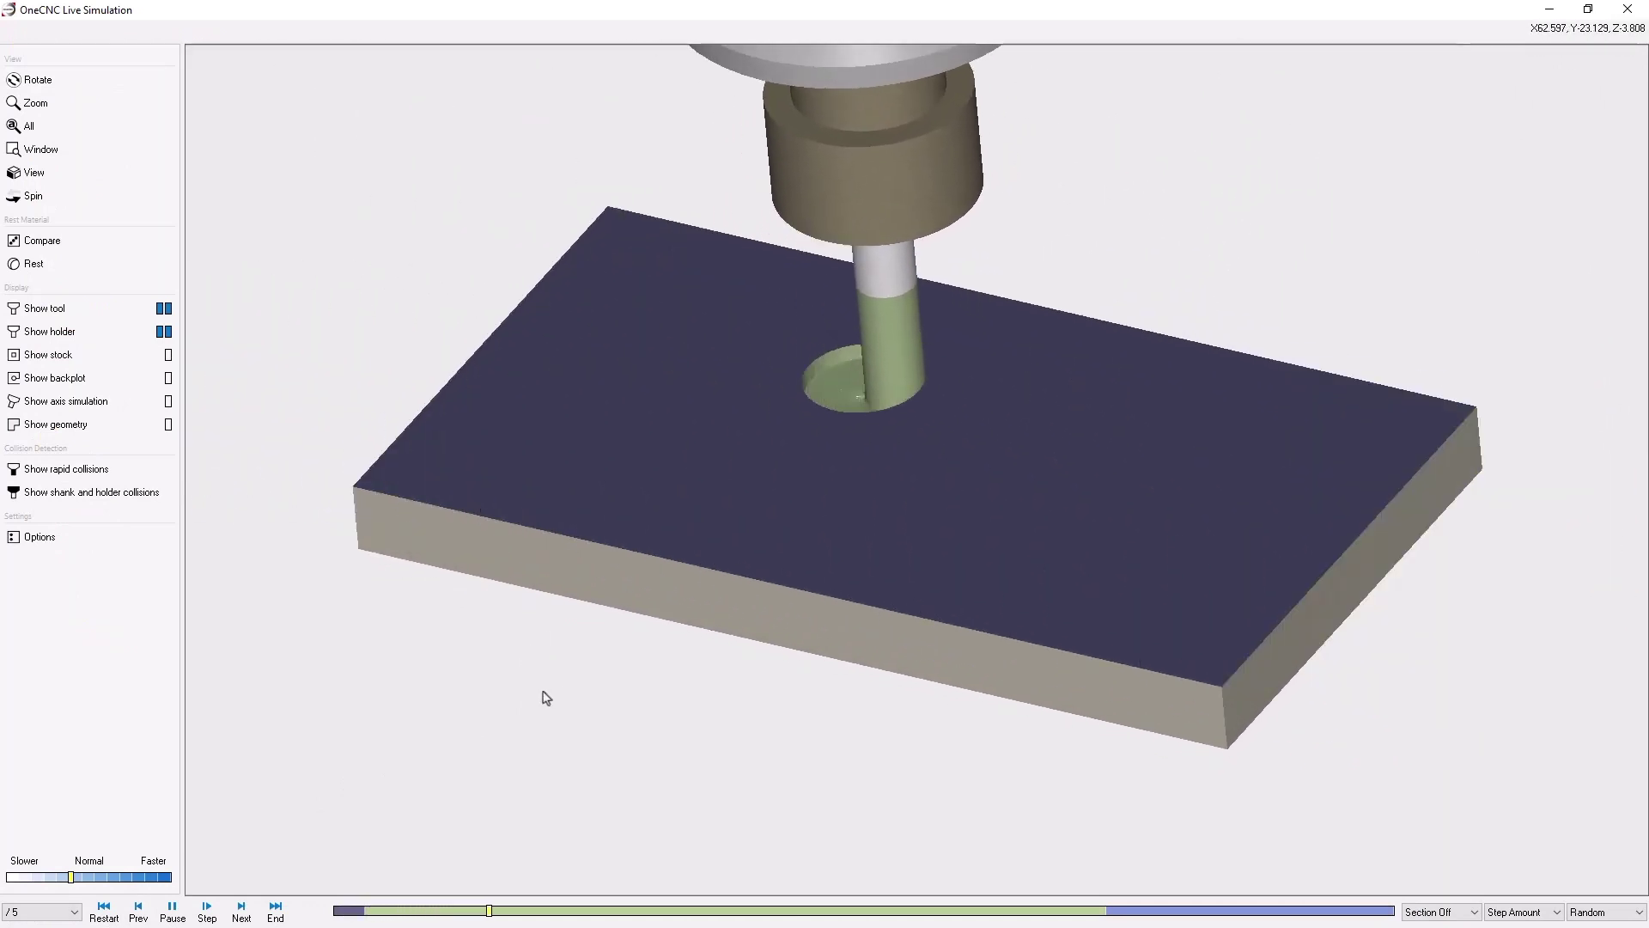
Run the pocket roughing at default speed, slow to 1/5 speed, and watch the hole being cut from the pocket floor
{"action": "left_click", "coordinate": [87, 882]}
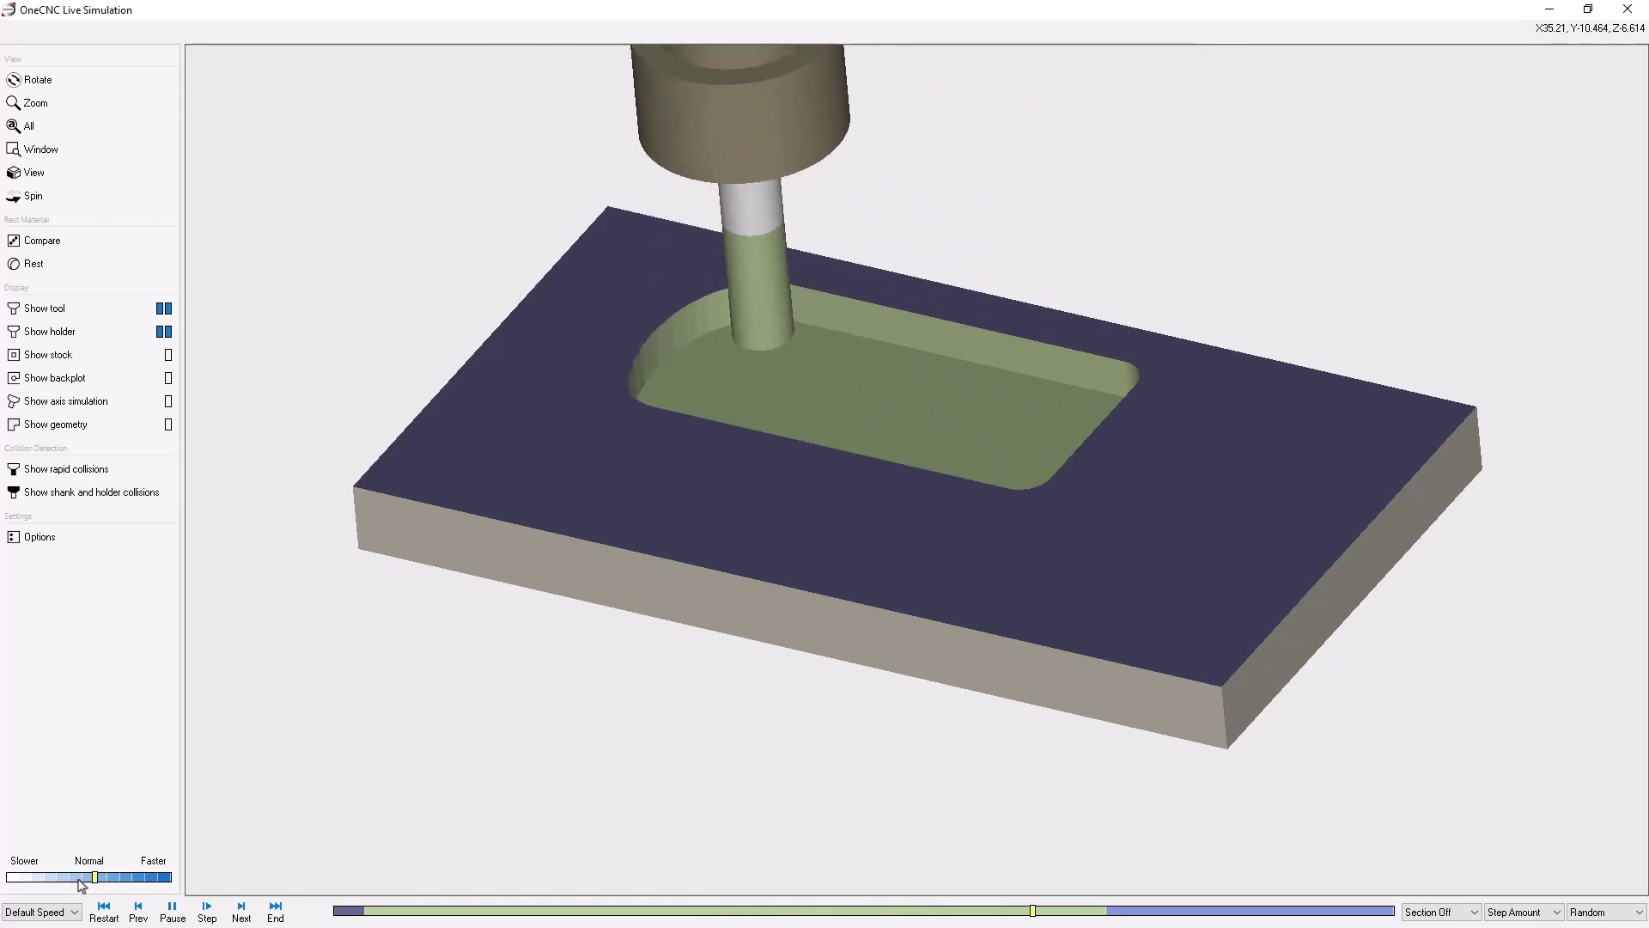
{"action": "left_click", "coordinate": [81, 878]}
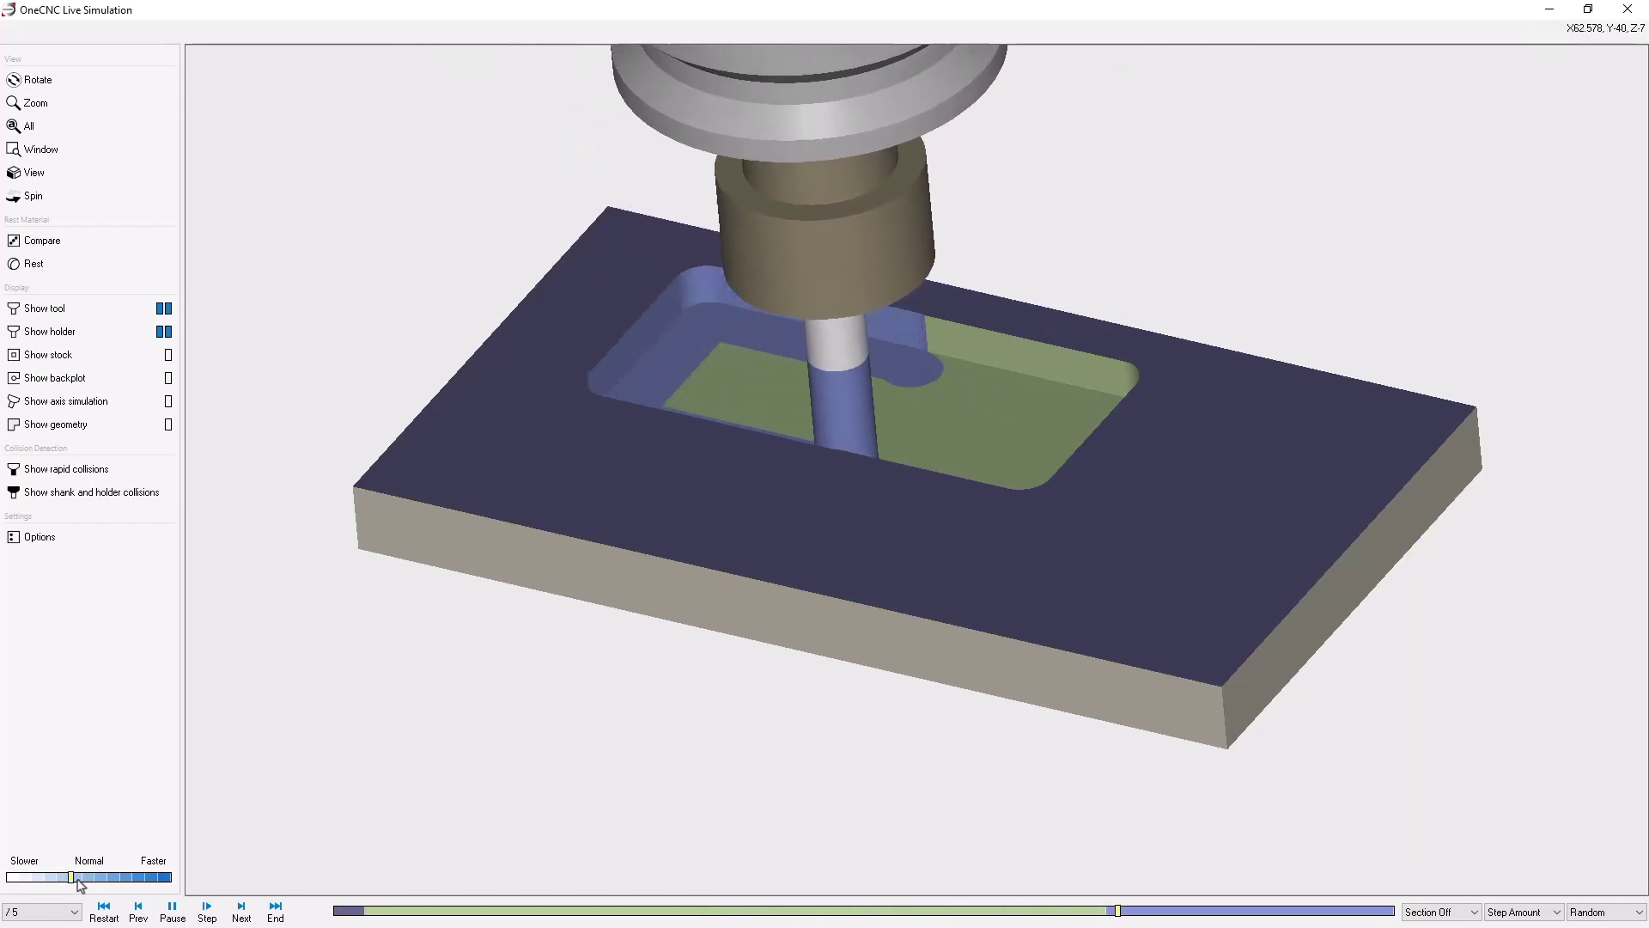
{"action": "scroll", "coordinate": [914, 498], "scroll_direction": "up", "scroll_amount": 3}
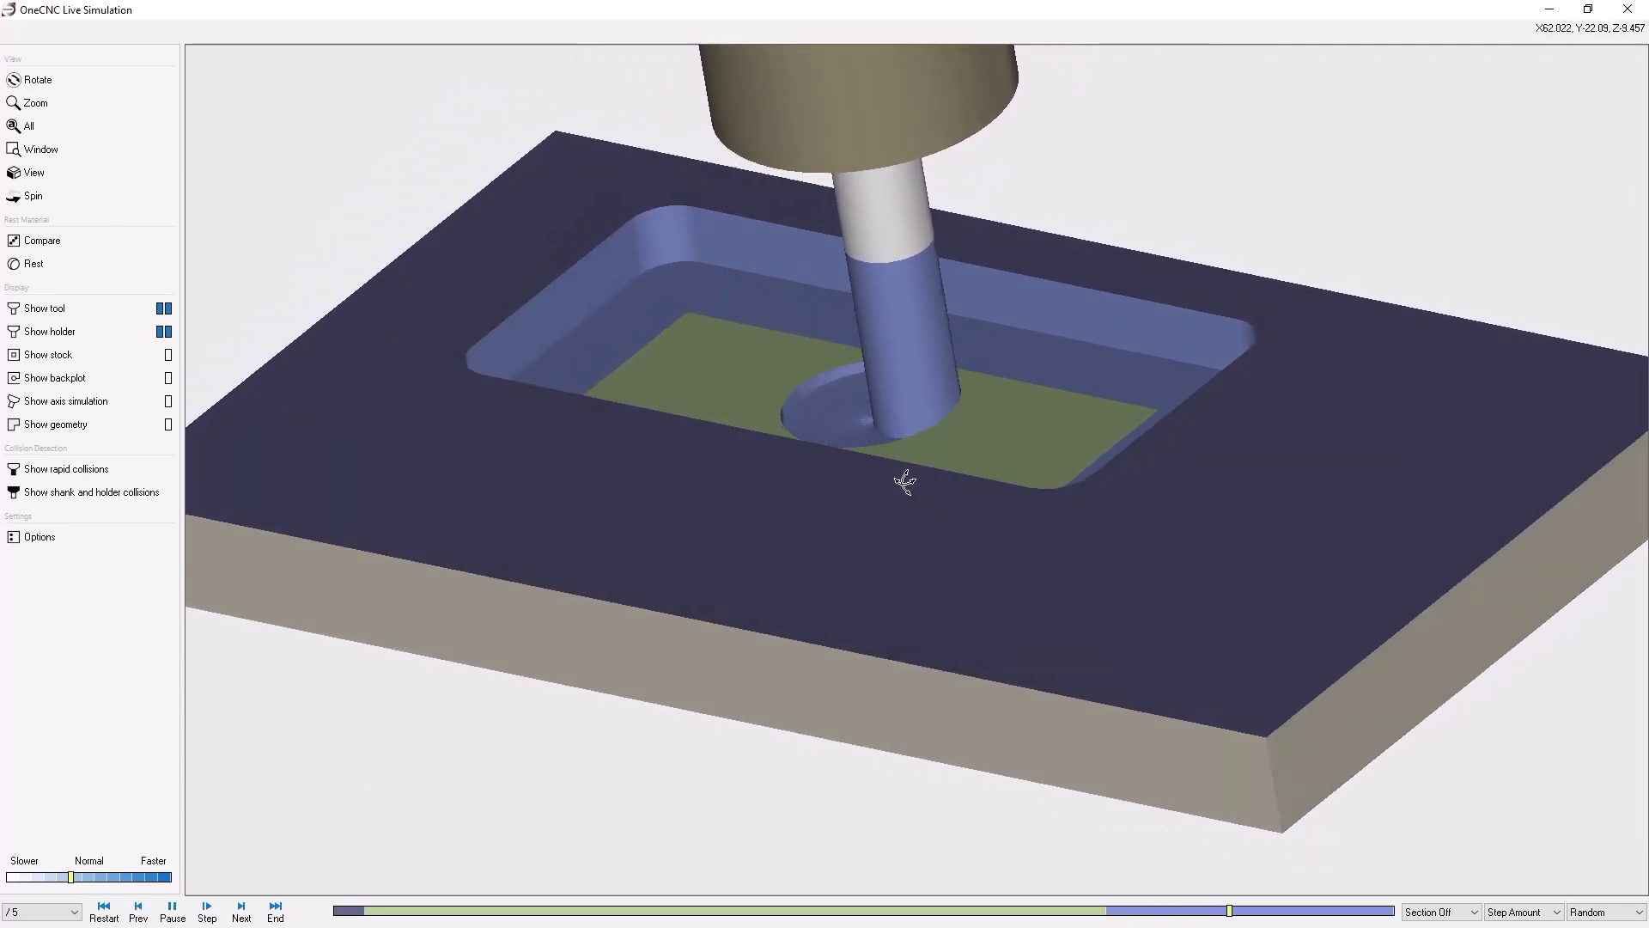
{"action": "scroll", "coordinate": [912, 484], "scroll_direction": "up", "scroll_amount": 2}
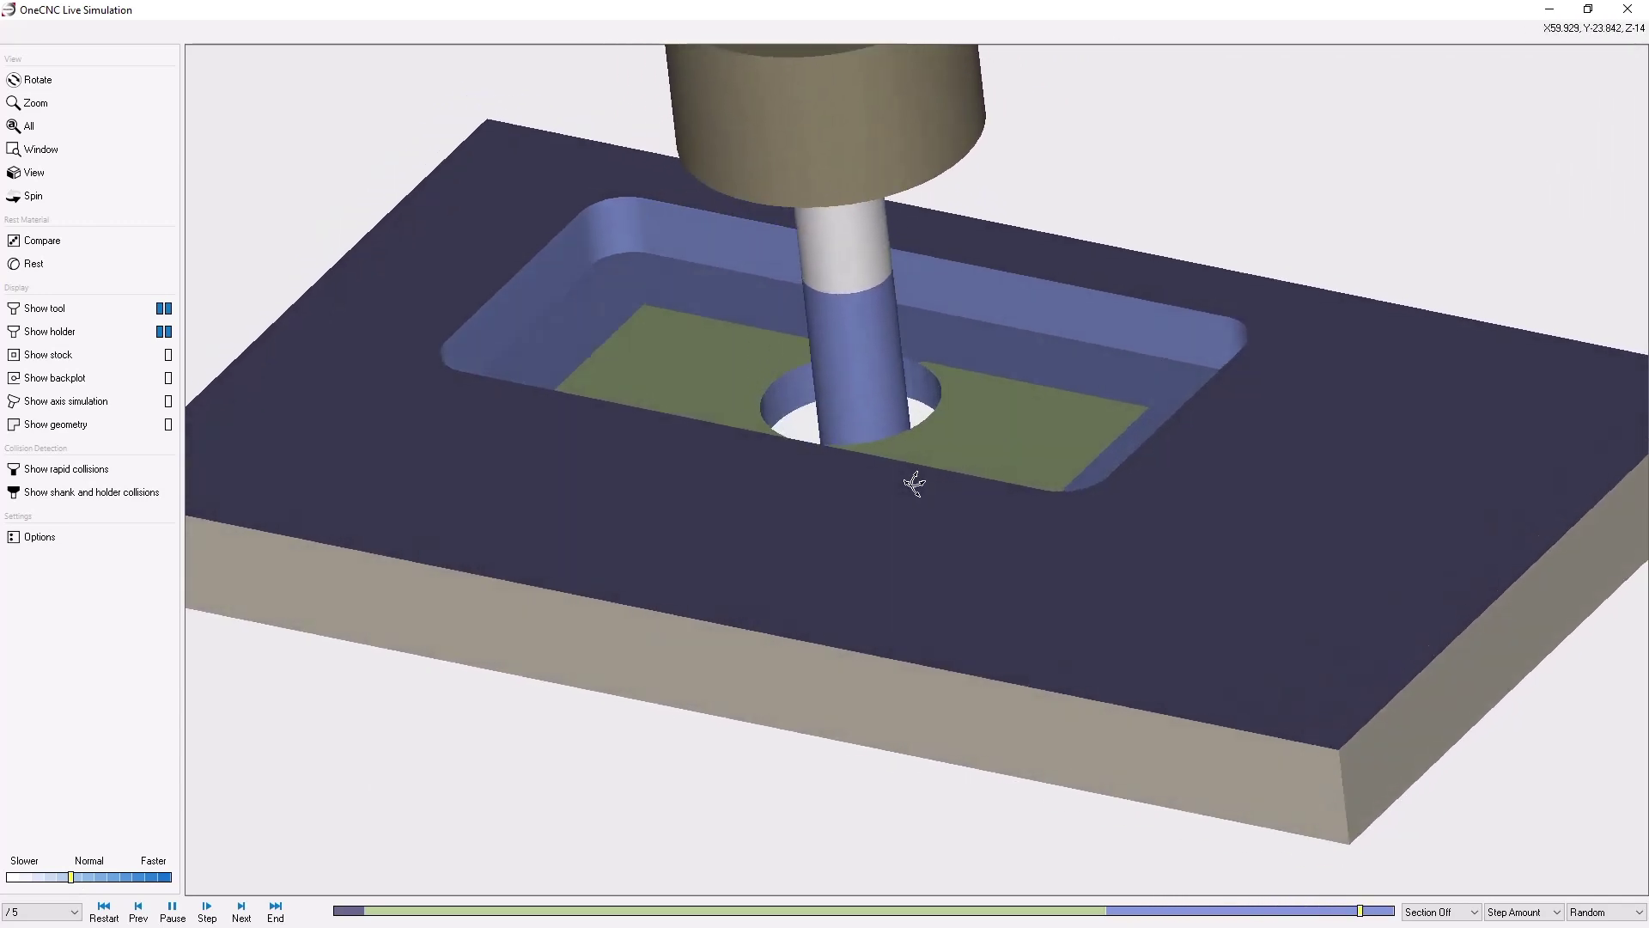
Inspect the finished through hole and pocket walls from several angles, and close the simulation
{"action": "left_click_drag", "start_coordinate": [928, 486], "coordinate": [921, 394]}
{"action": "scroll", "coordinate": [937, 497], "scroll_direction": "down", "scroll_amount": 2}
{"action": "scroll", "coordinate": [932, 496], "scroll_direction": "down", "scroll_amount": 2}
{"action": "scroll", "coordinate": [921, 394], "scroll_direction": "up", "scroll_amount": 2}
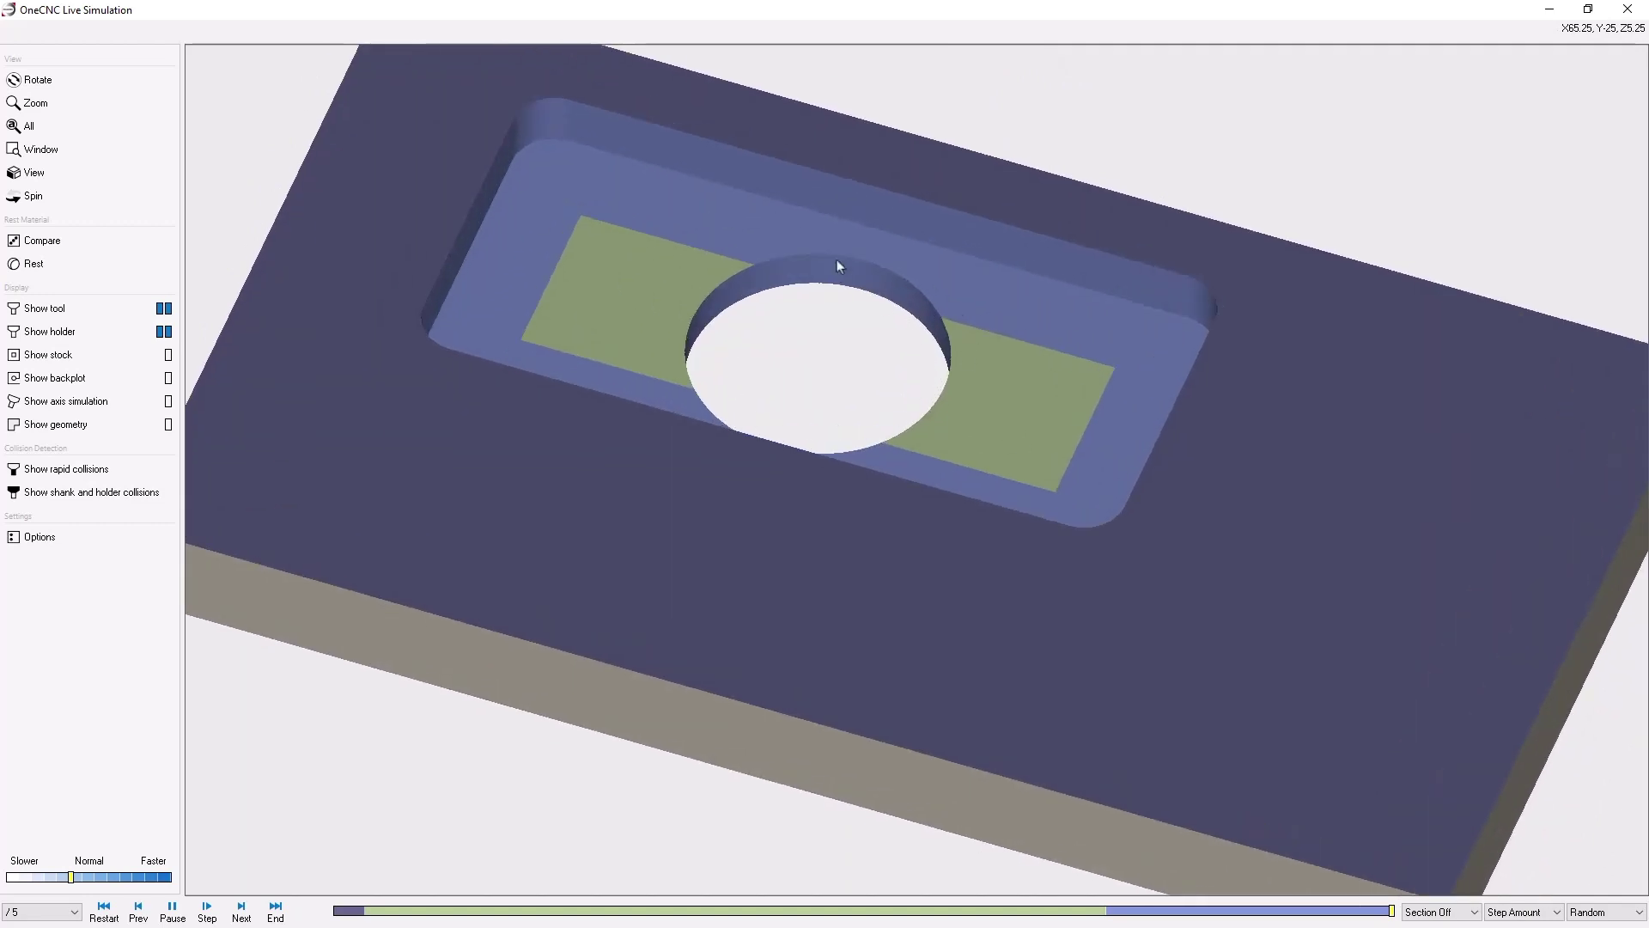
{"action": "mouse_move", "coordinate": [867, 364]}
{"action": "left_mouse_down"}
{"action": "mouse_move", "coordinate": [851, 324]}
{"action": "mouse_move", "coordinate": [860, 364]}
{"action": "left_mouse_up"}
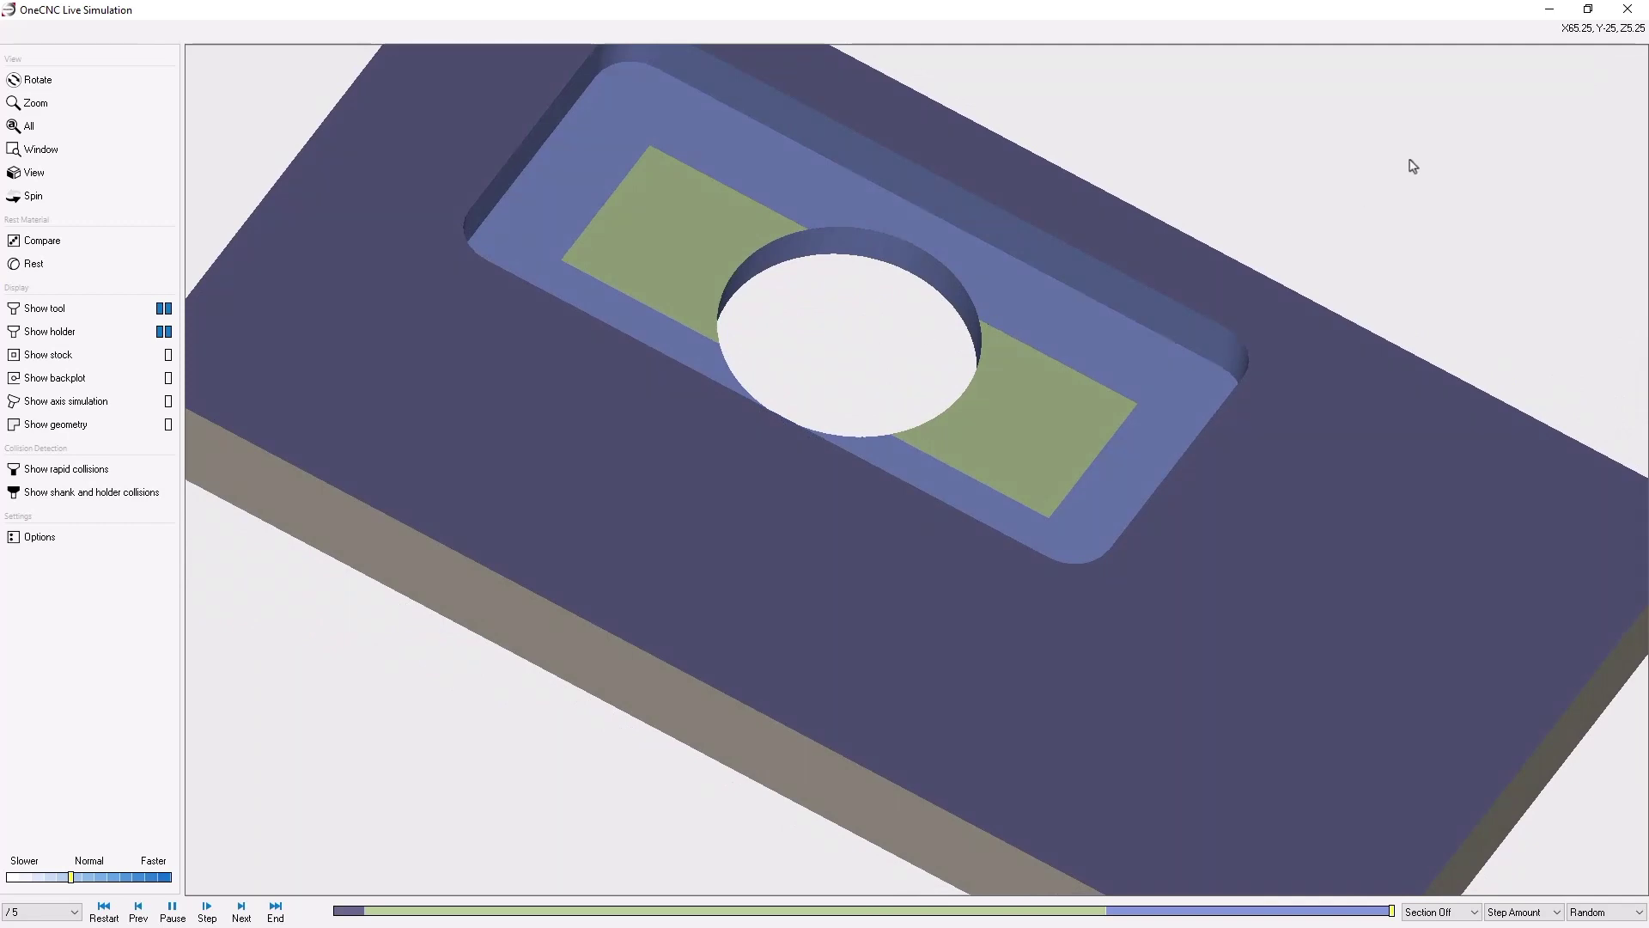
{"action": "left_click", "coordinate": [1629, 10]}
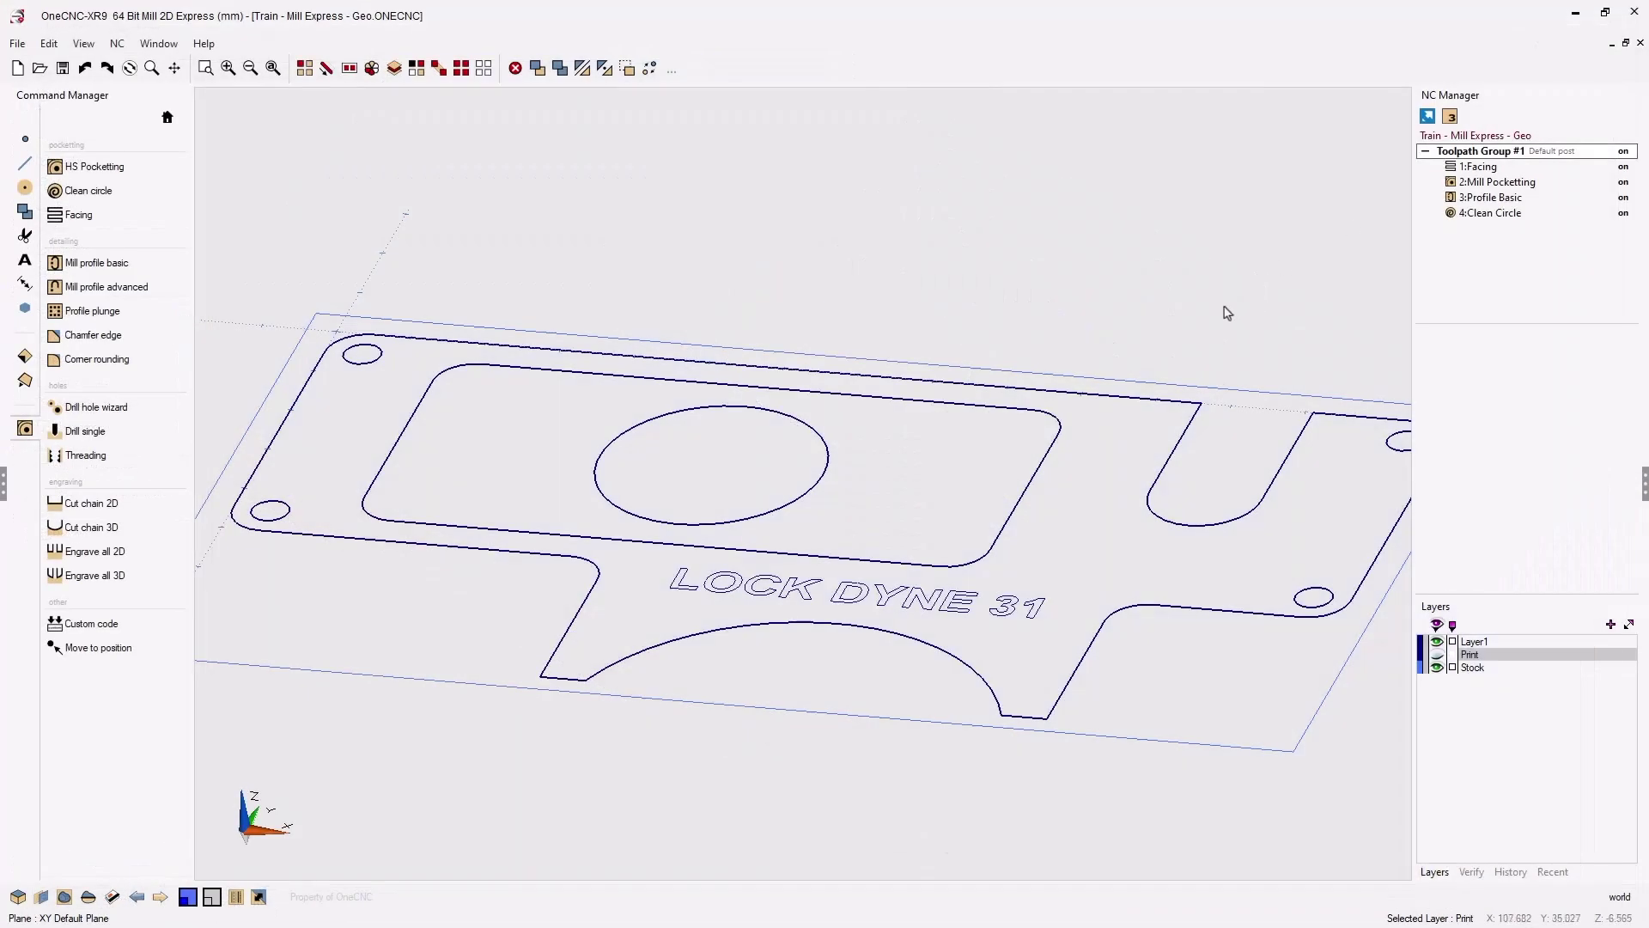
Start a single drilling operation in top view and pick the arc centers of the four corner holes as drill positions
{"action": "right_click", "coordinate": [1225, 313]}
{"action": "left_click", "coordinate": [1211, 315]}
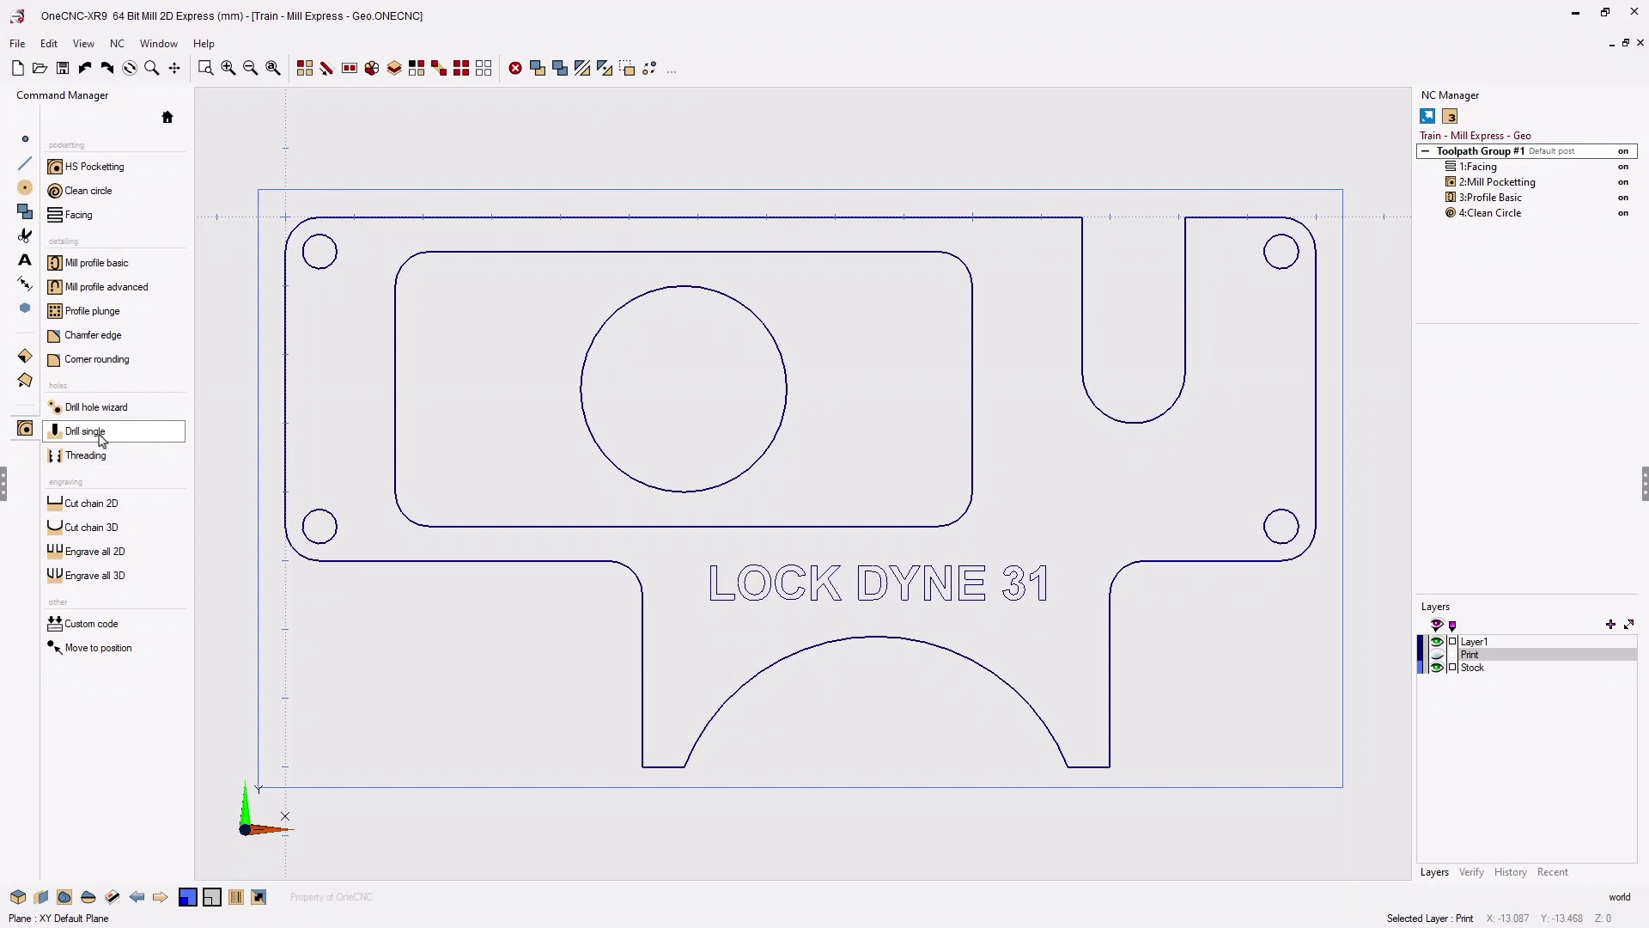
{"action": "left_click", "coordinate": [105, 438]}
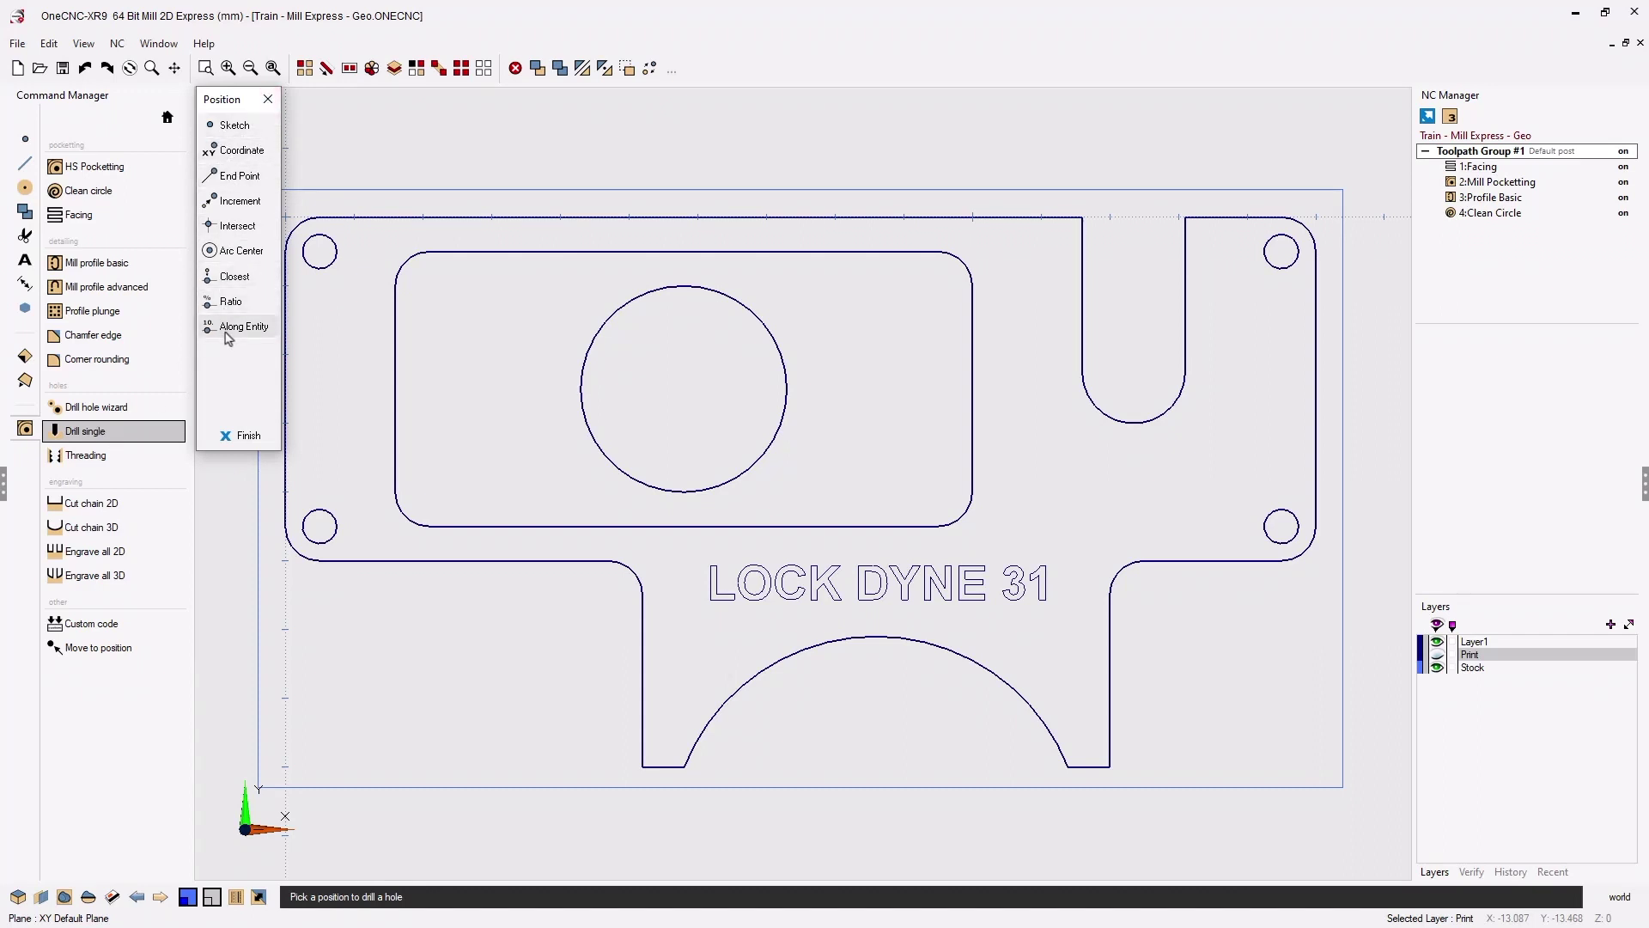
{"action": "left_click", "coordinate": [221, 257]}
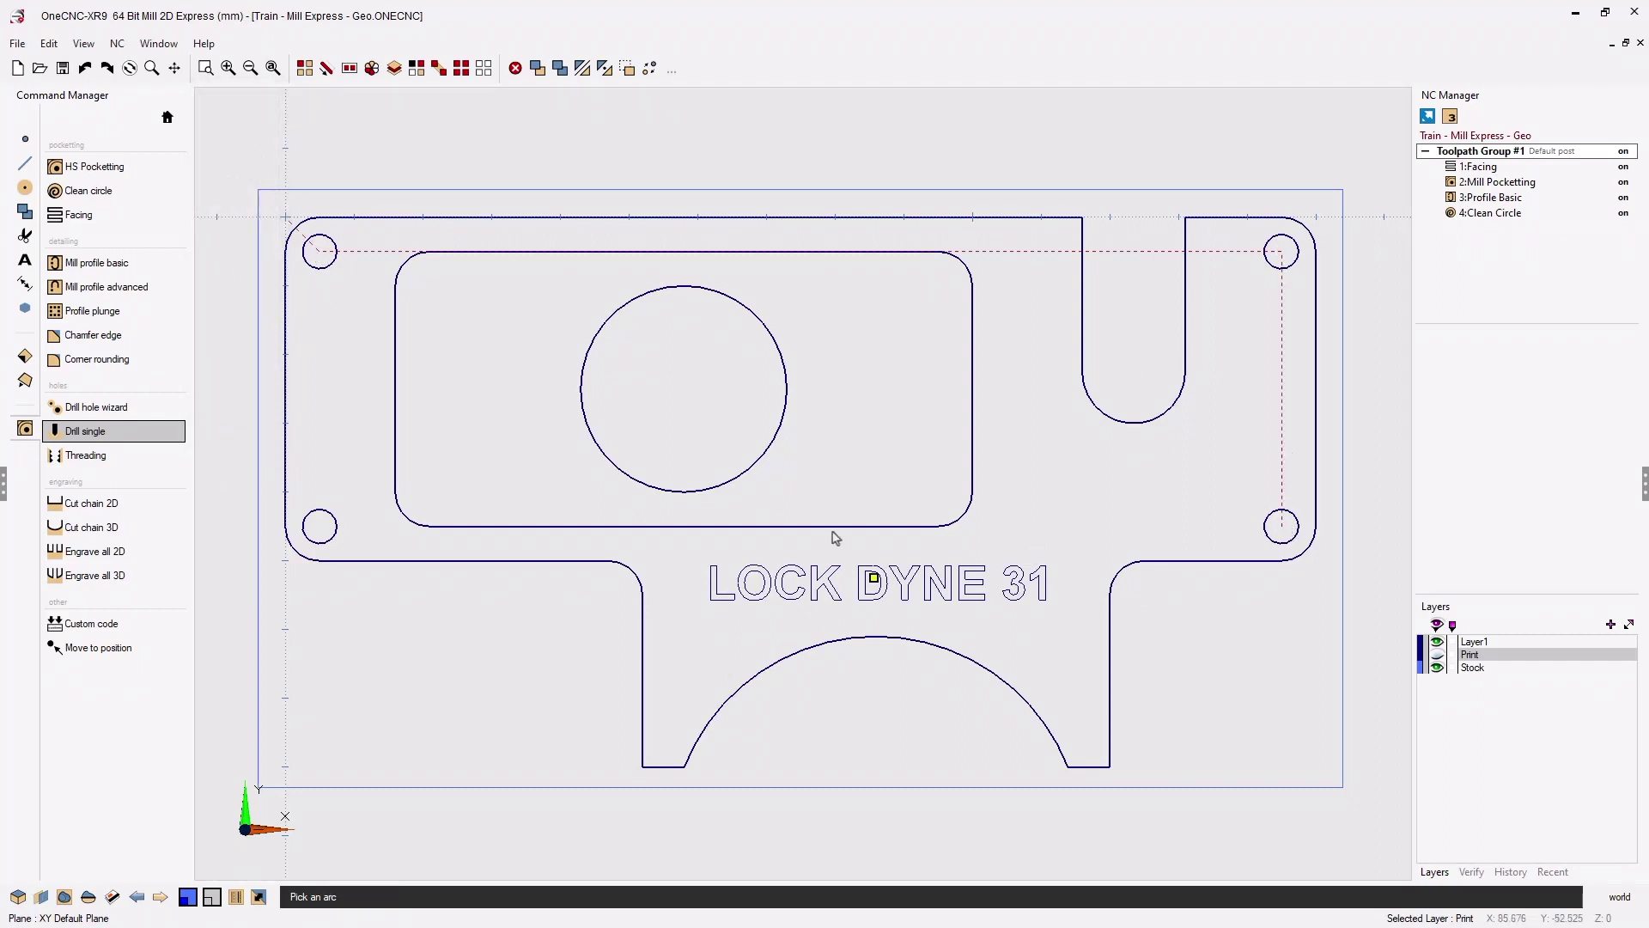
{"action": "left_click", "coordinate": [311, 437]}
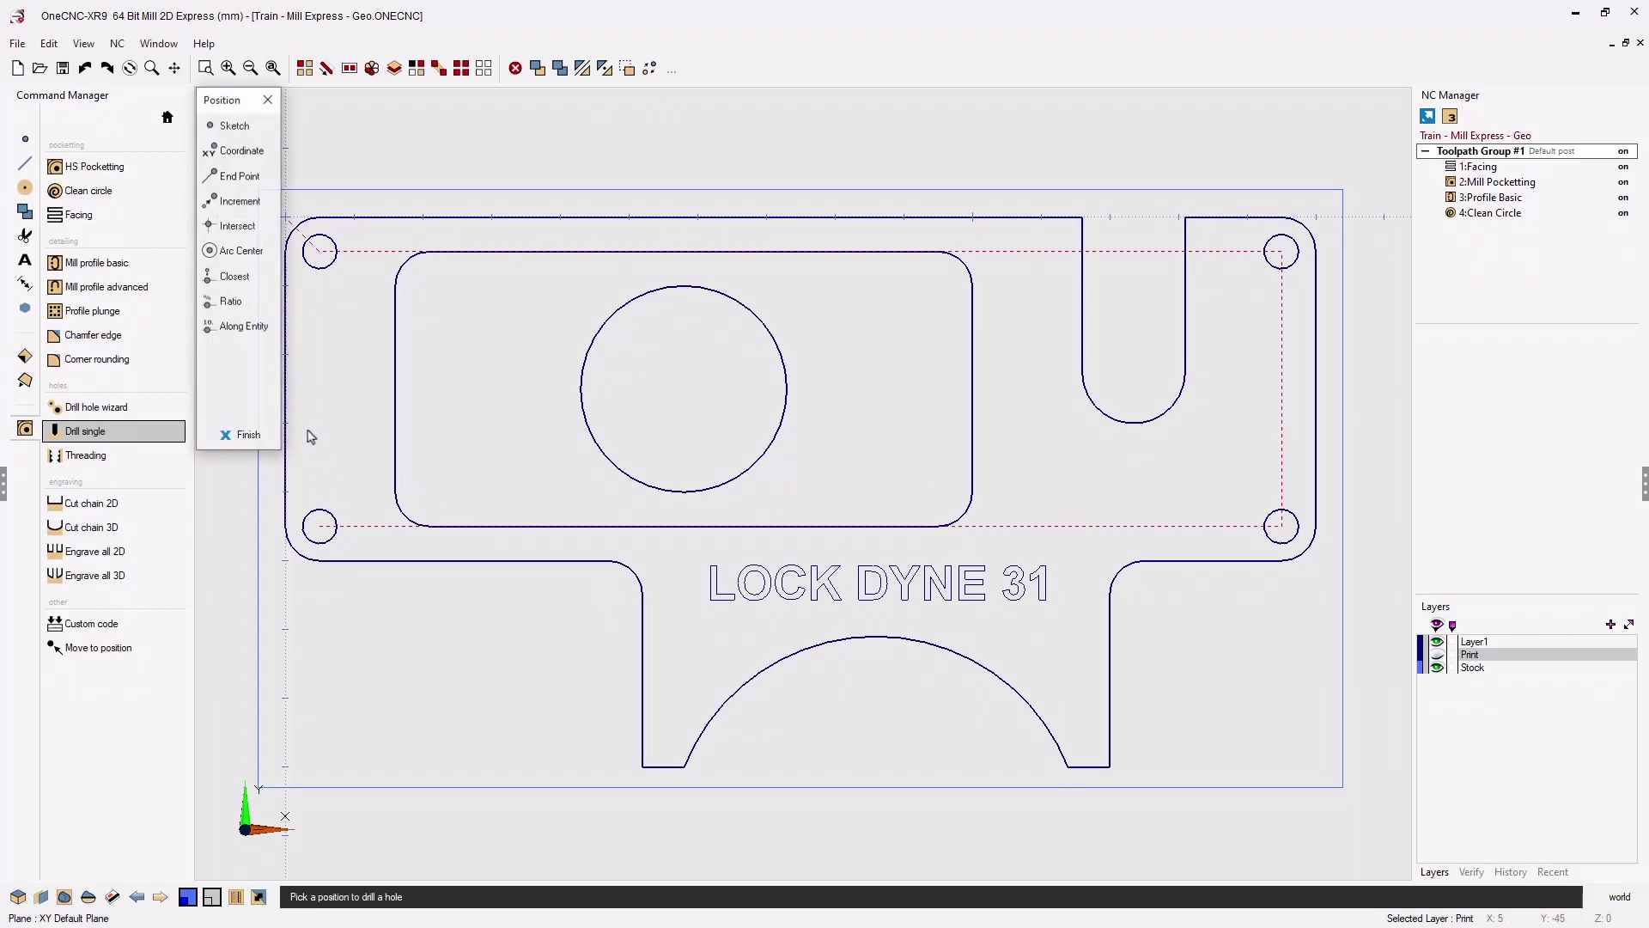
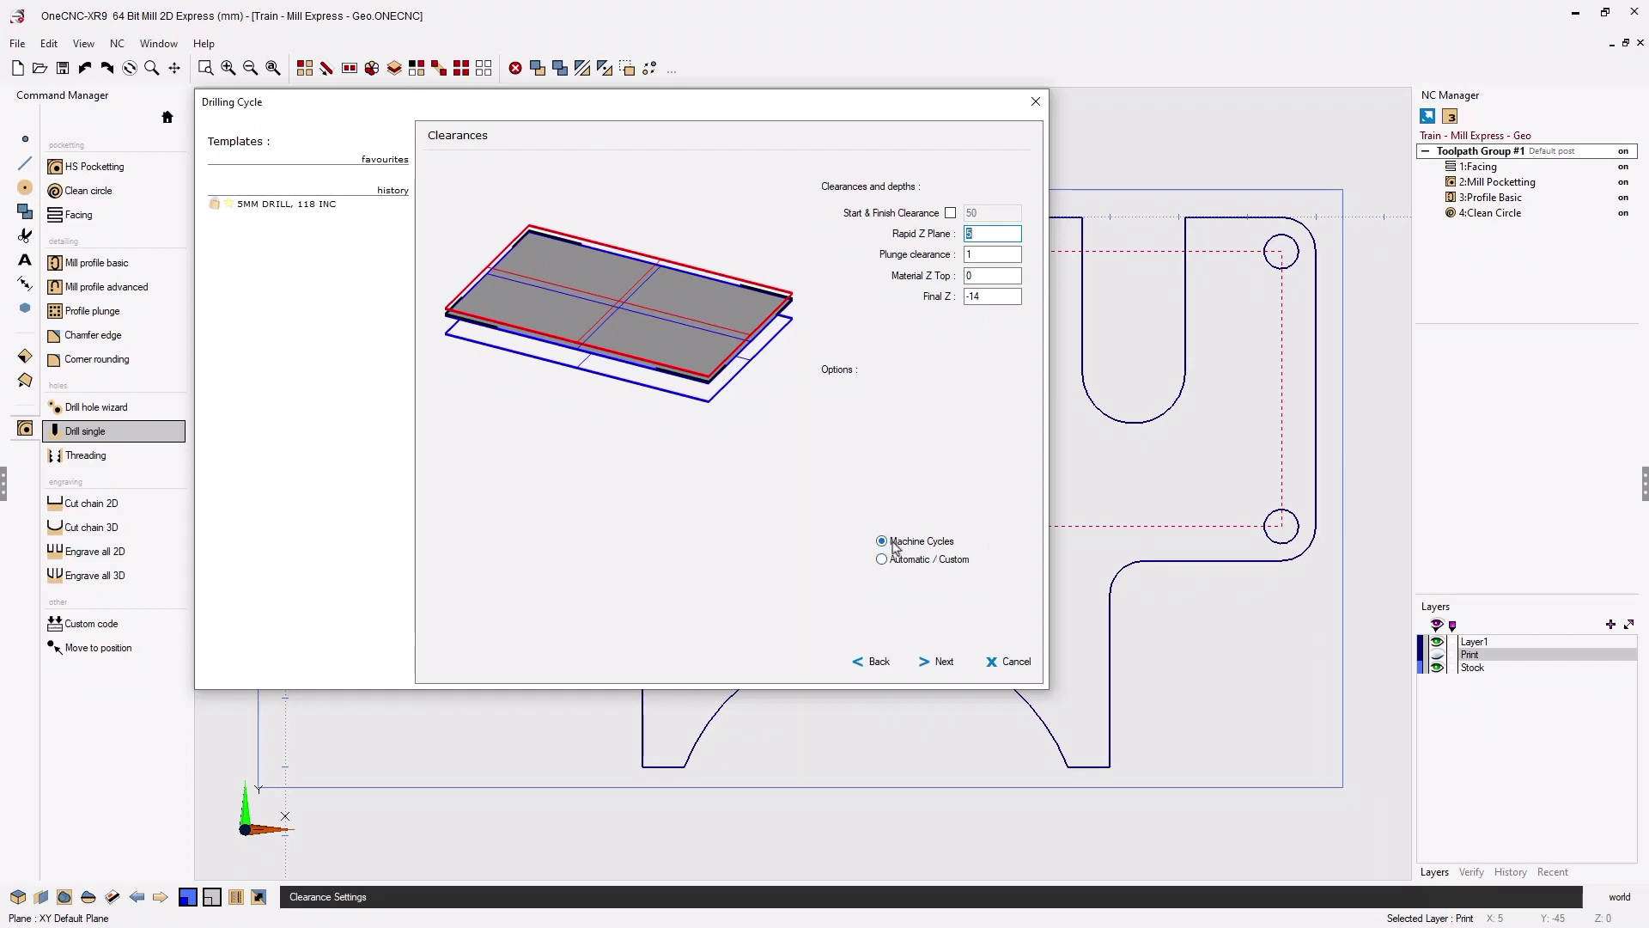
Review the available machine drilling cycles and the custom Standard, Peck and Deep Hole drilling types with their settings
{"action": "left_click", "coordinate": [941, 661]}
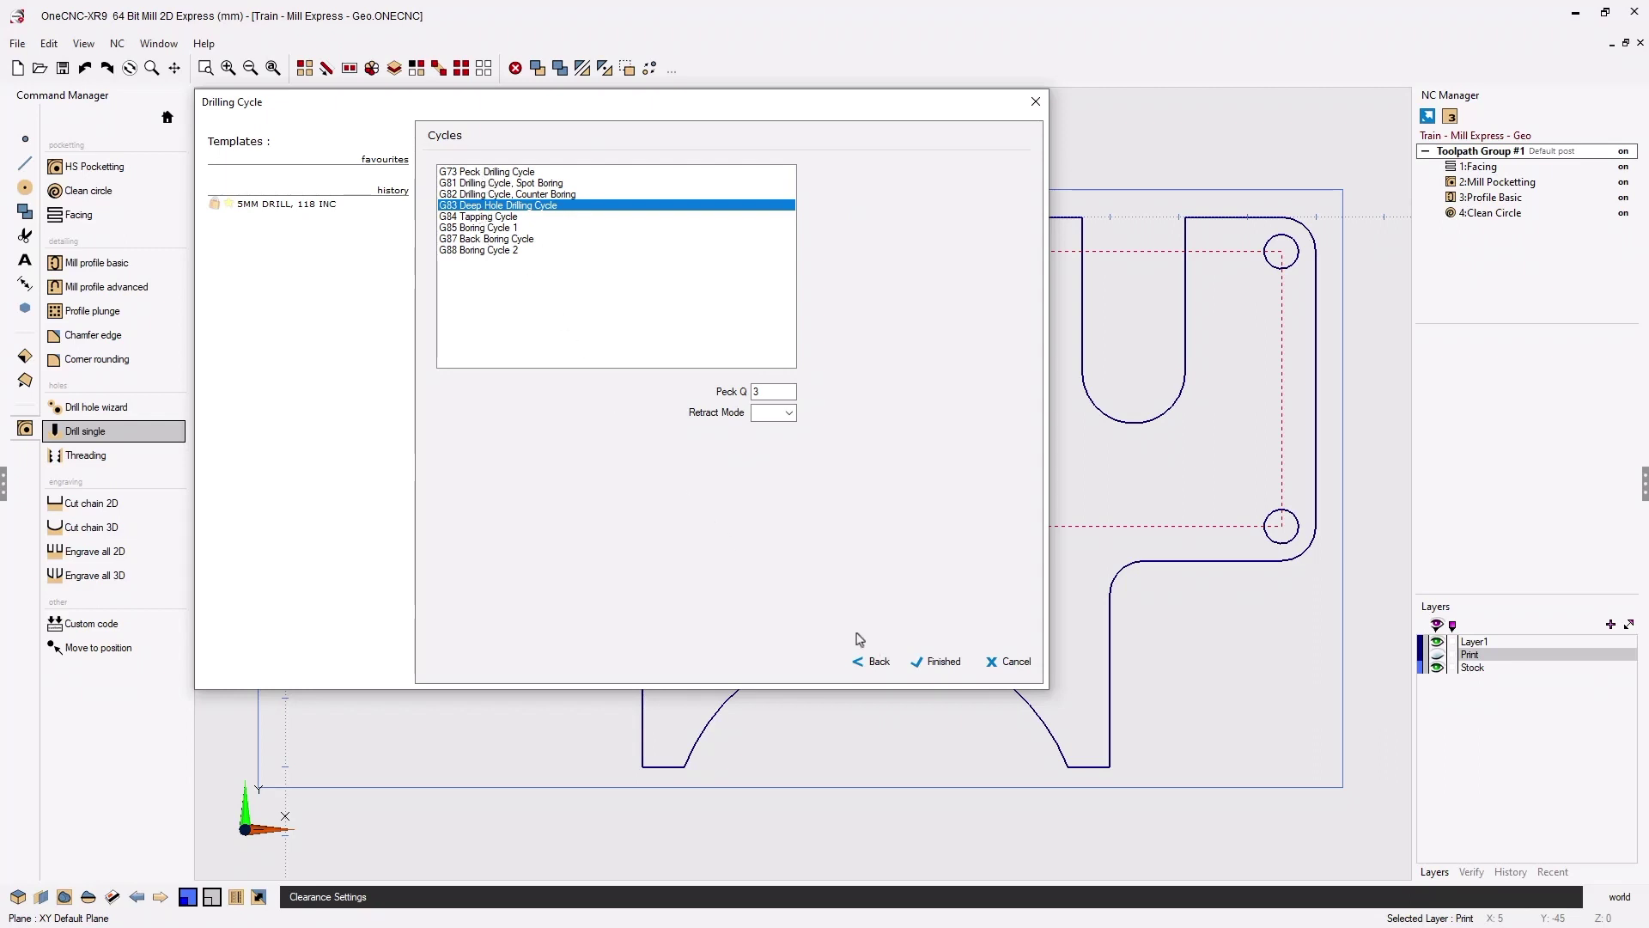
{"action": "left_click", "coordinate": [877, 660]}
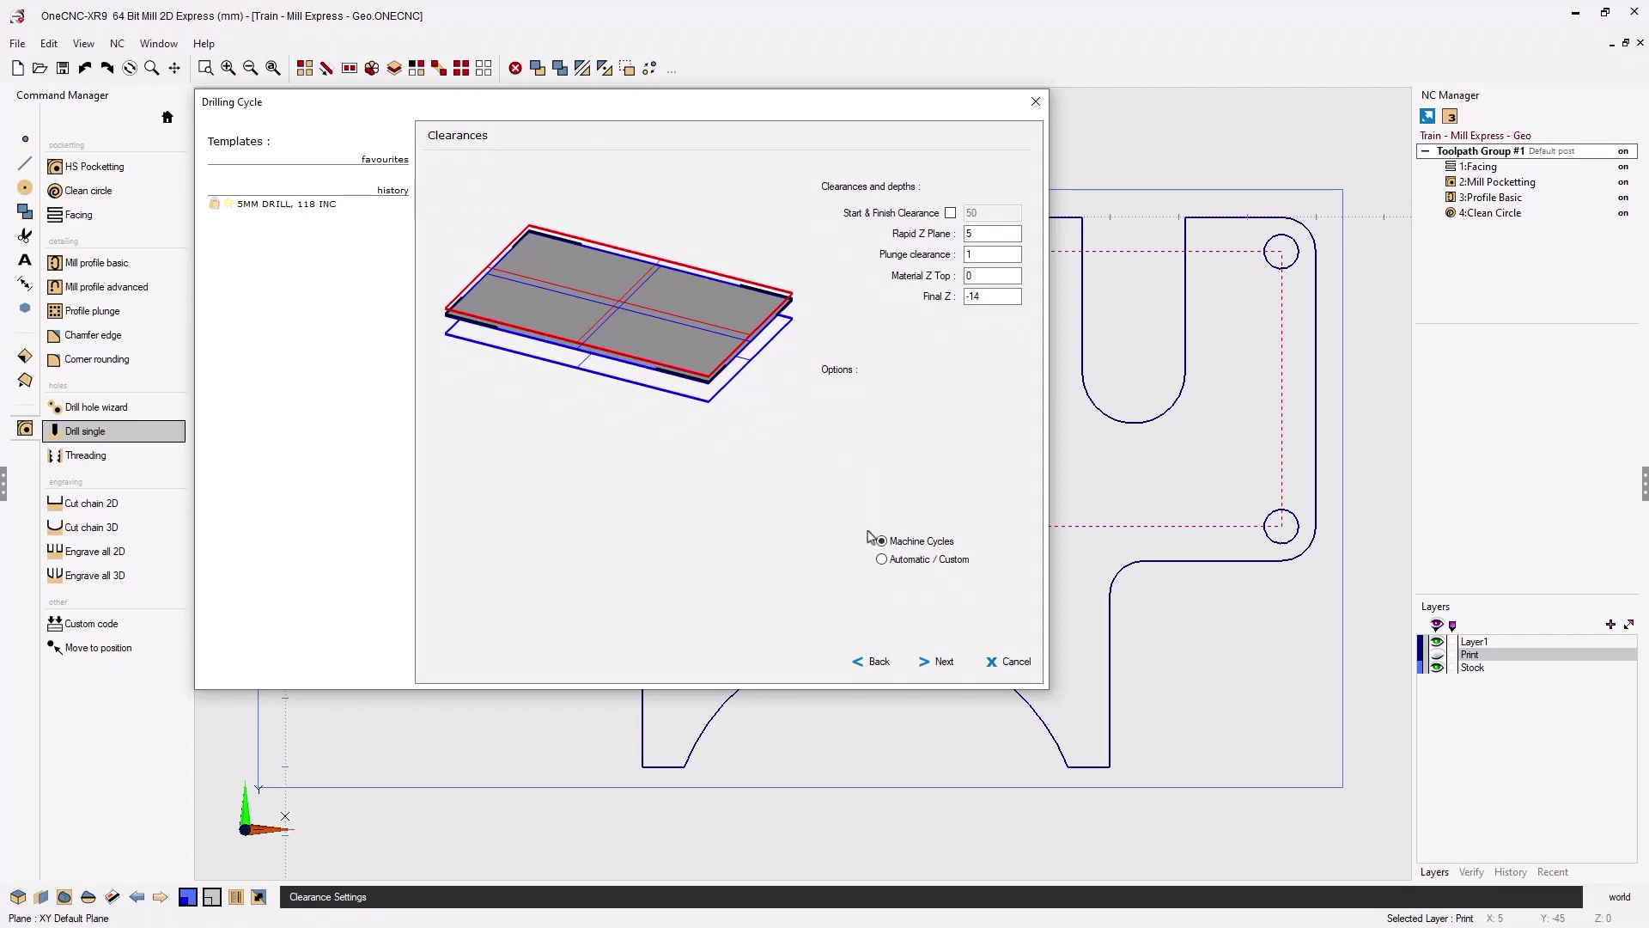
{"action": "left_click", "coordinate": [883, 560]}
{"action": "left_click", "coordinate": [943, 661]}
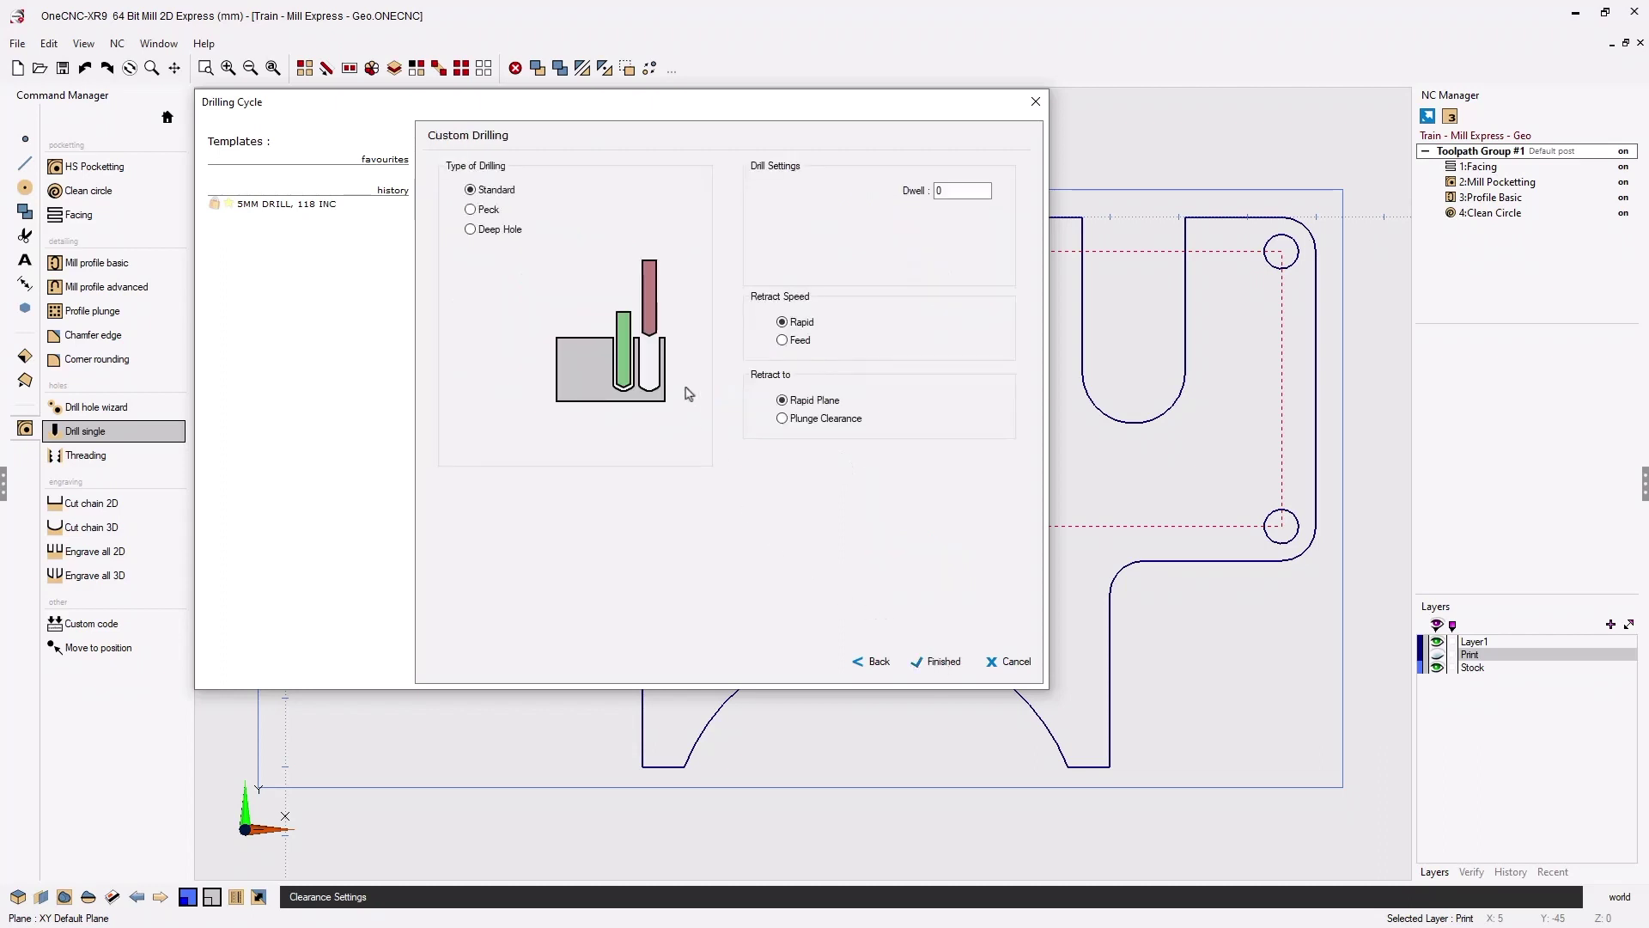
{"action": "left_click", "coordinate": [471, 209]}
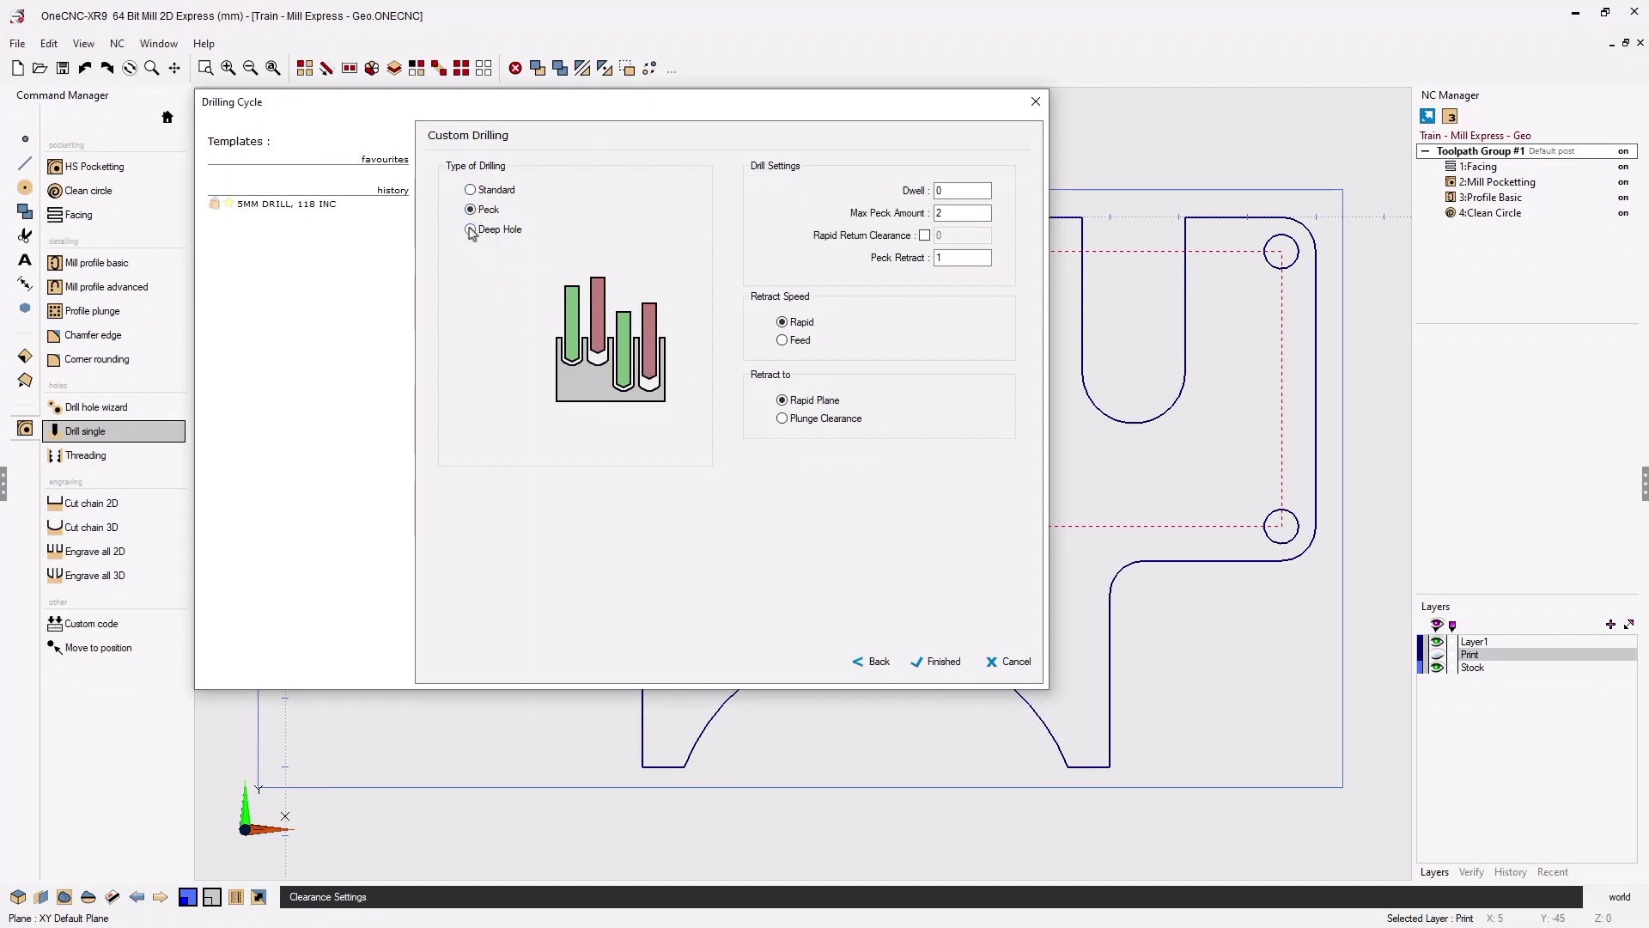
{"action": "left_click", "coordinate": [471, 229]}
{"action": "left_click", "coordinate": [471, 210]}
{"action": "left_click", "coordinate": [471, 190]}
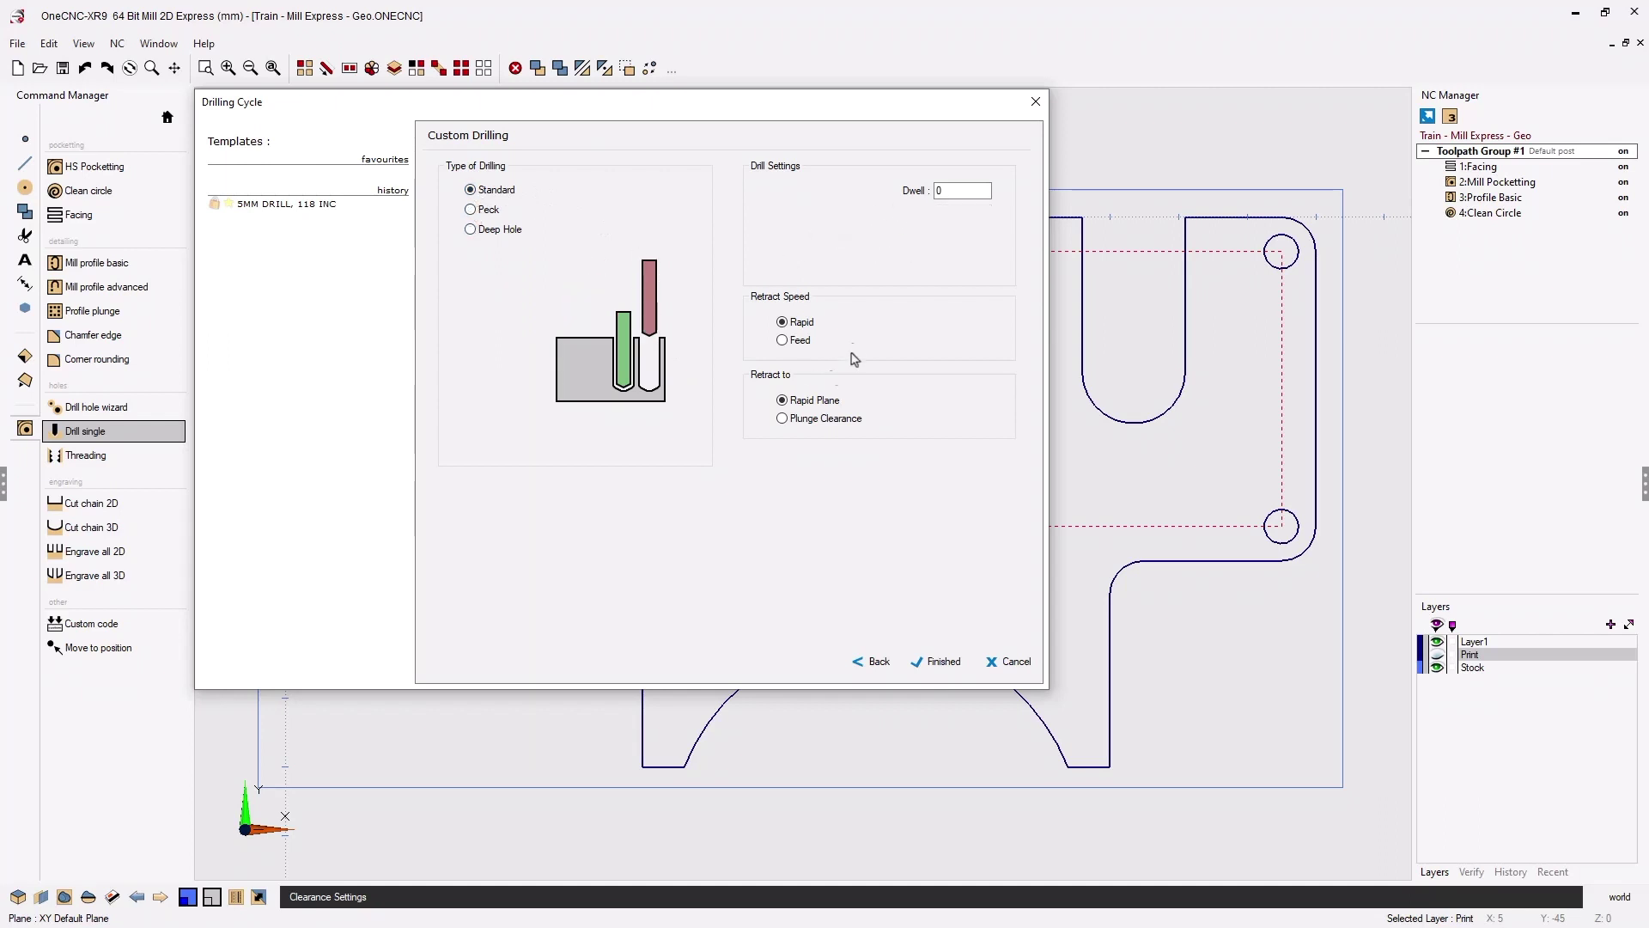
{"action": "left_click", "coordinate": [875, 661]}
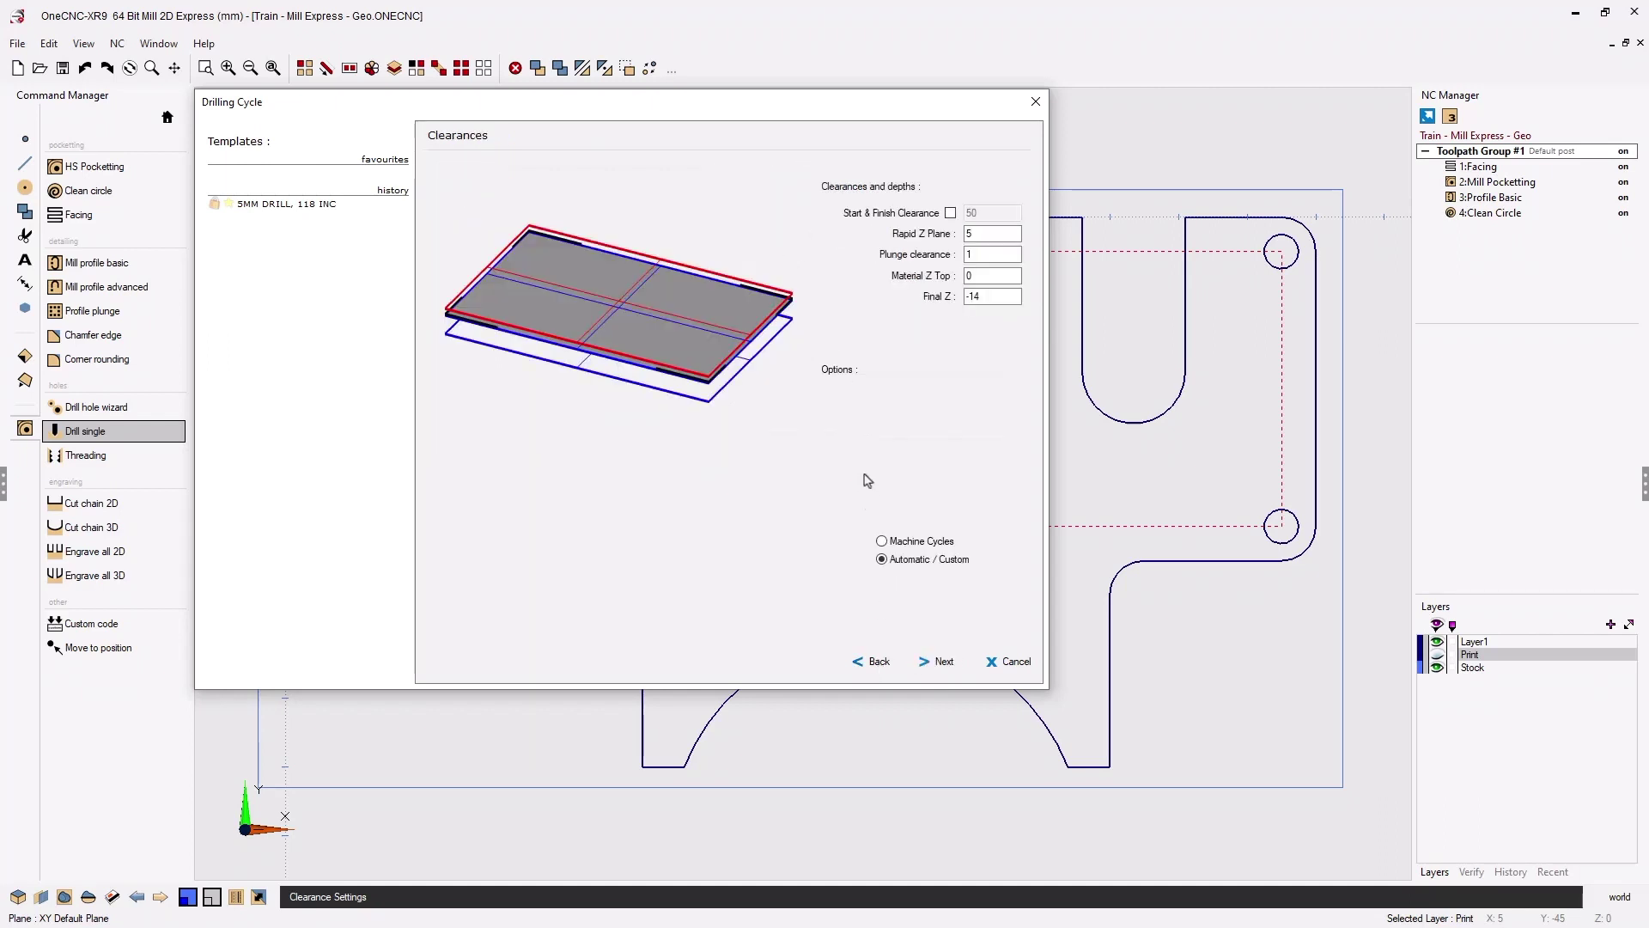
Choose Machine Cycles for the corner holes and finish the drilling operation with the G83 Deep Hole Drilling Cycle
{"action": "left_click", "coordinate": [882, 541]}
{"action": "left_click", "coordinate": [943, 661]}
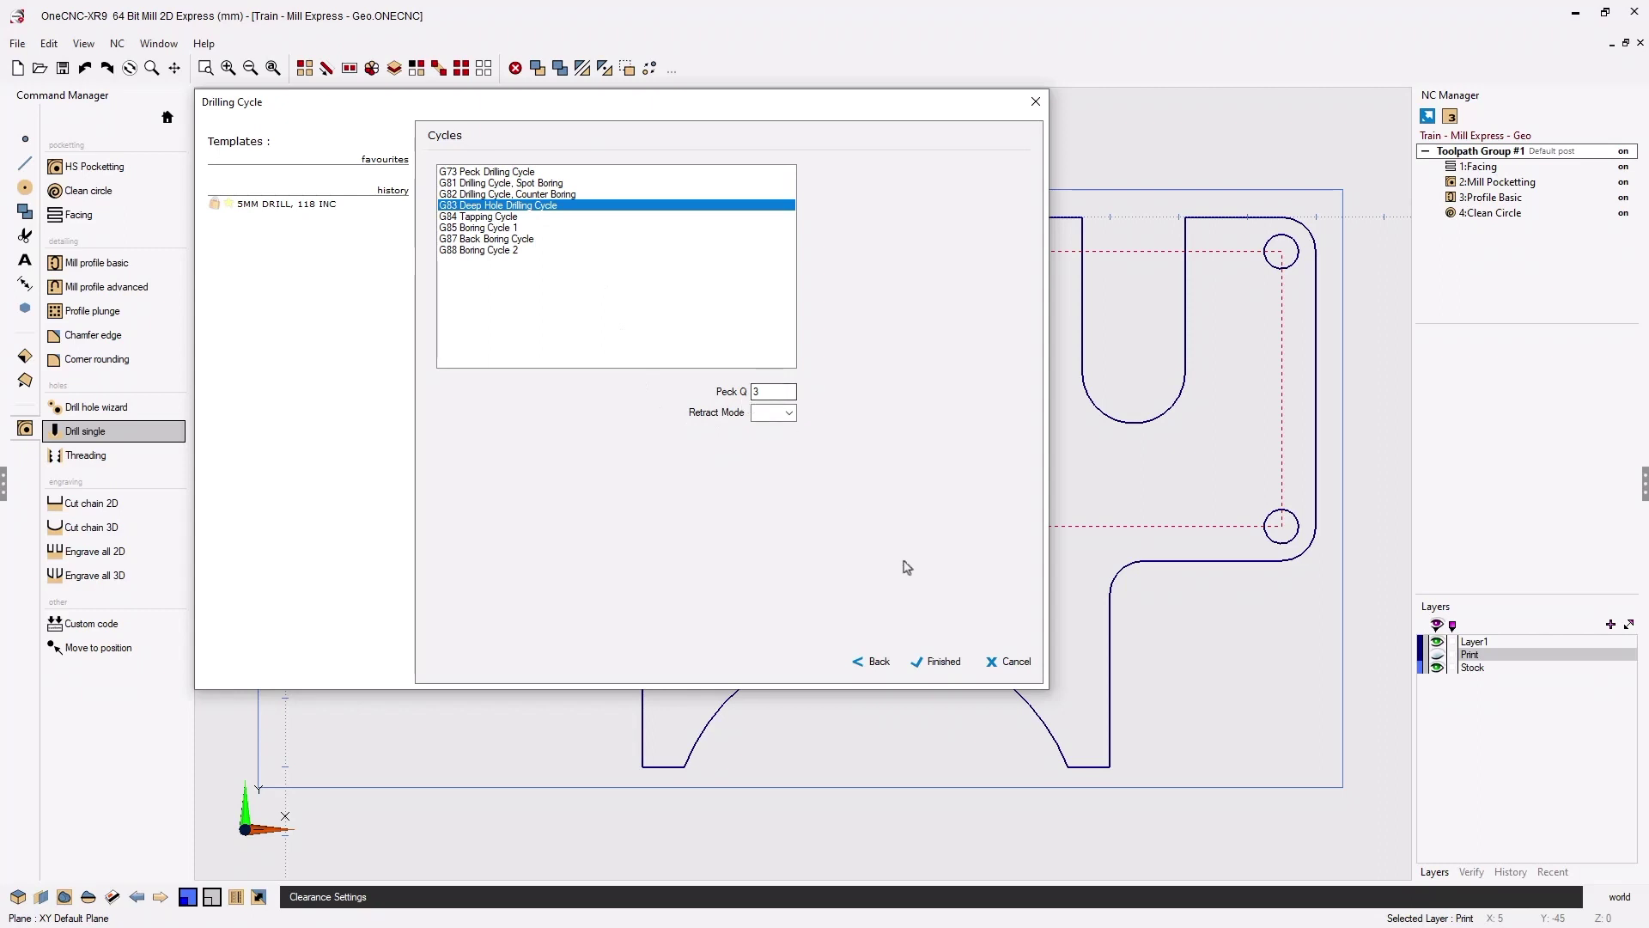
{"action": "left_click", "coordinate": [944, 663]}
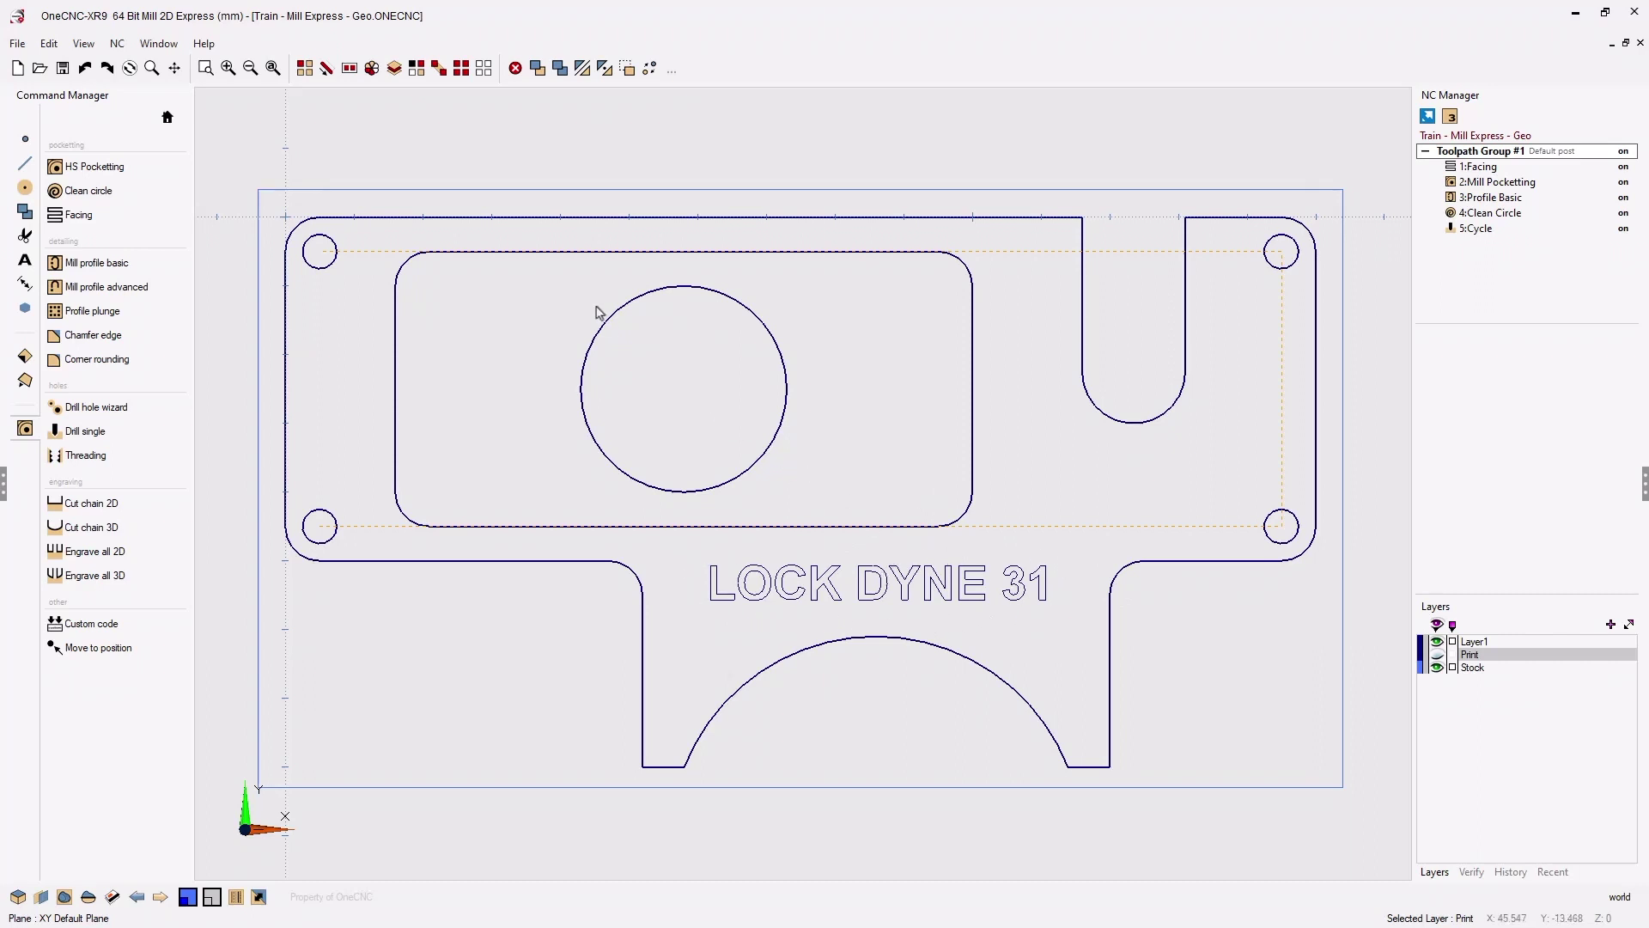
Select the LOCK DYNE 31 lettering with a region and move it to a new layer named Text
{"action": "left_click", "coordinate": [350, 68]}
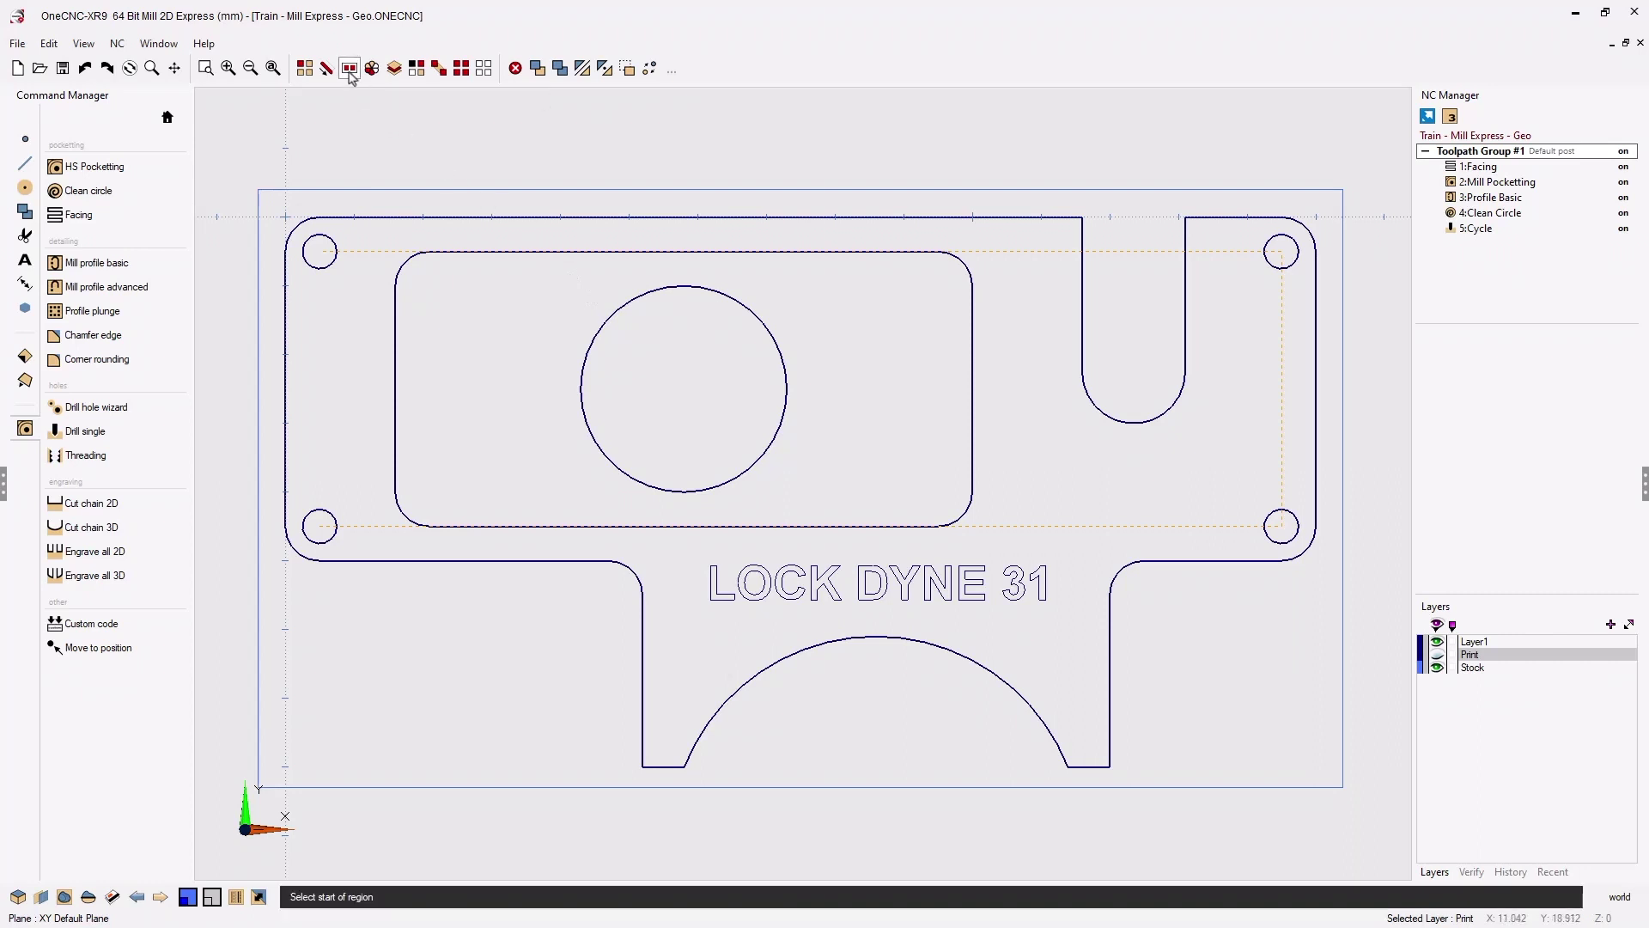
{"action": "left_click", "coordinate": [687, 545]}
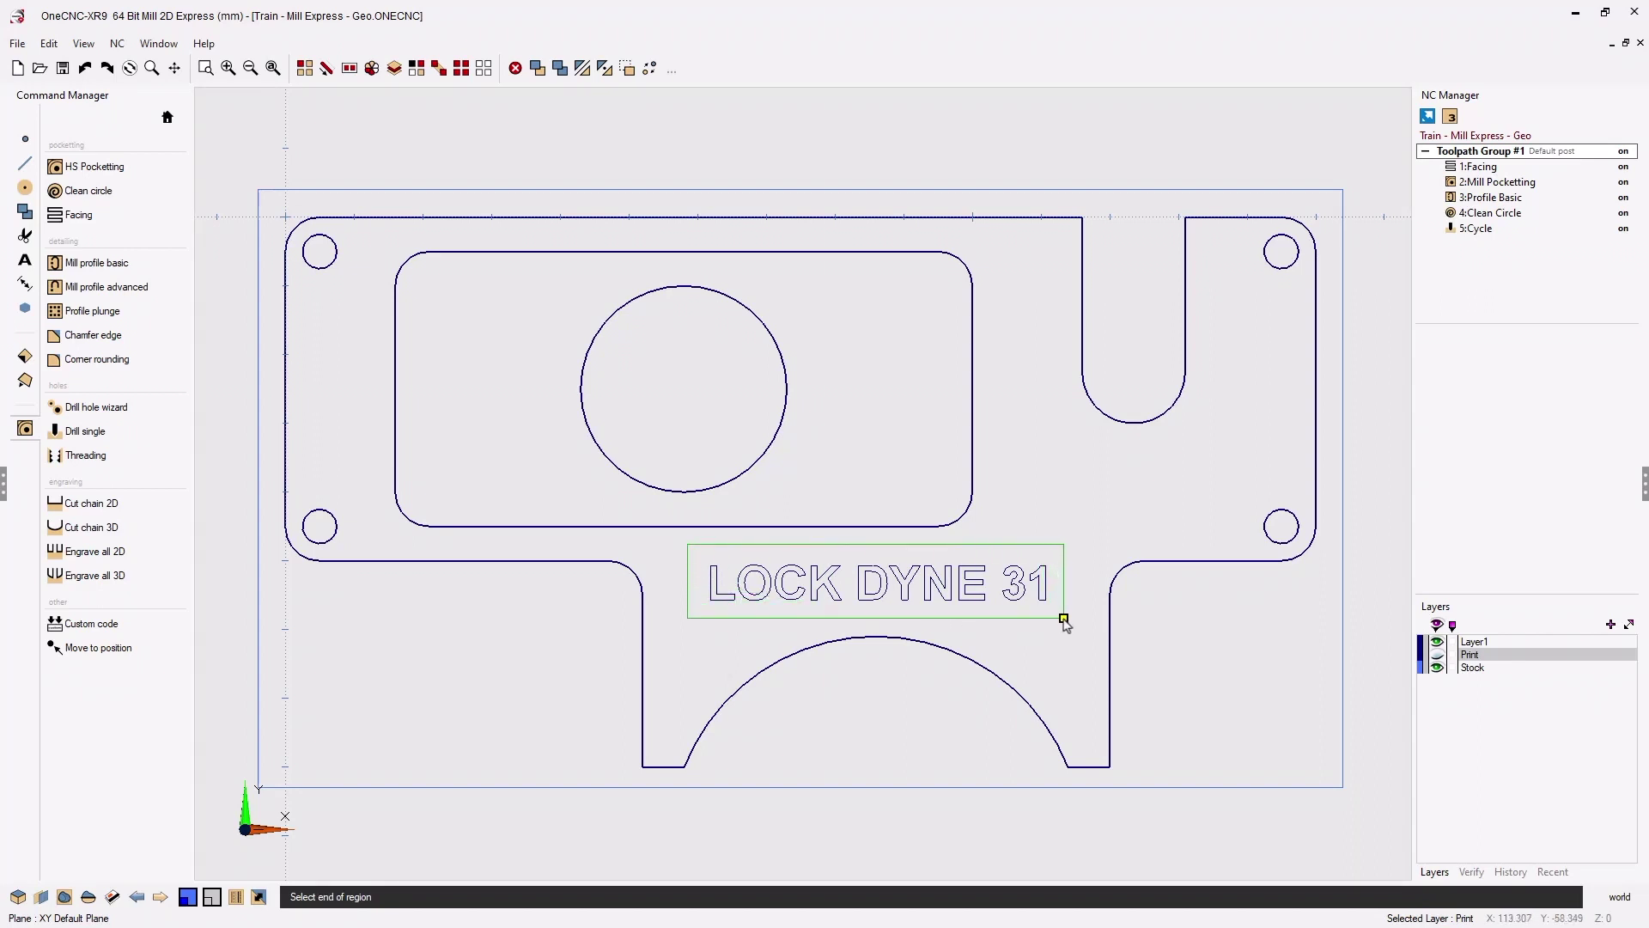
{"action": "left_click", "coordinate": [1064, 619]}
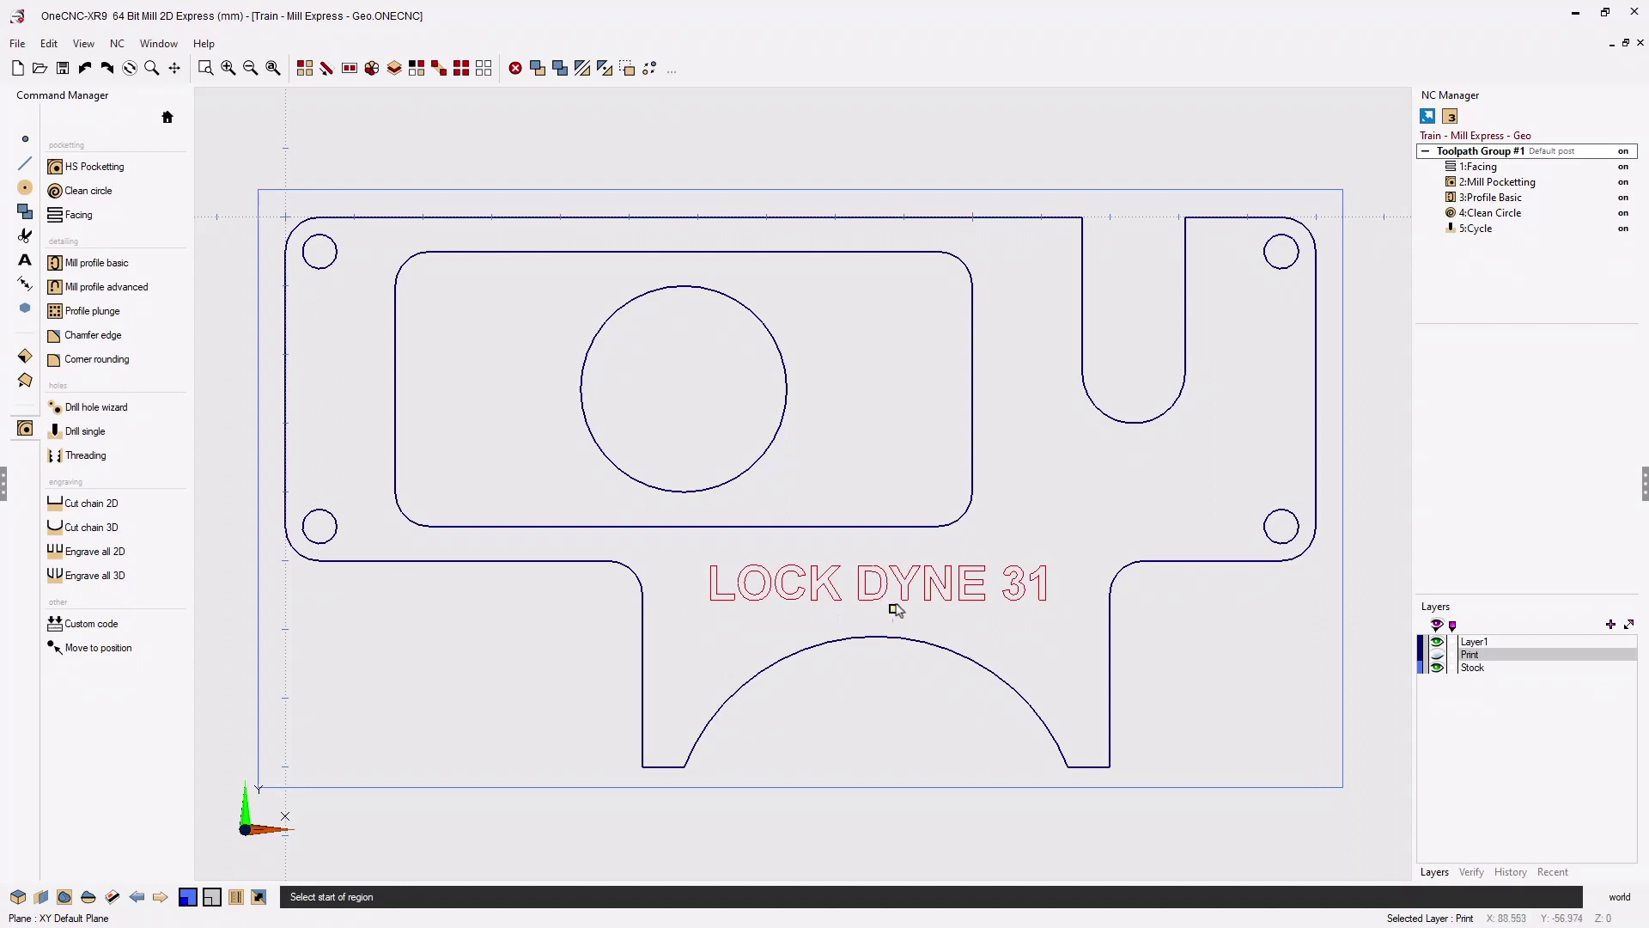
{"action": "left_click", "coordinate": [258, 896]}
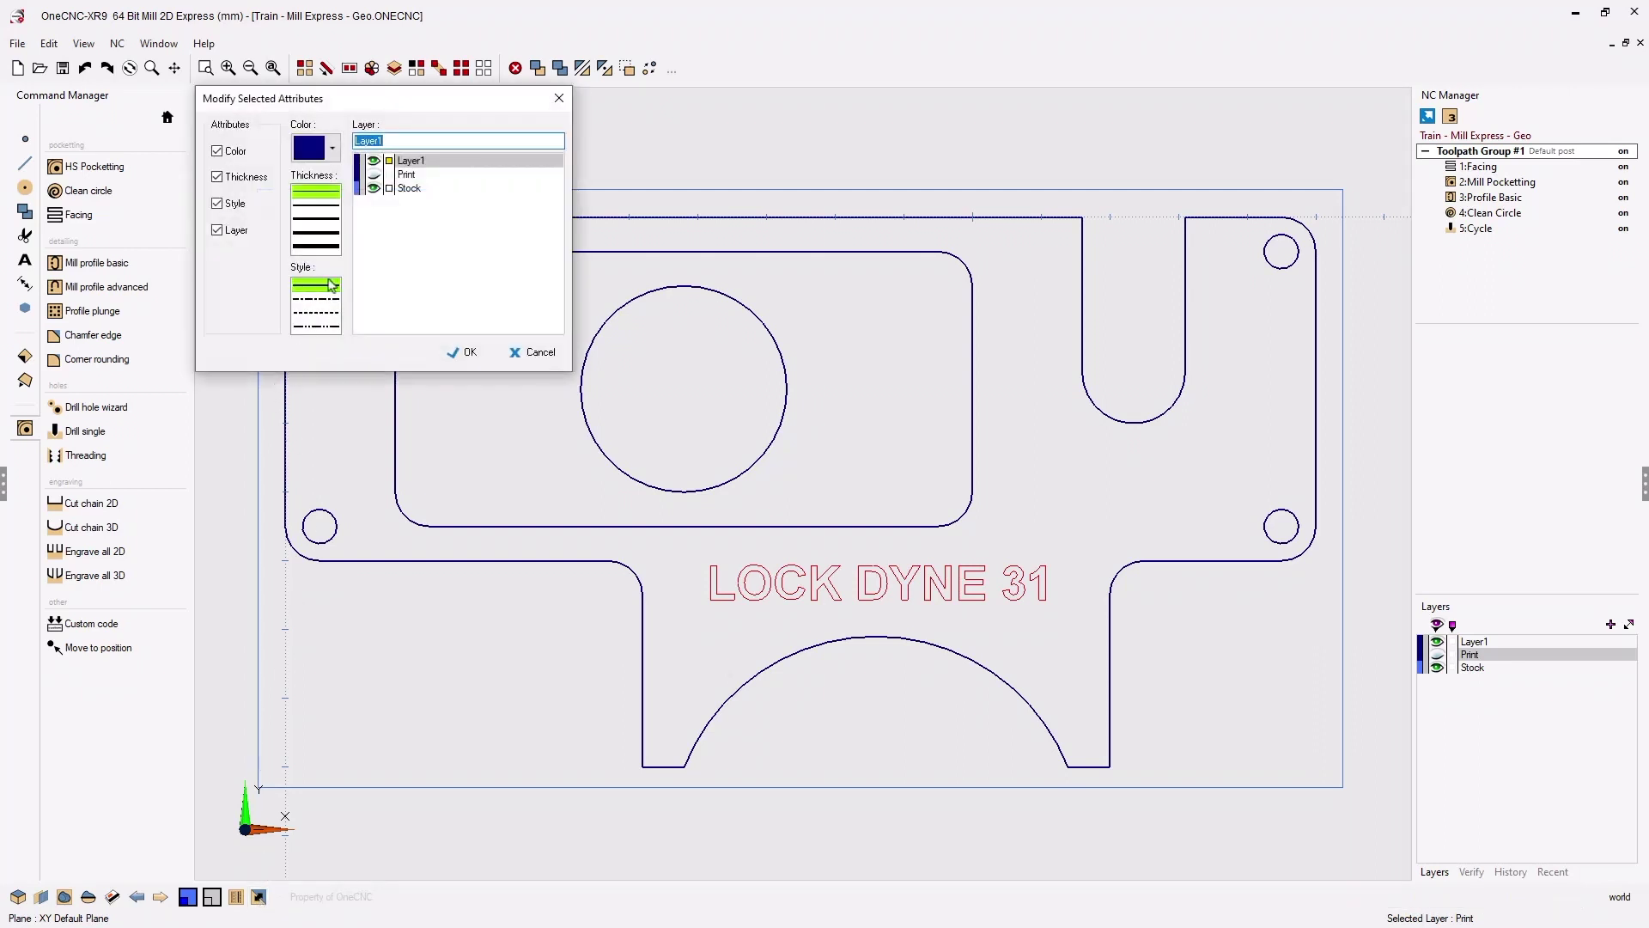
{"action": "left_click_drag", "start_coordinate": [421, 142], "coordinate": [352, 142]}
{"action": "type", "text": "Text"}
{"action": "left_click", "coordinate": [470, 354]}
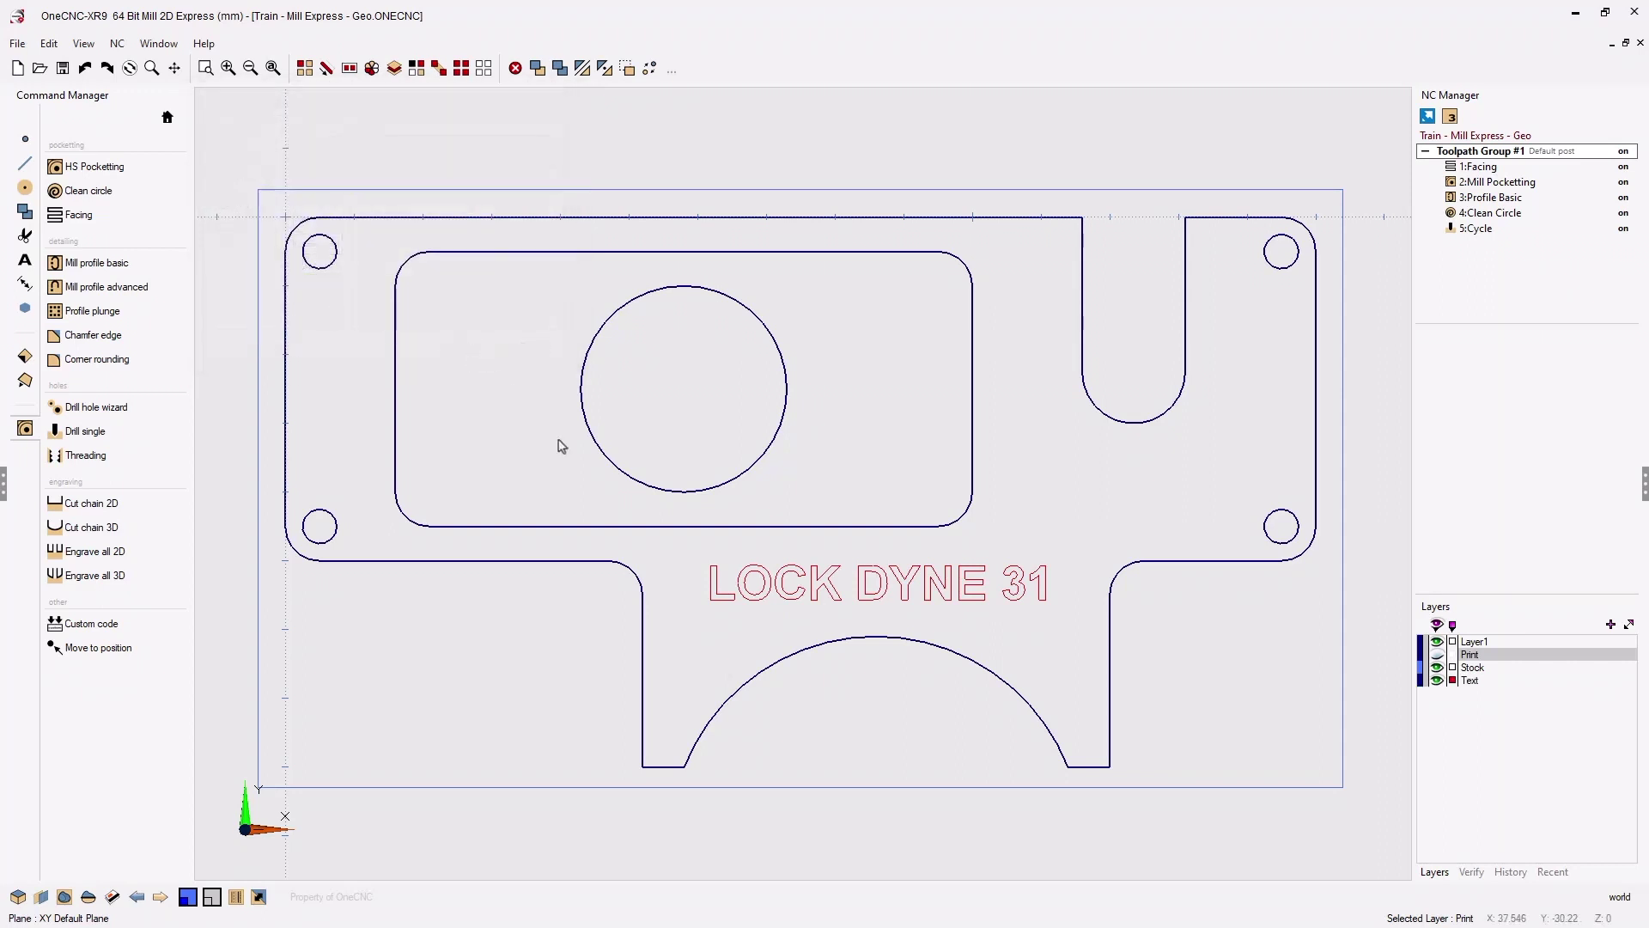
Hide the Stock layer and Layer1 so that only the LOCK DYNE 31 lettering is shown
{"action": "left_click", "coordinate": [1437, 667]}
{"action": "left_click", "coordinate": [1437, 641]}
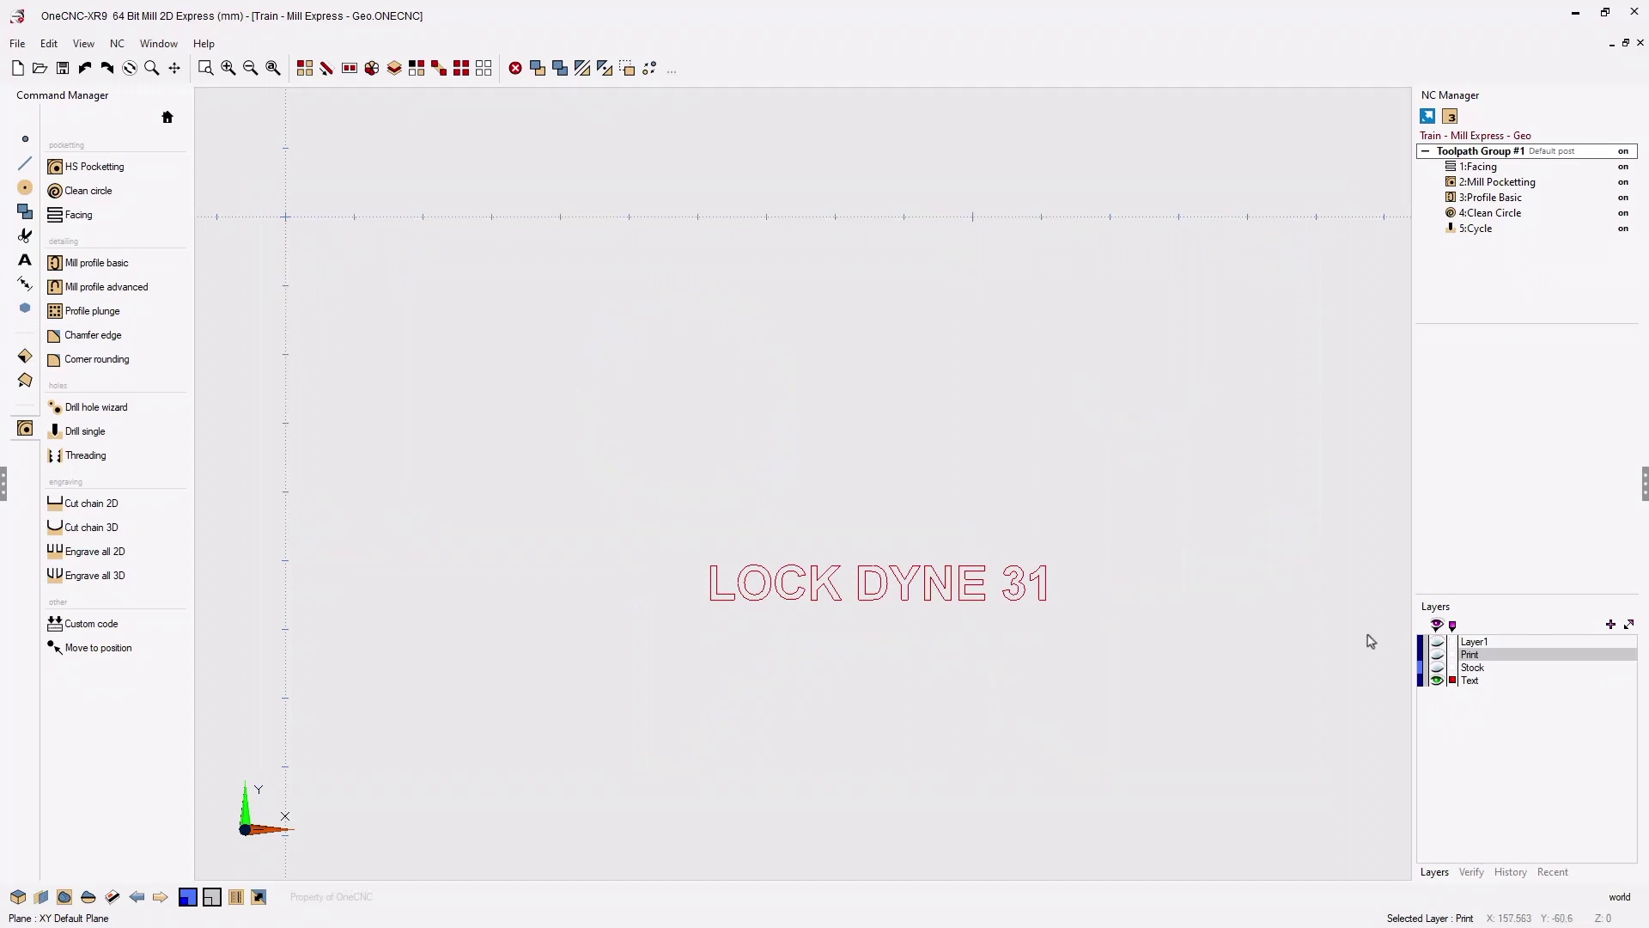
{"action": "scroll", "coordinate": [954, 601], "scroll_direction": "up", "scroll_amount": 5}
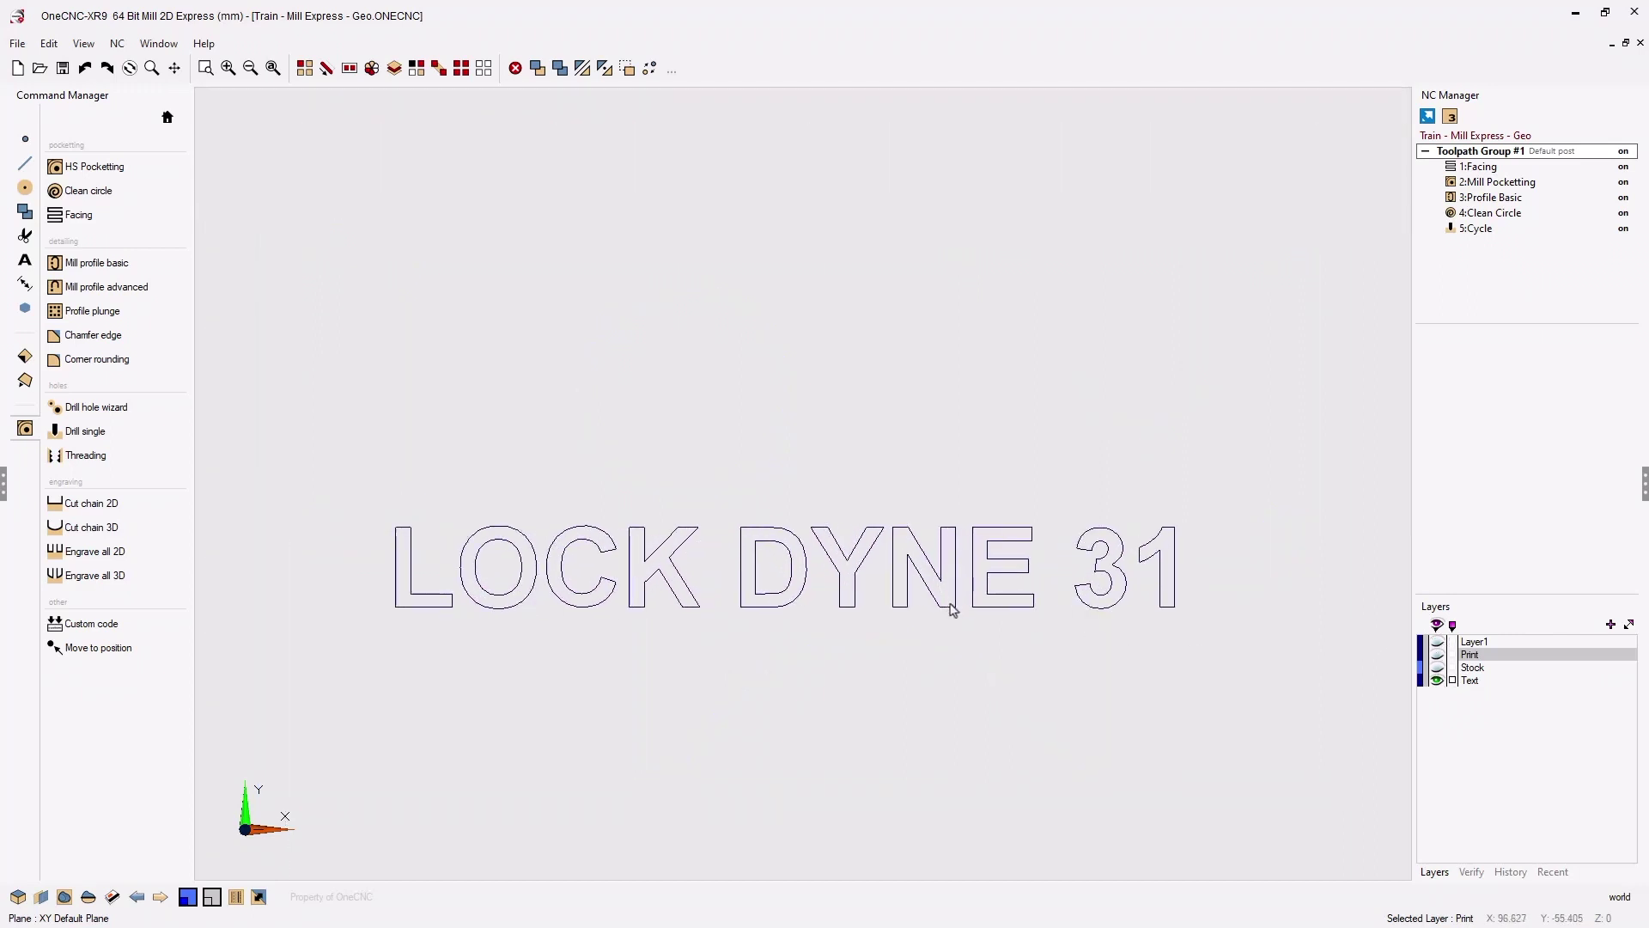
{"action": "middle_click_drag", "start_coordinate": [953, 610], "coordinate": [960, 504]}
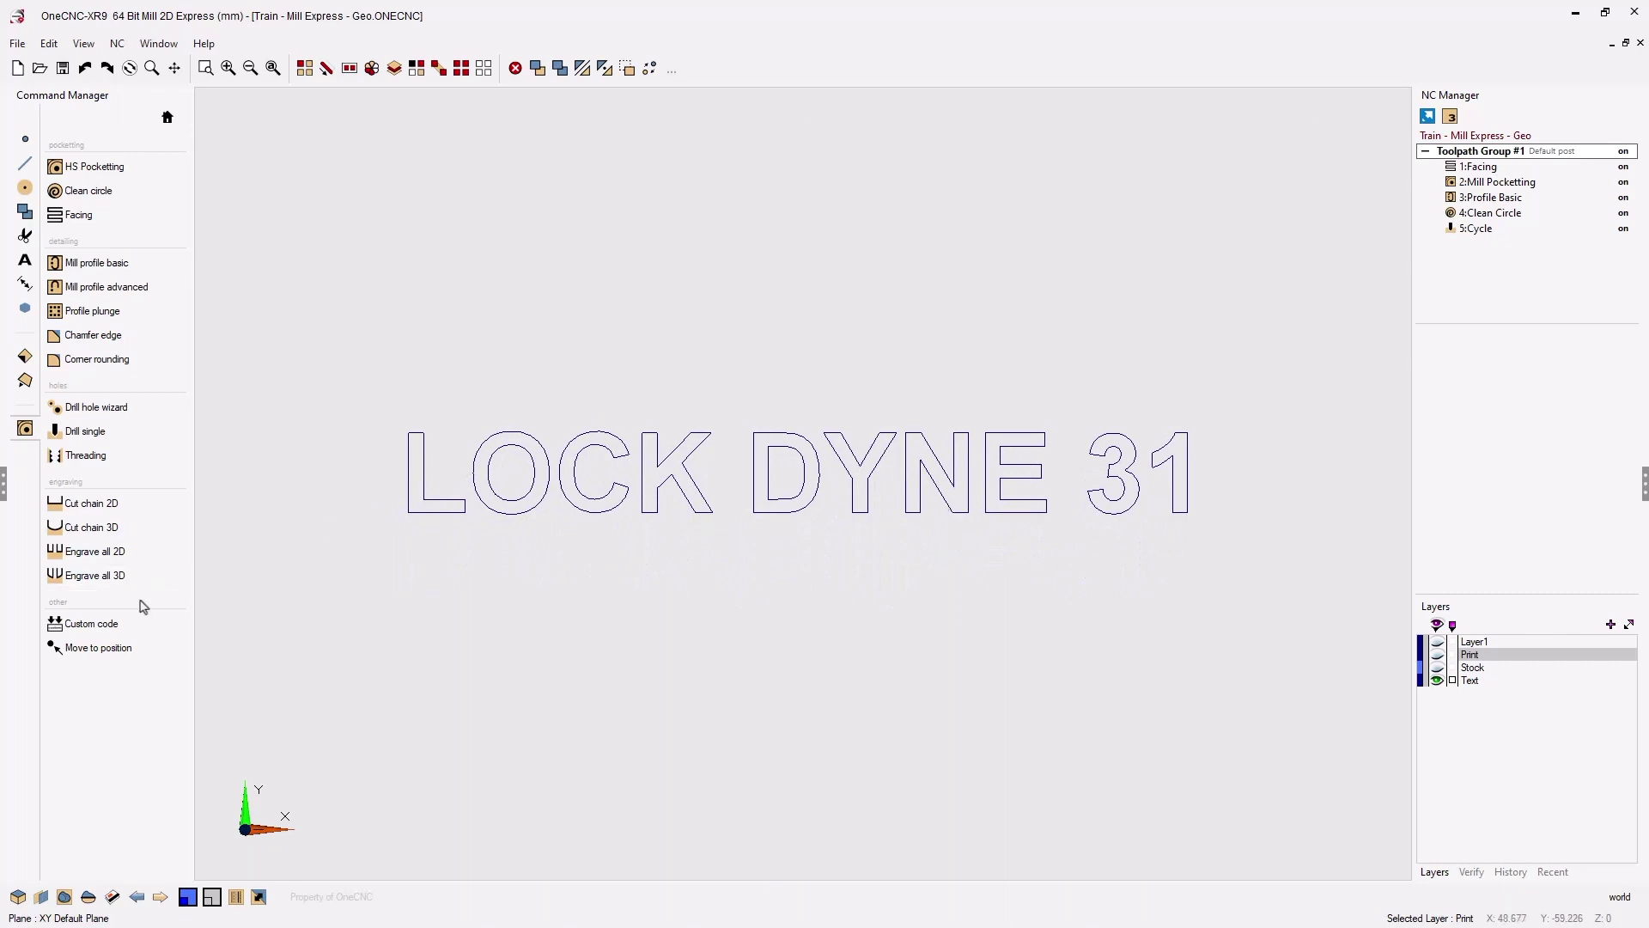
Start an Engrave all 2D operation on the LOCK DYNE 31 lettering and choose a Center type tool
{"action": "left_click", "coordinate": [118, 557]}
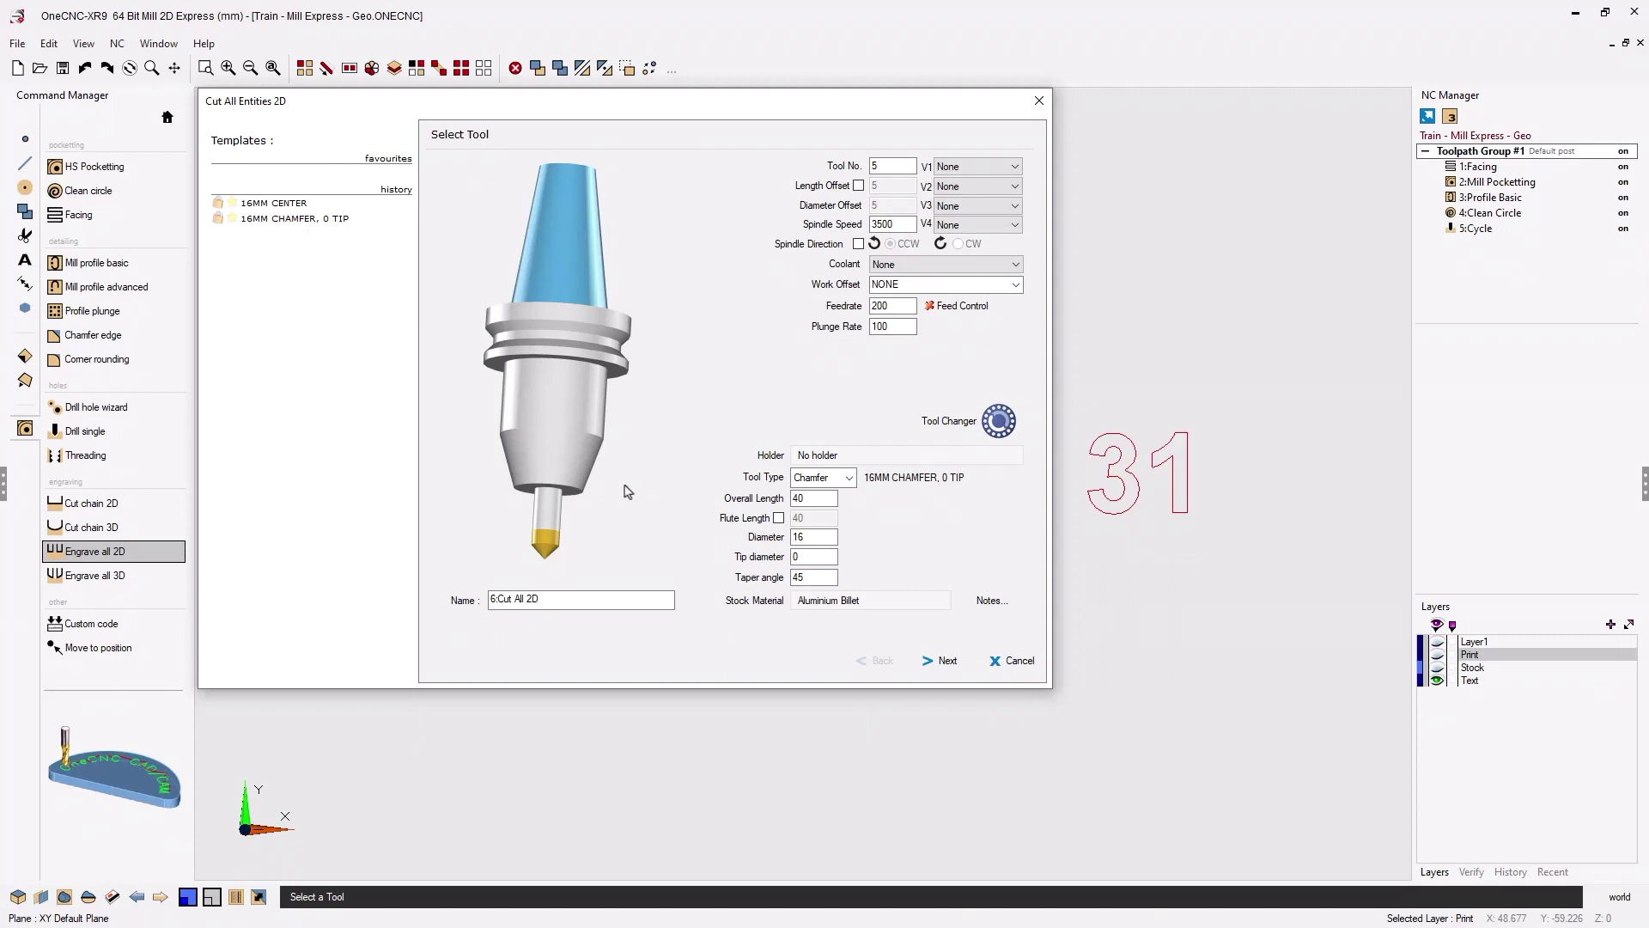
{"action": "left_click", "coordinate": [848, 478]}
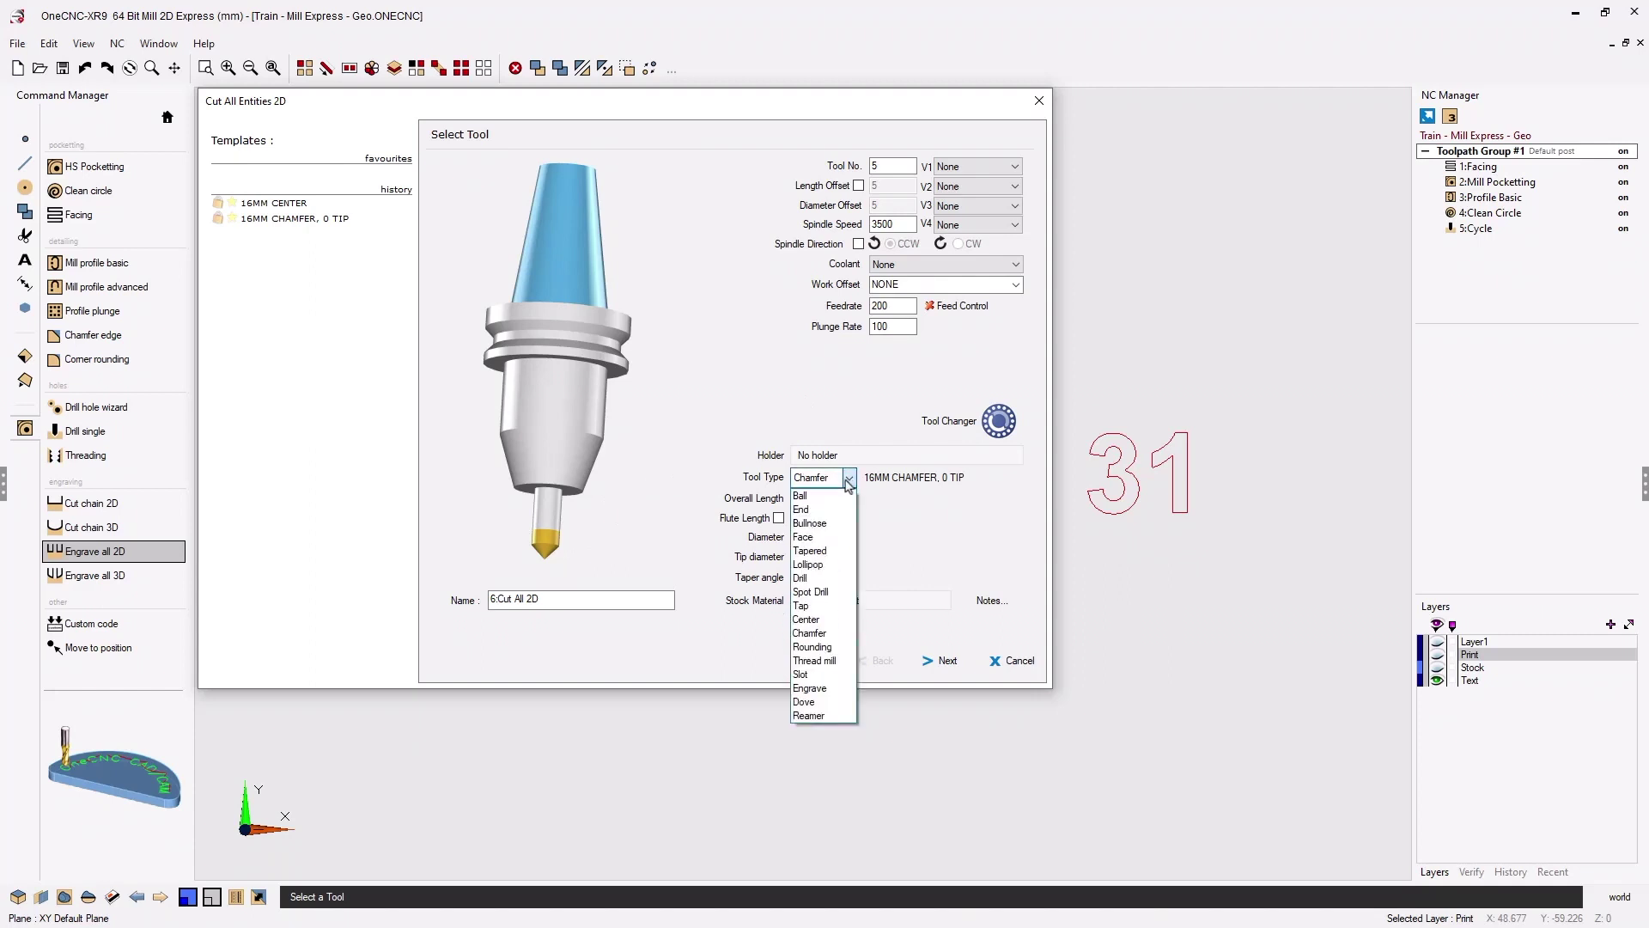
{"action": "left_click", "coordinate": [807, 619]}
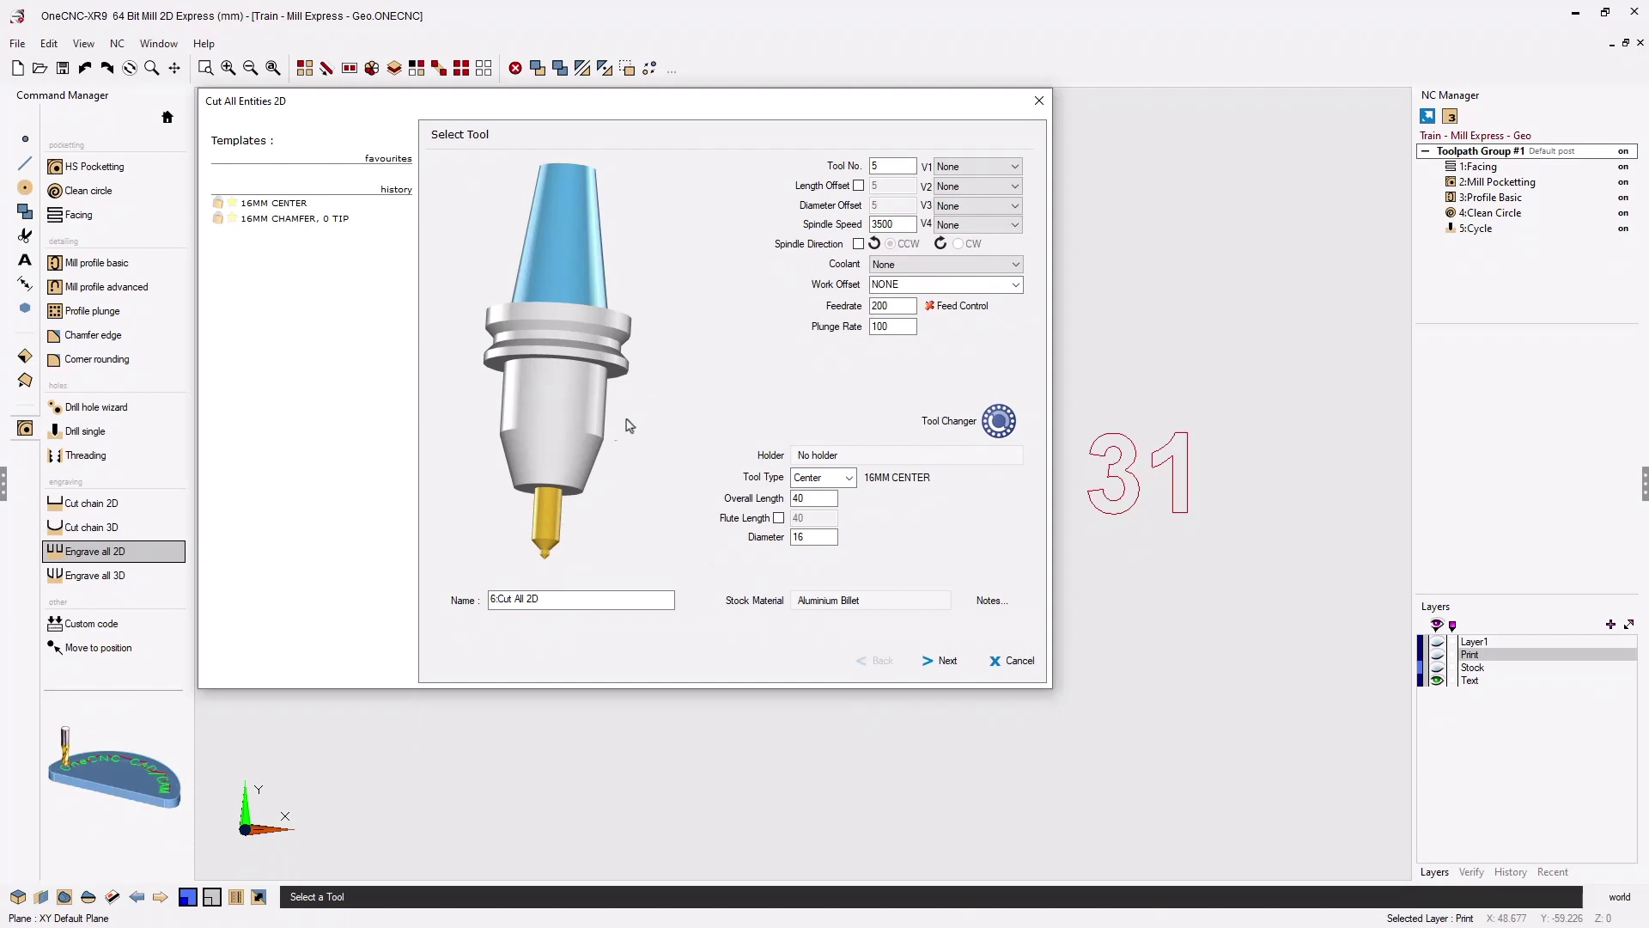
{"action": "left_click", "coordinate": [948, 663]}
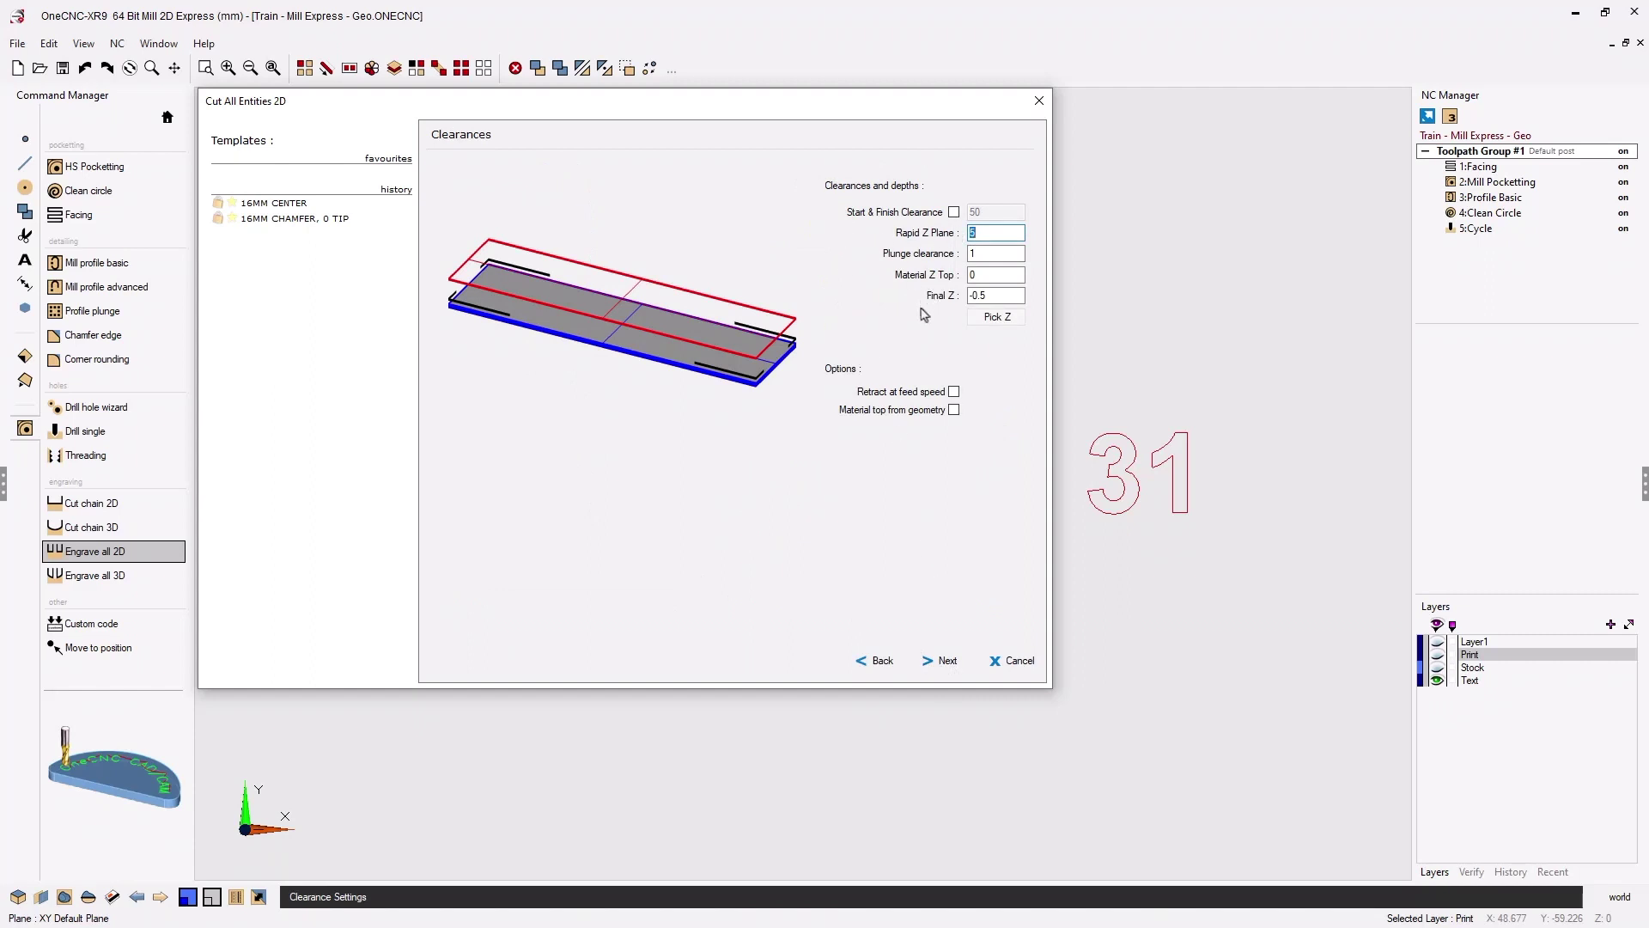
Set the engraving's Final Z to -0.1 and finish the operation with the approach style None
{"action": "left_click", "coordinate": [965, 296]}
{"action": "type", "text": "-.1"}
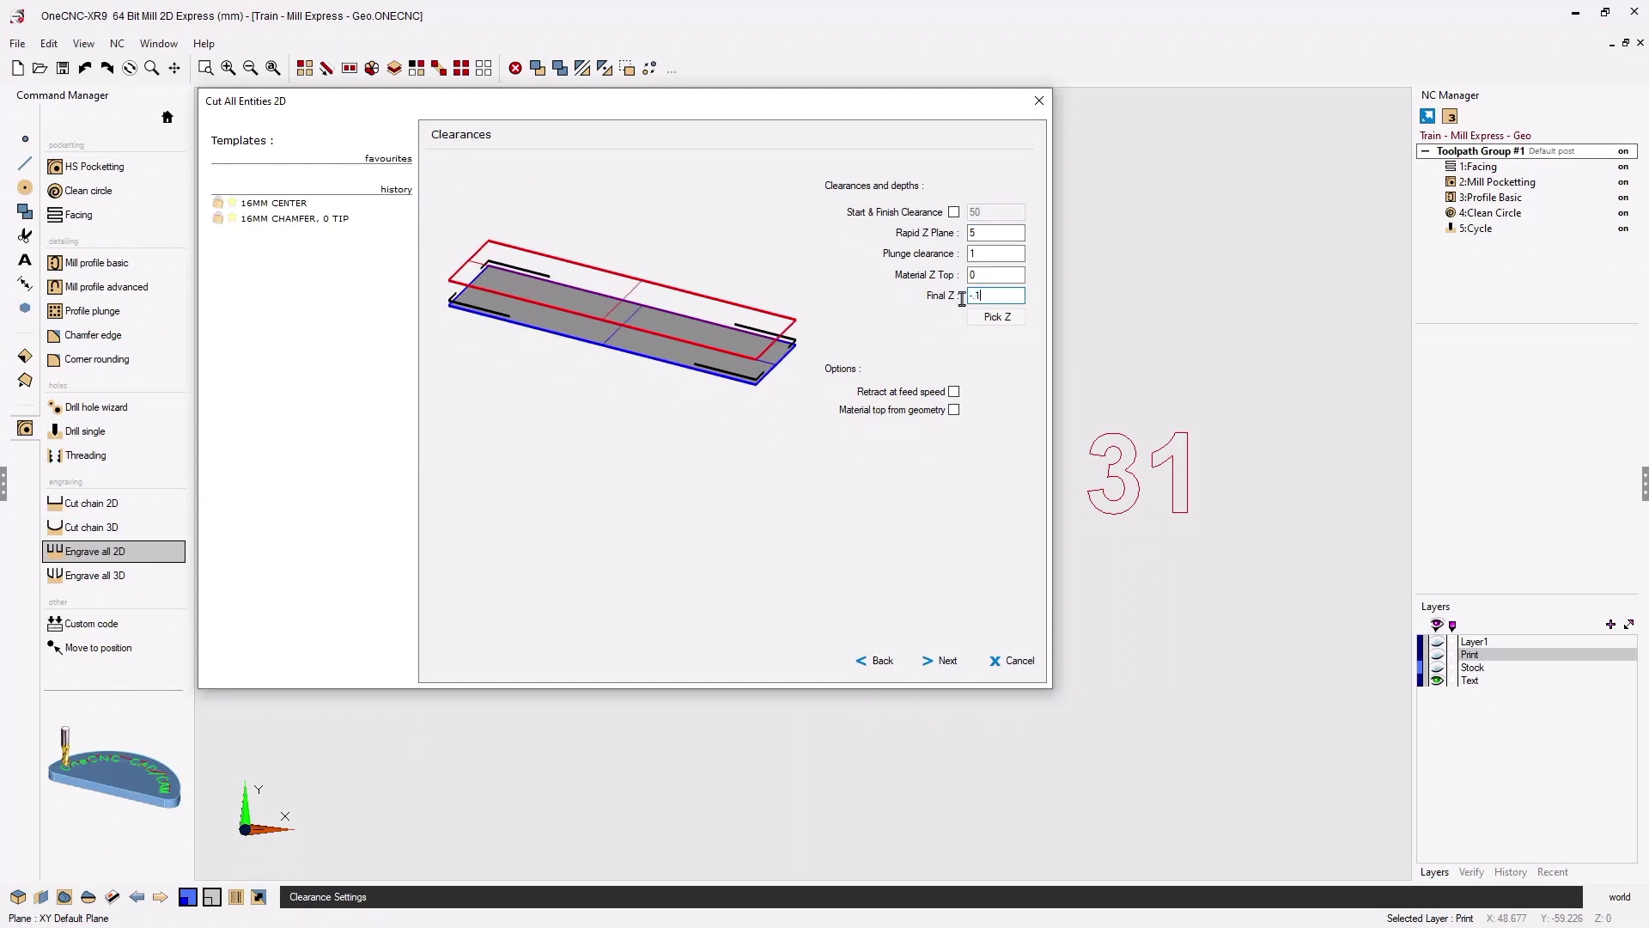
{"action": "left_click", "coordinate": [951, 666]}
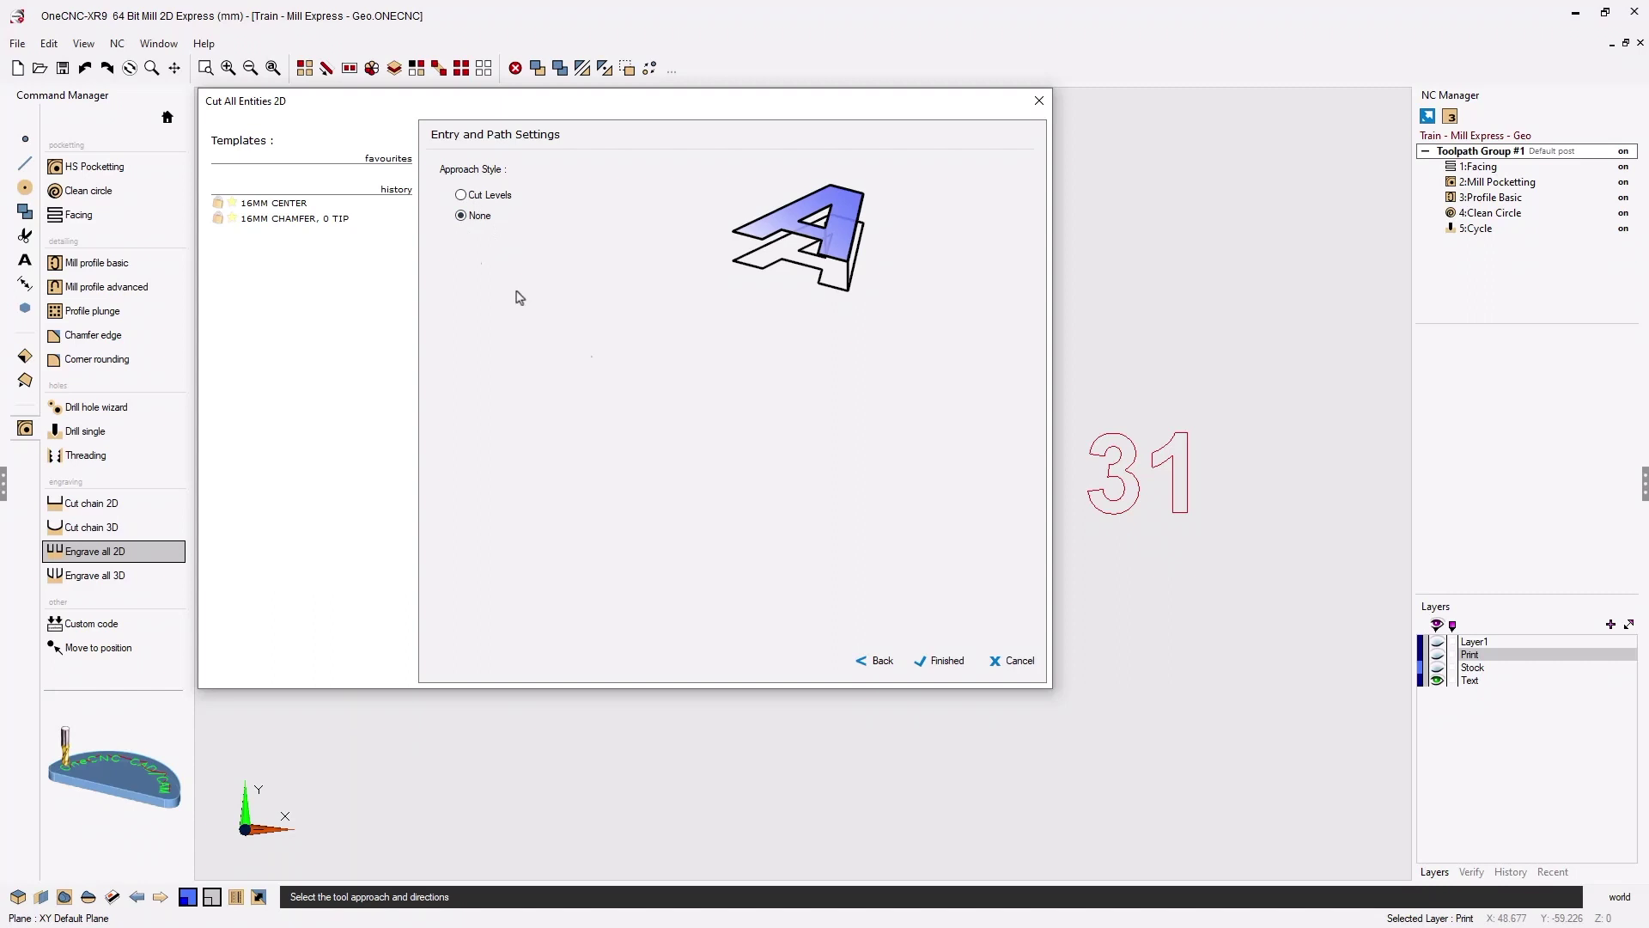
{"action": "left_click", "coordinate": [944, 663]}
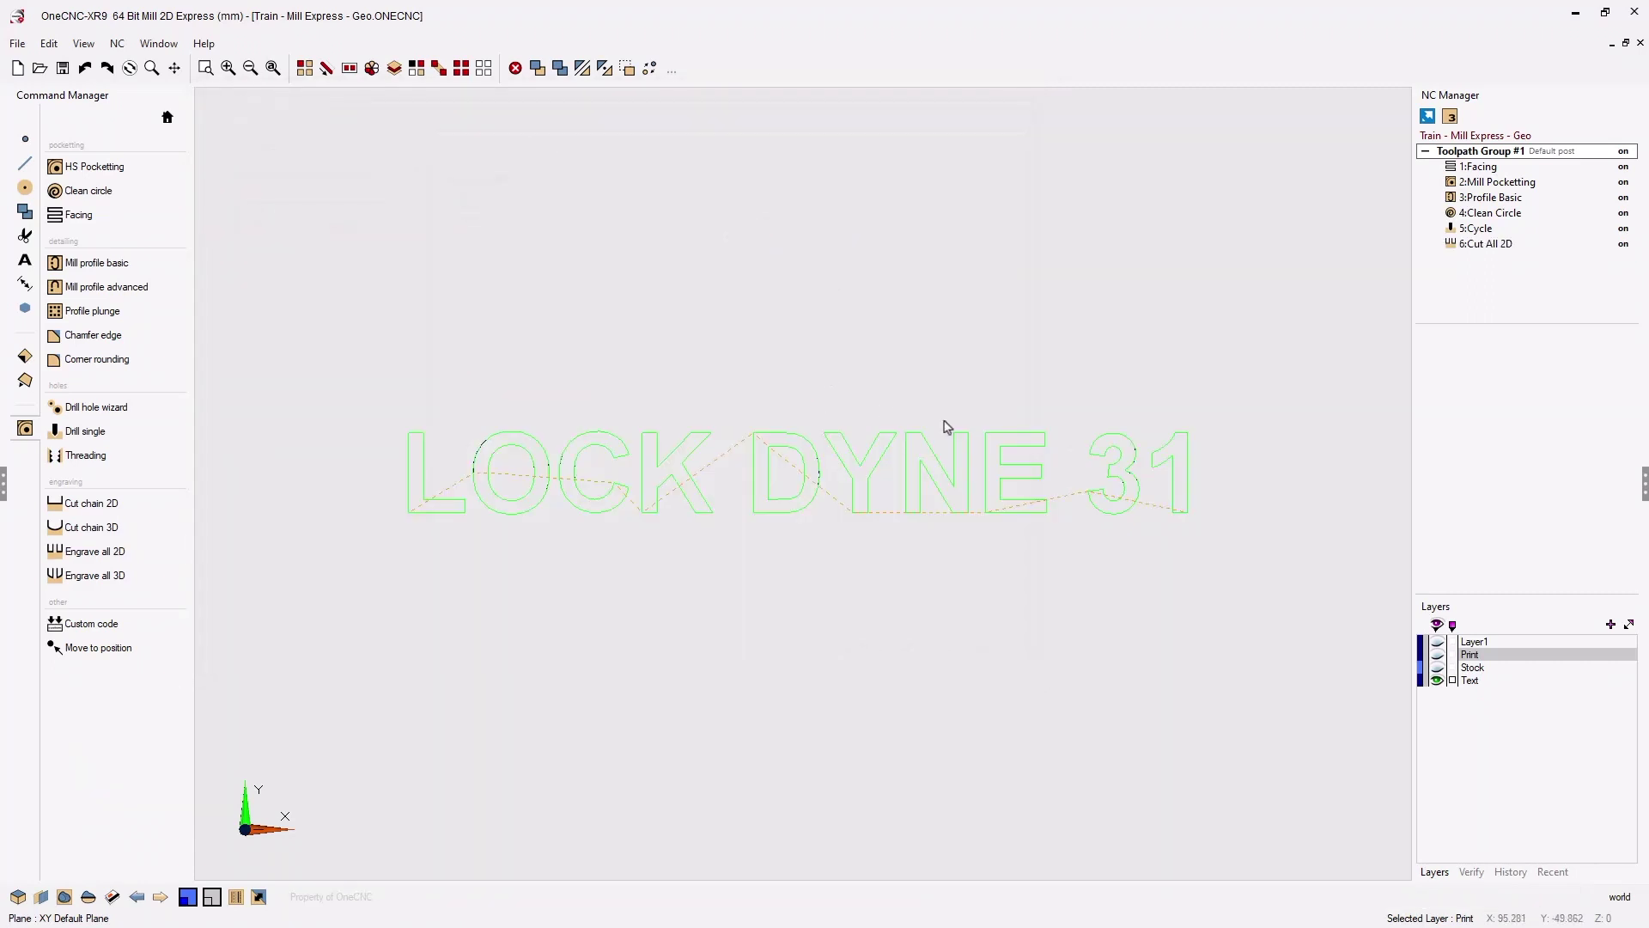
Show Layer1 and the Stock layer again and bring the whole part and stock outline into view
{"action": "left_click", "coordinate": [1439, 660]}
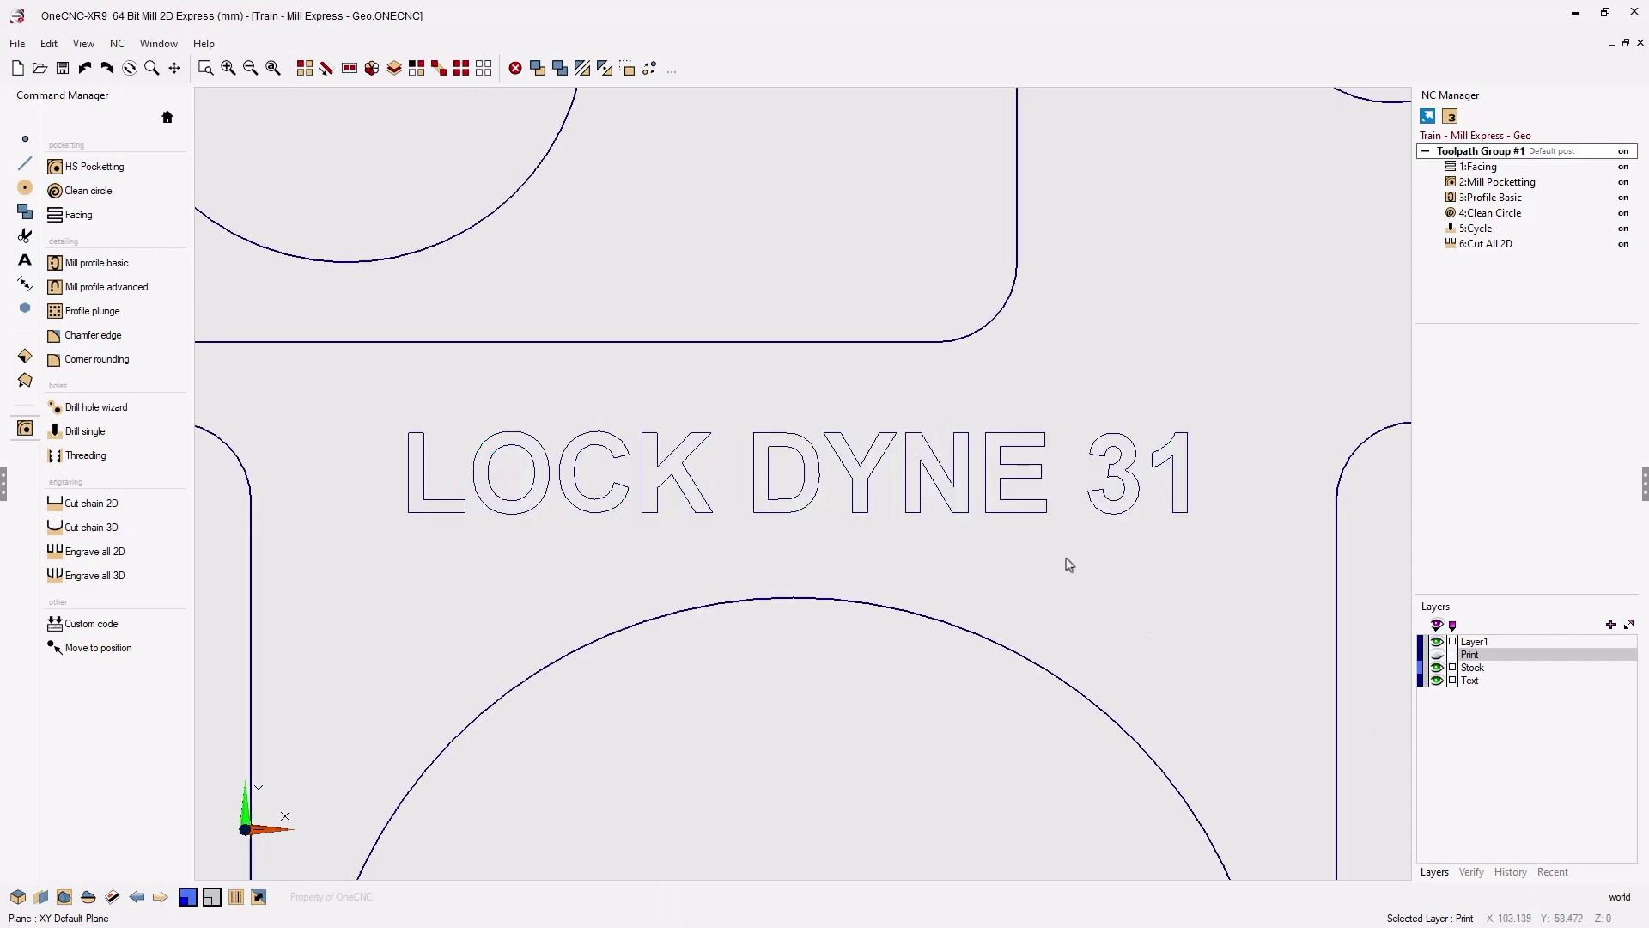
{"action": "scroll", "coordinate": [1069, 563], "scroll_direction": "down", "scroll_amount": 4}
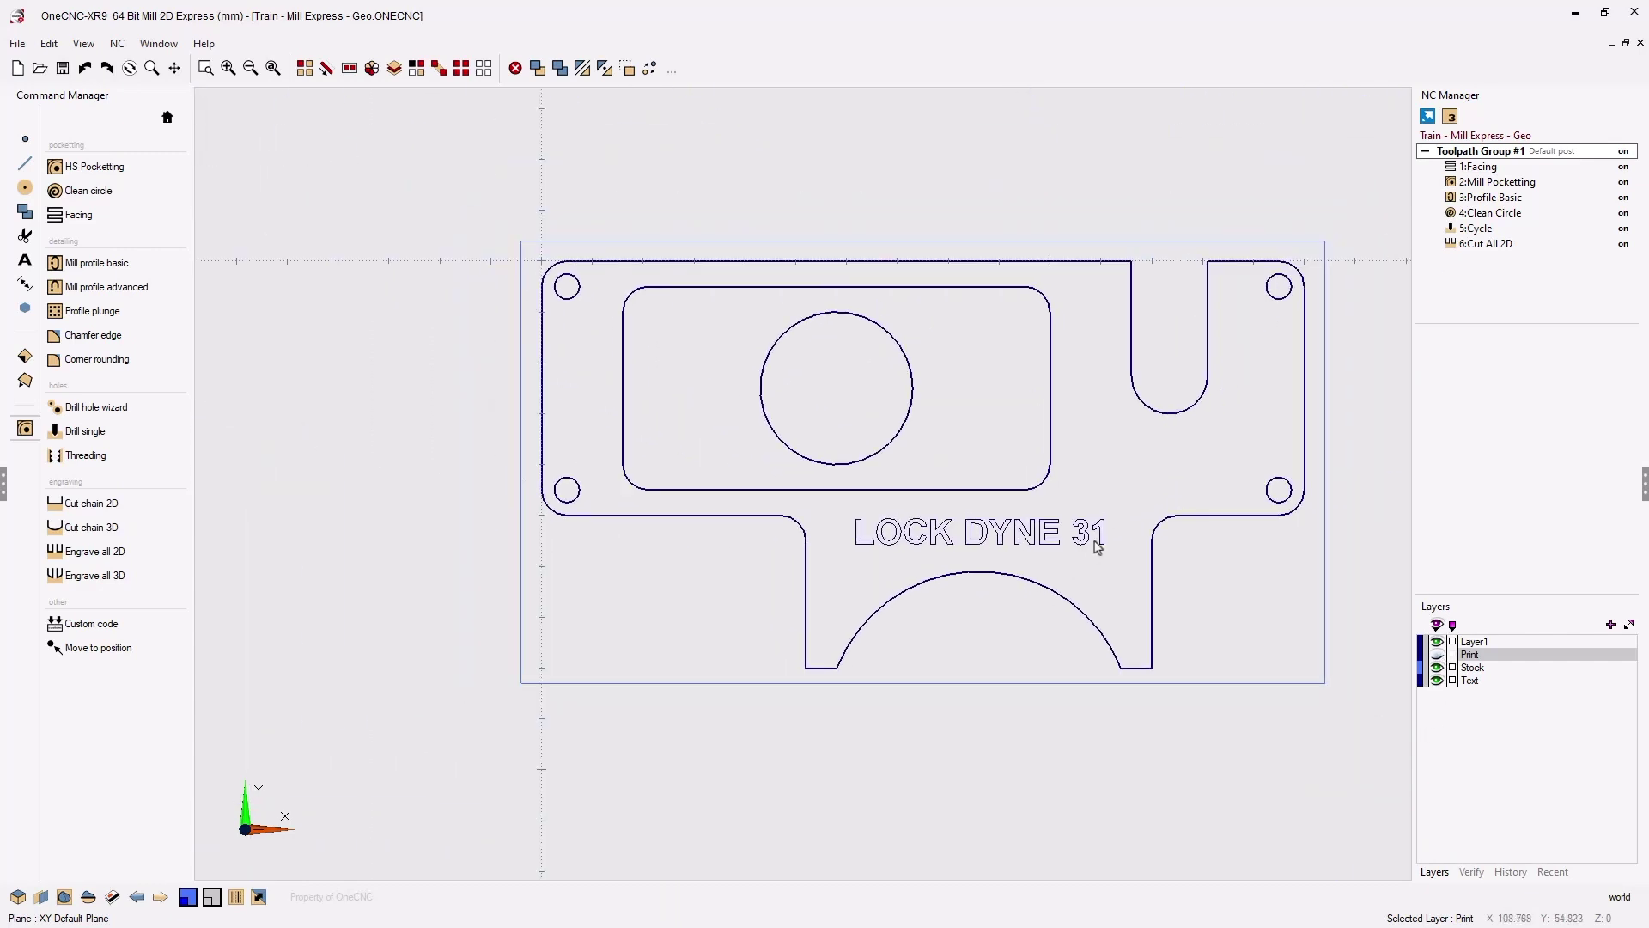
{"action": "middle_click_drag", "start_coordinate": [1097, 548], "coordinate": [987, 545]}
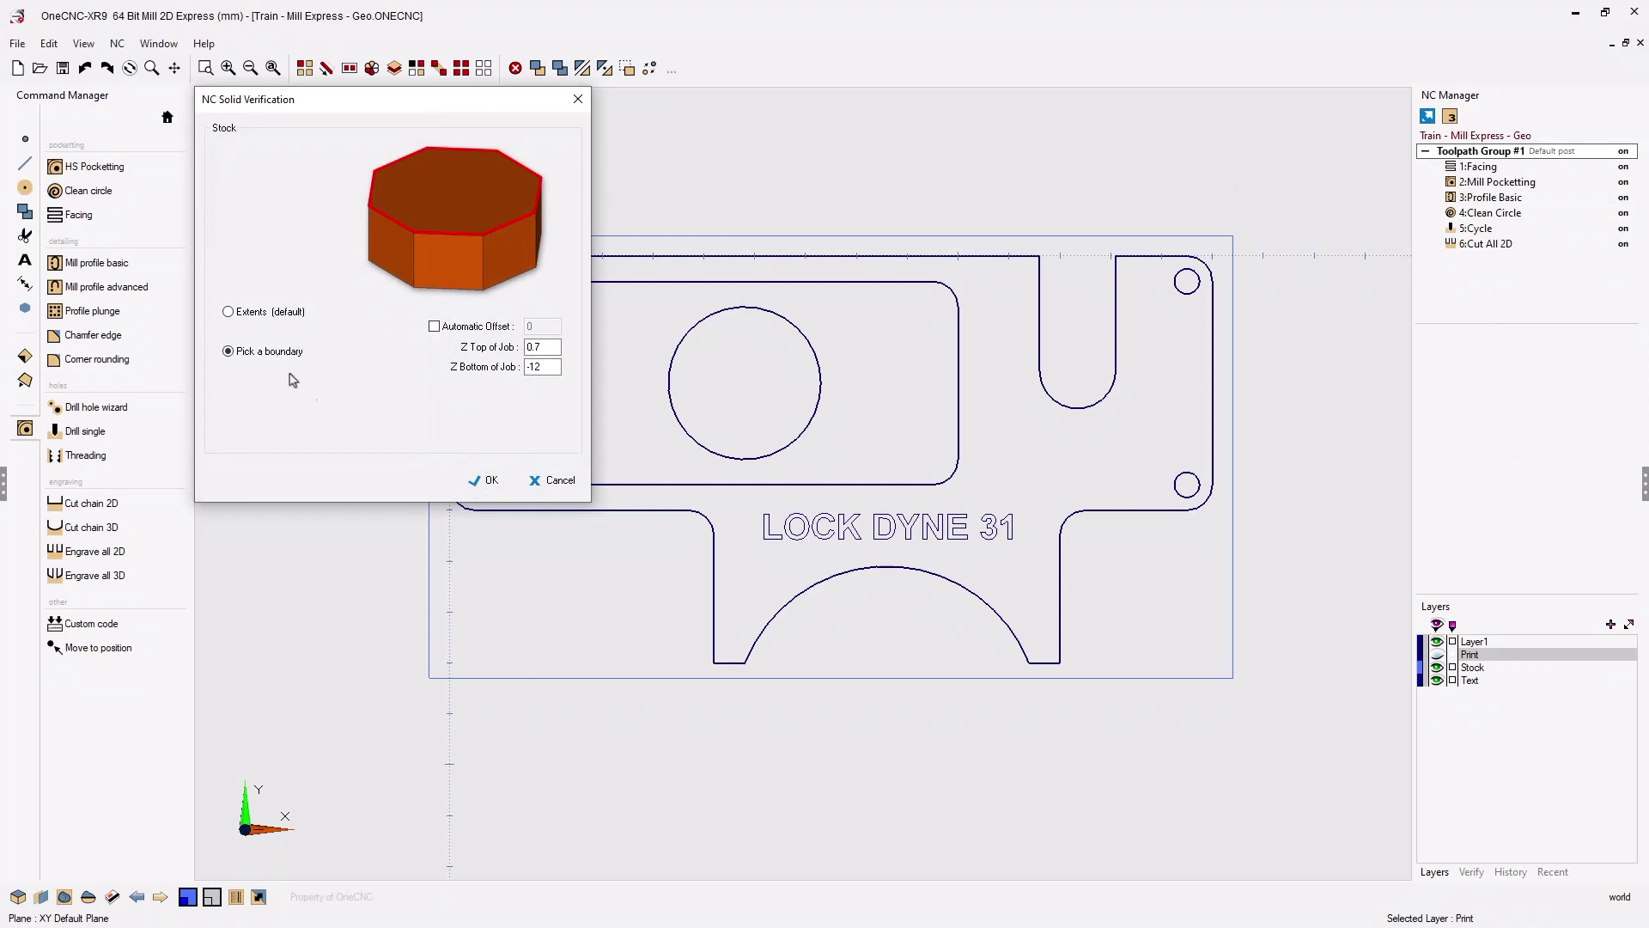
Simulate Toolpath Group #1 with the stock boundary and watch the lettering being engraved up close at 1/5 speed
{"action": "left_click", "coordinate": [491, 481]}
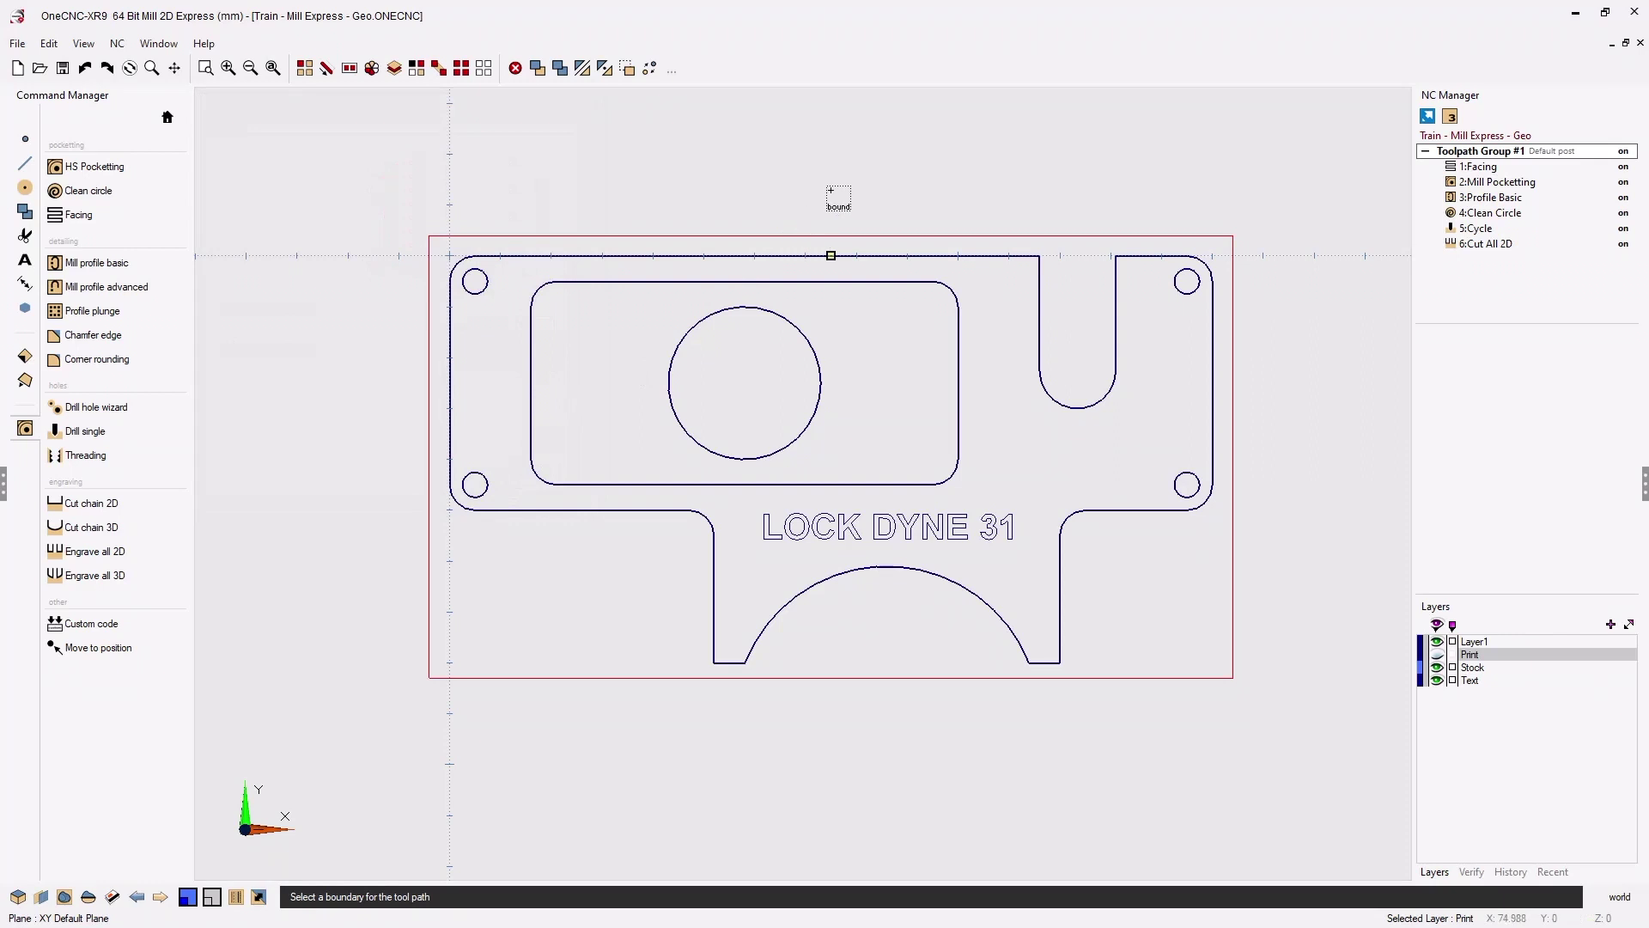
{"action": "left_click", "coordinate": [557, 481]}
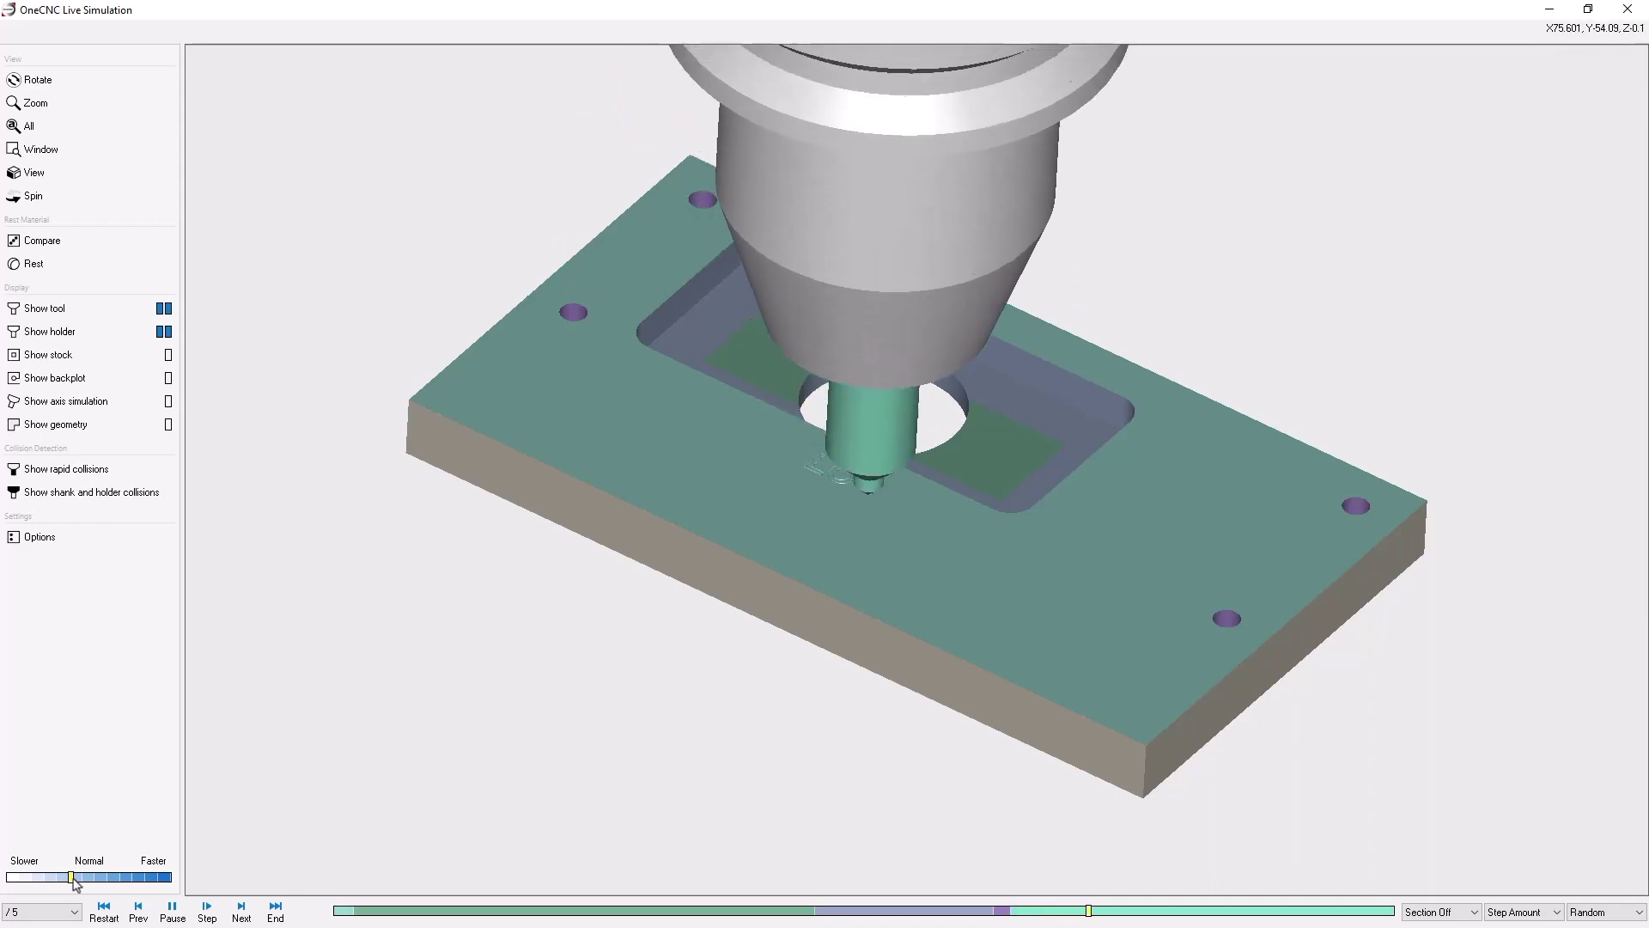
{"action": "scroll", "coordinate": [1043, 572], "scroll_direction": "up", "scroll_amount": 3}
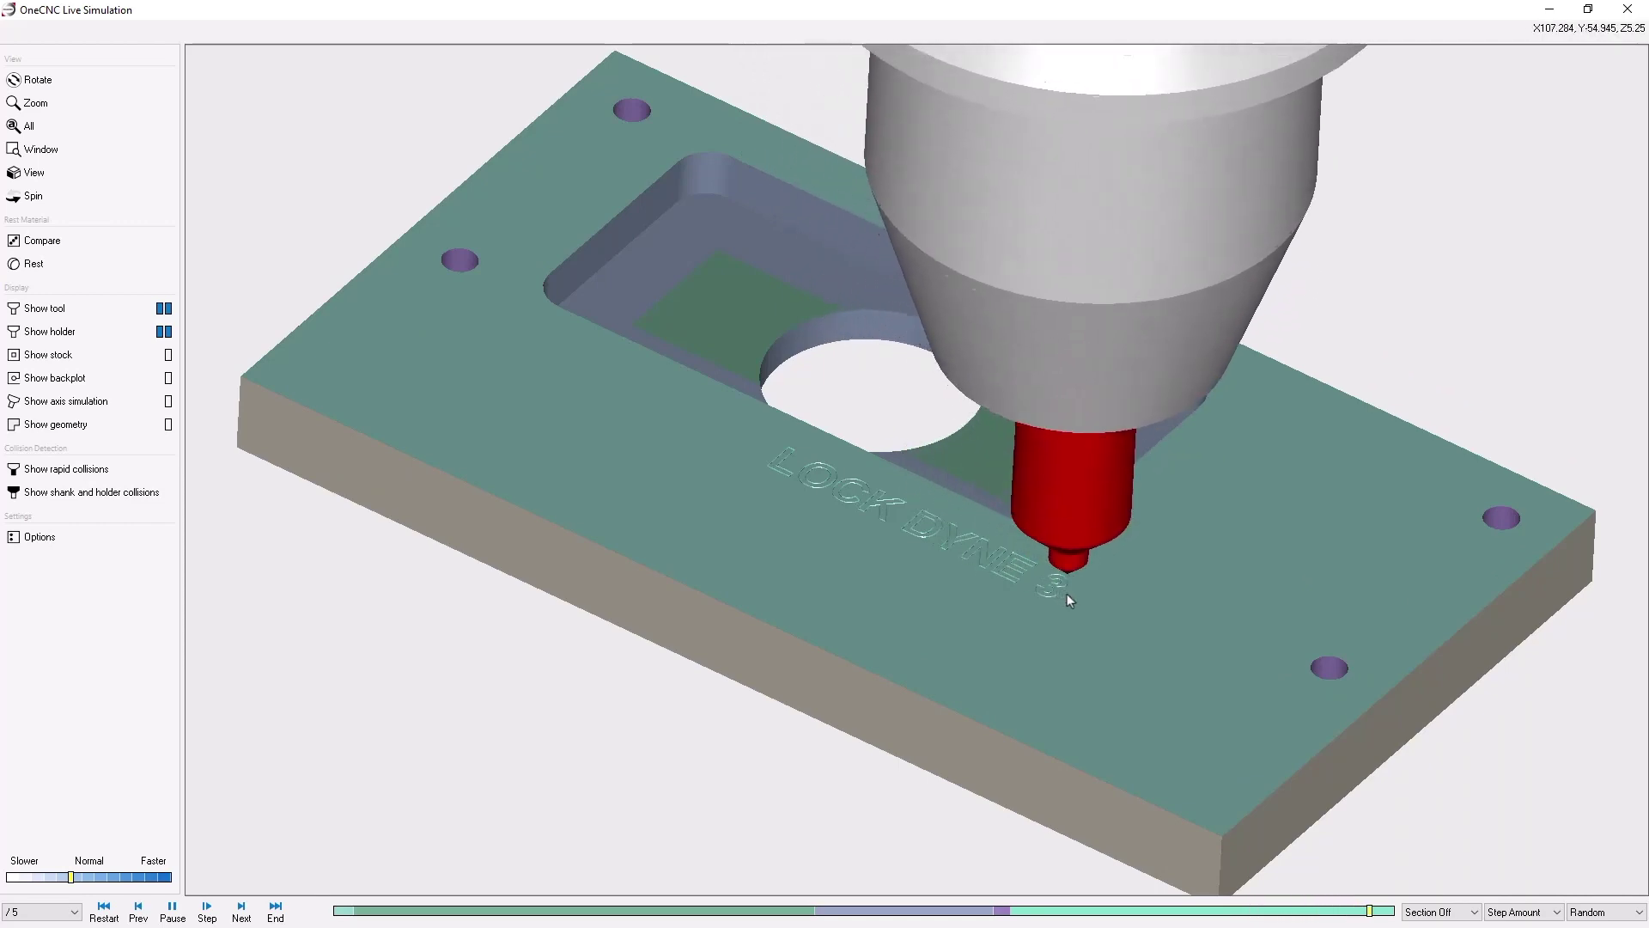
{"action": "middle_click_drag", "start_coordinate": [1071, 595], "coordinate": [1142, 605]}
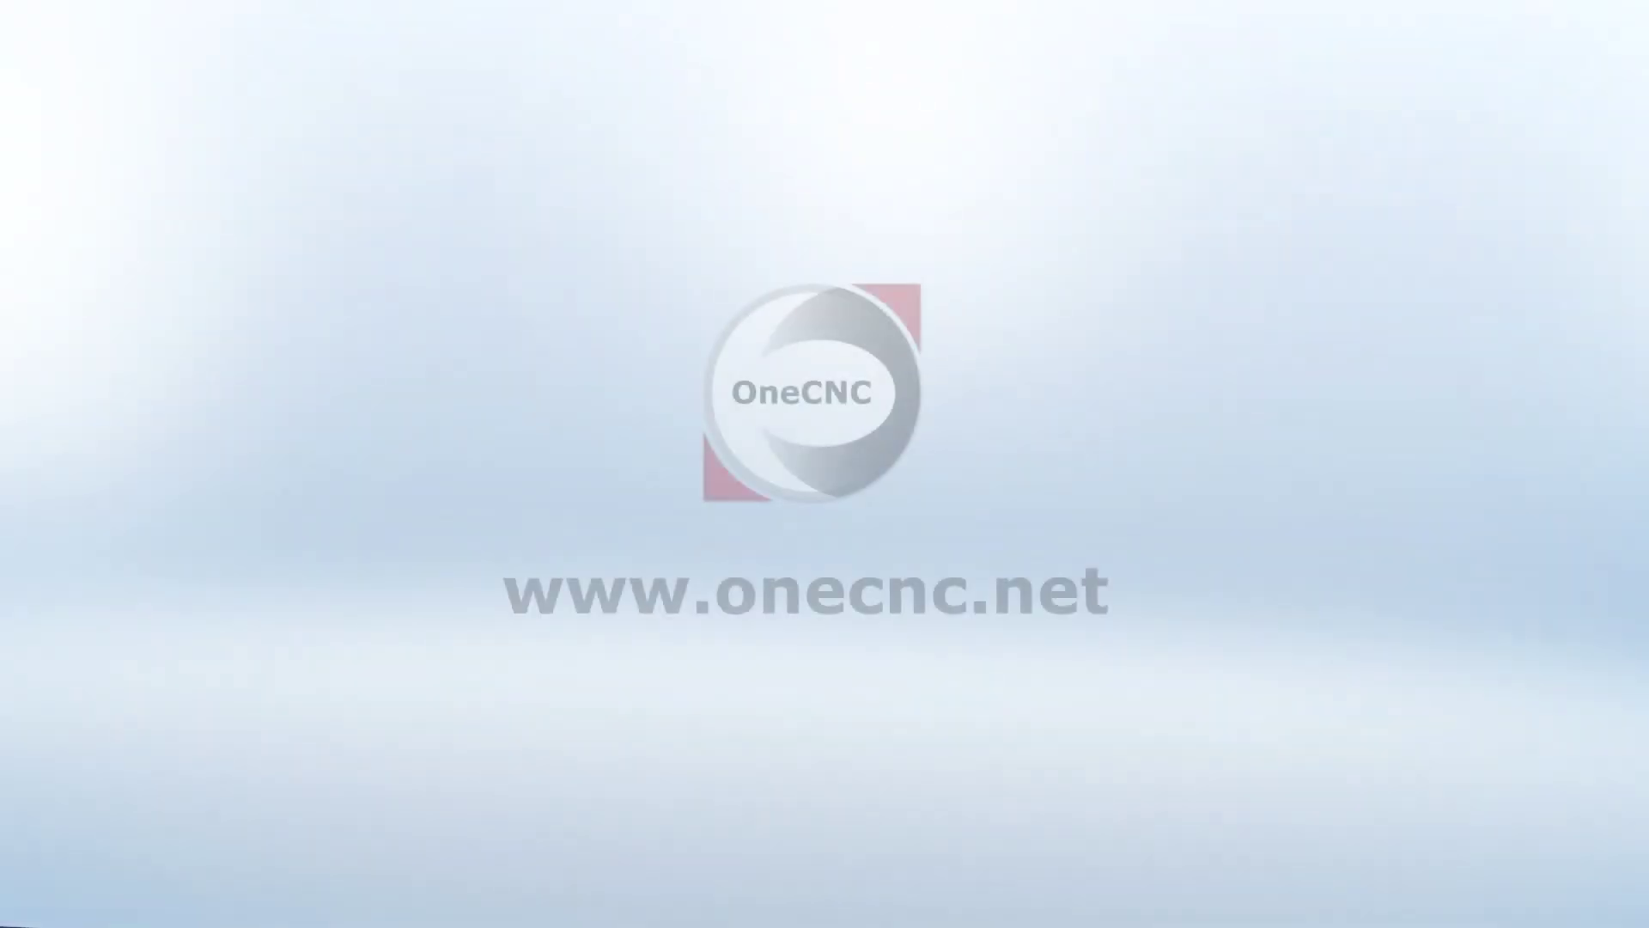